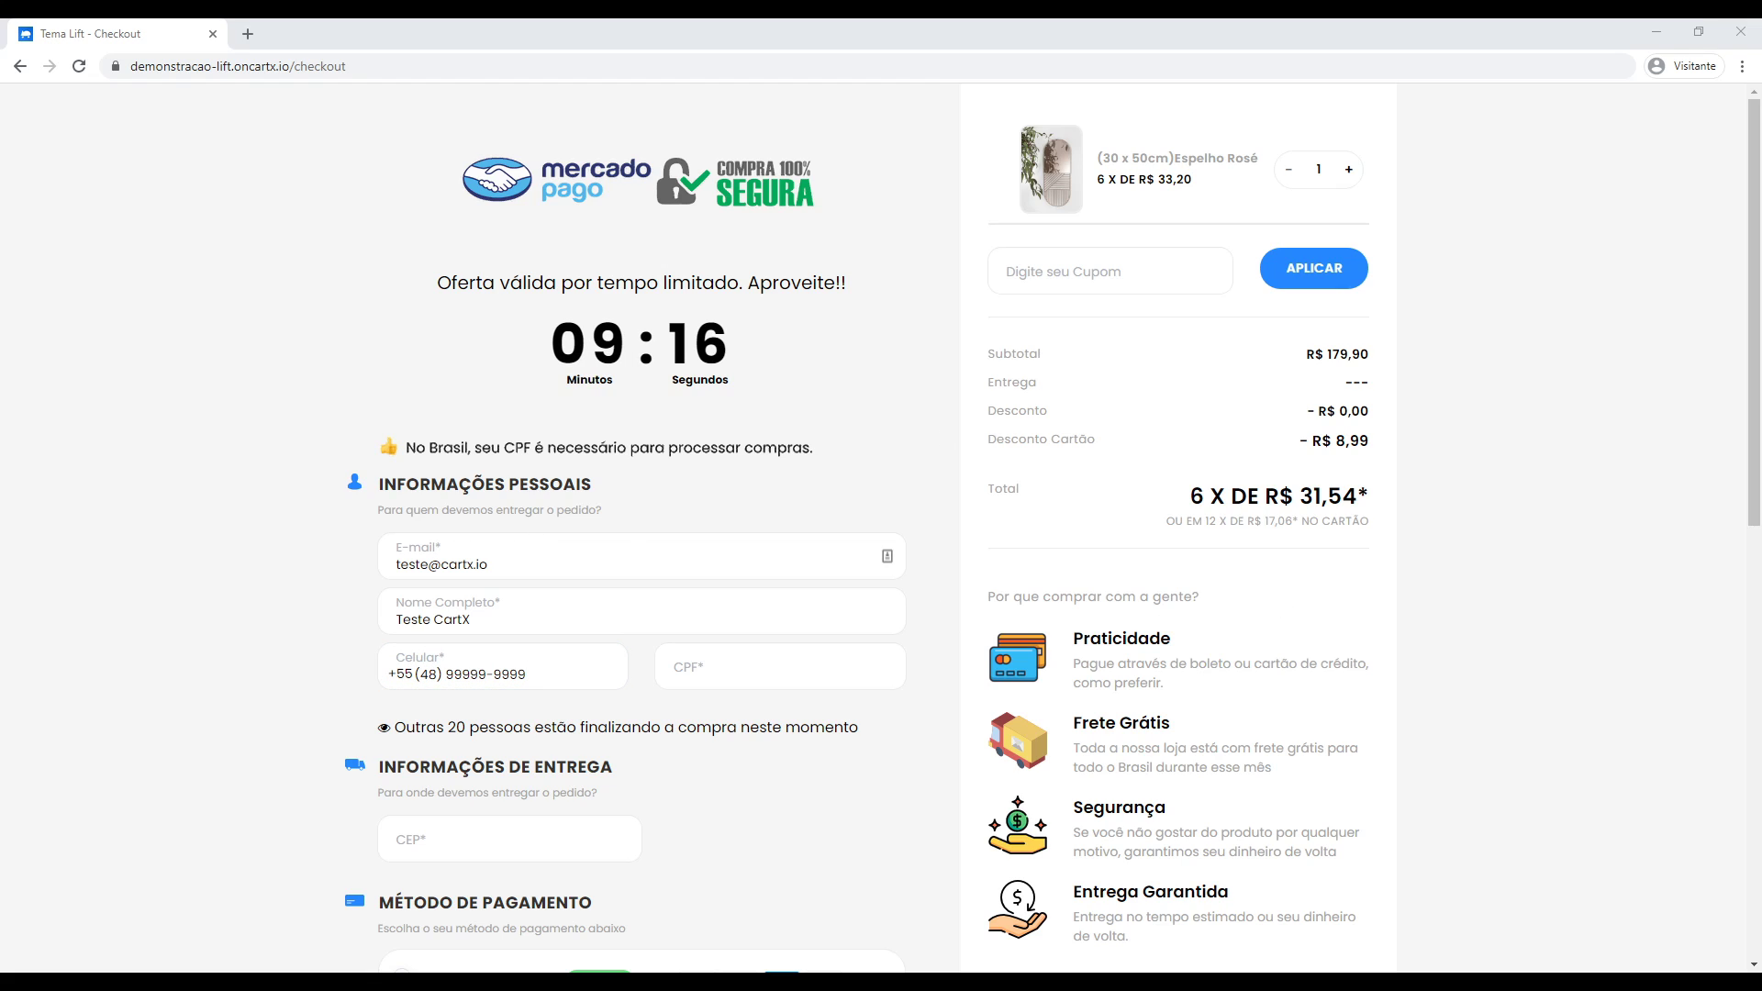
Fill in the buyer's CPF, the delivery postal code and the house number on the test checkout.
left_click(782, 672)
scroll(427, 771, "down", 3)
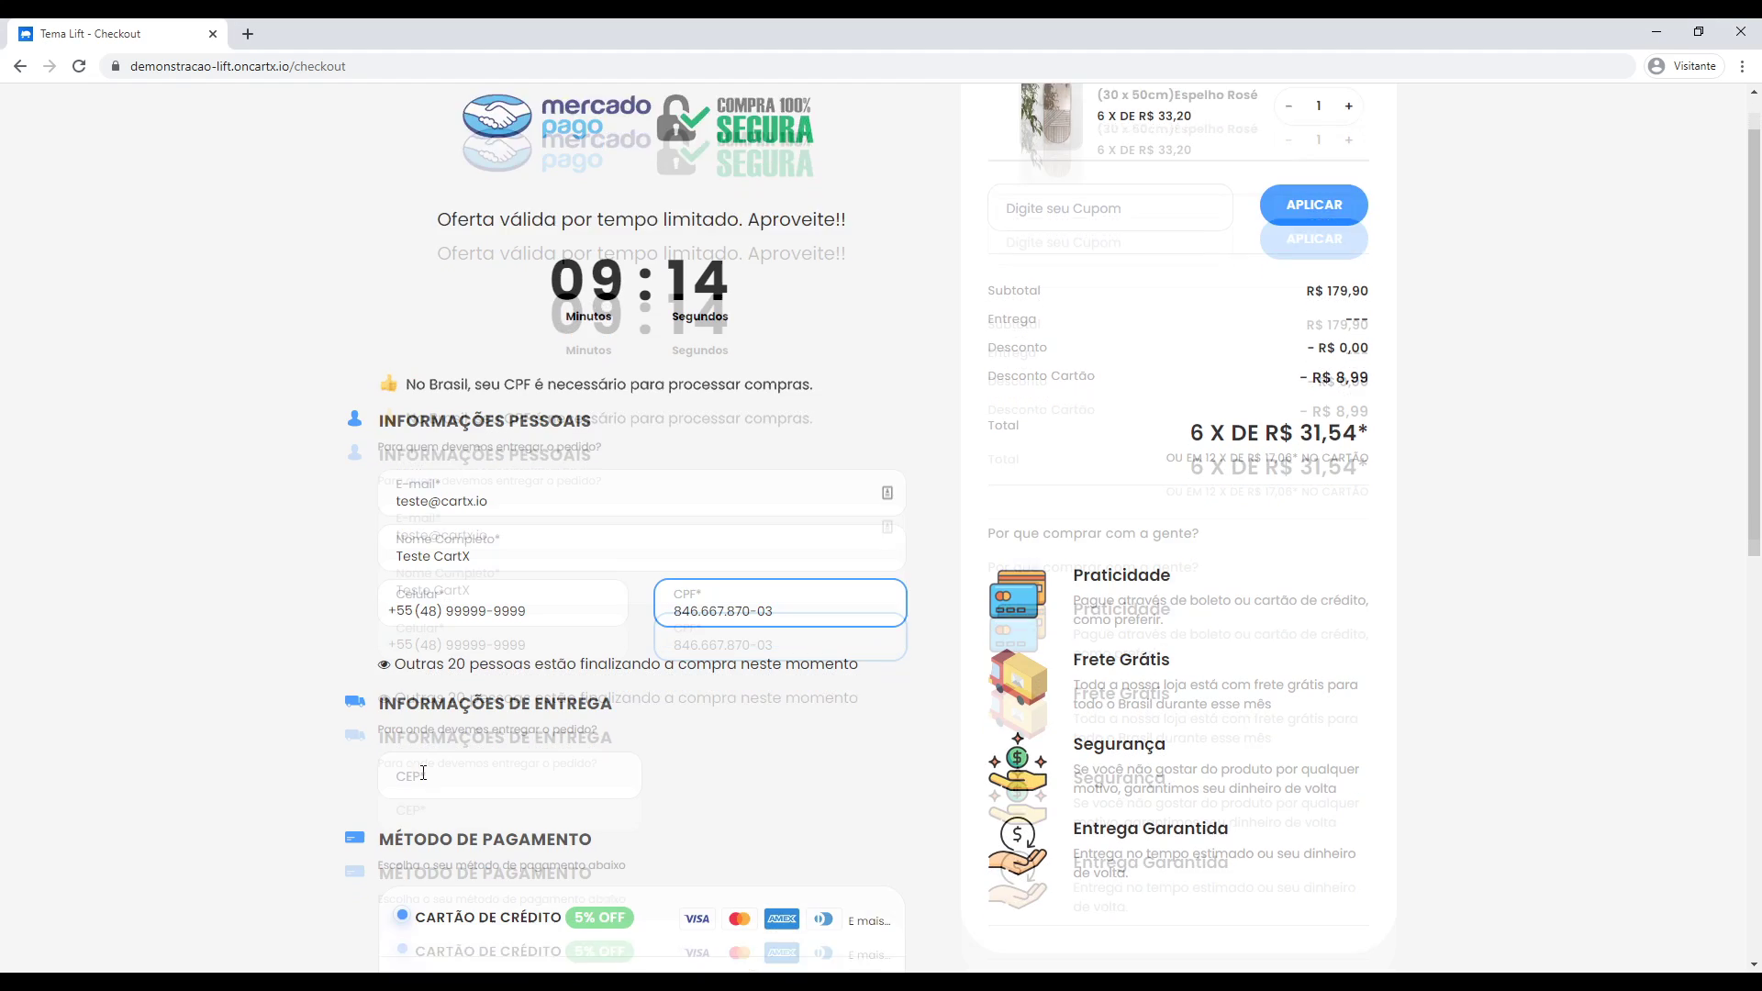
left_click(440, 570)
type("8813")
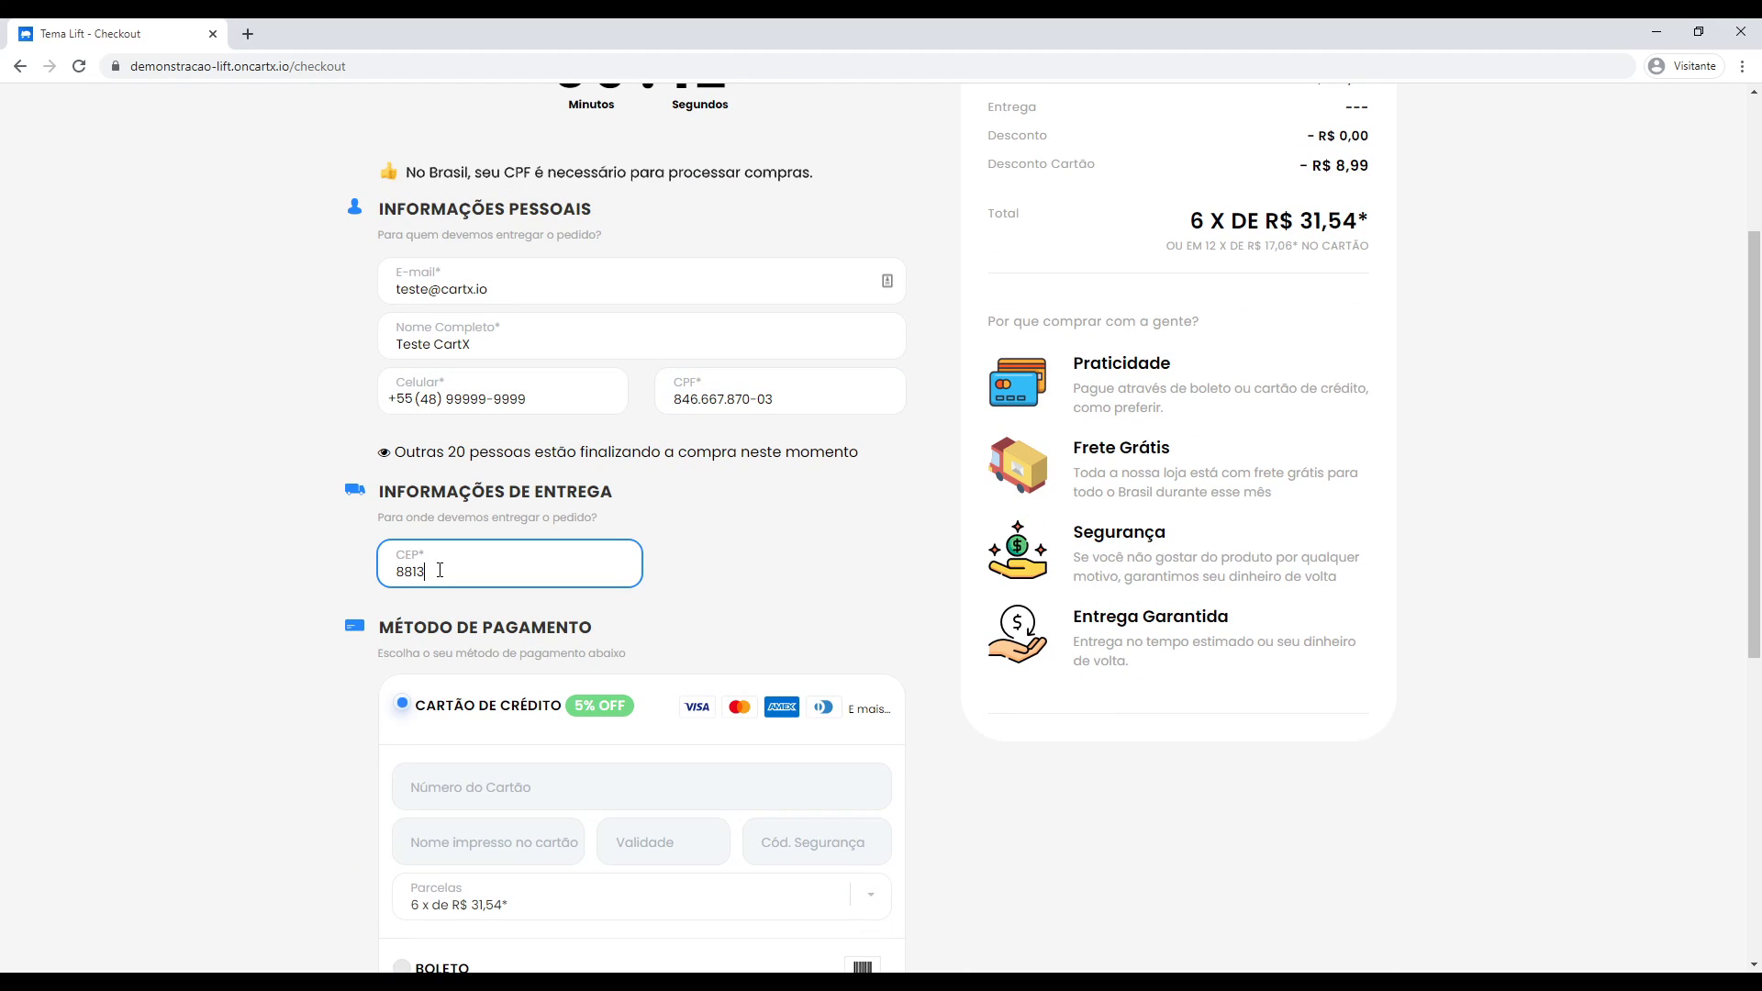
type("2-335")
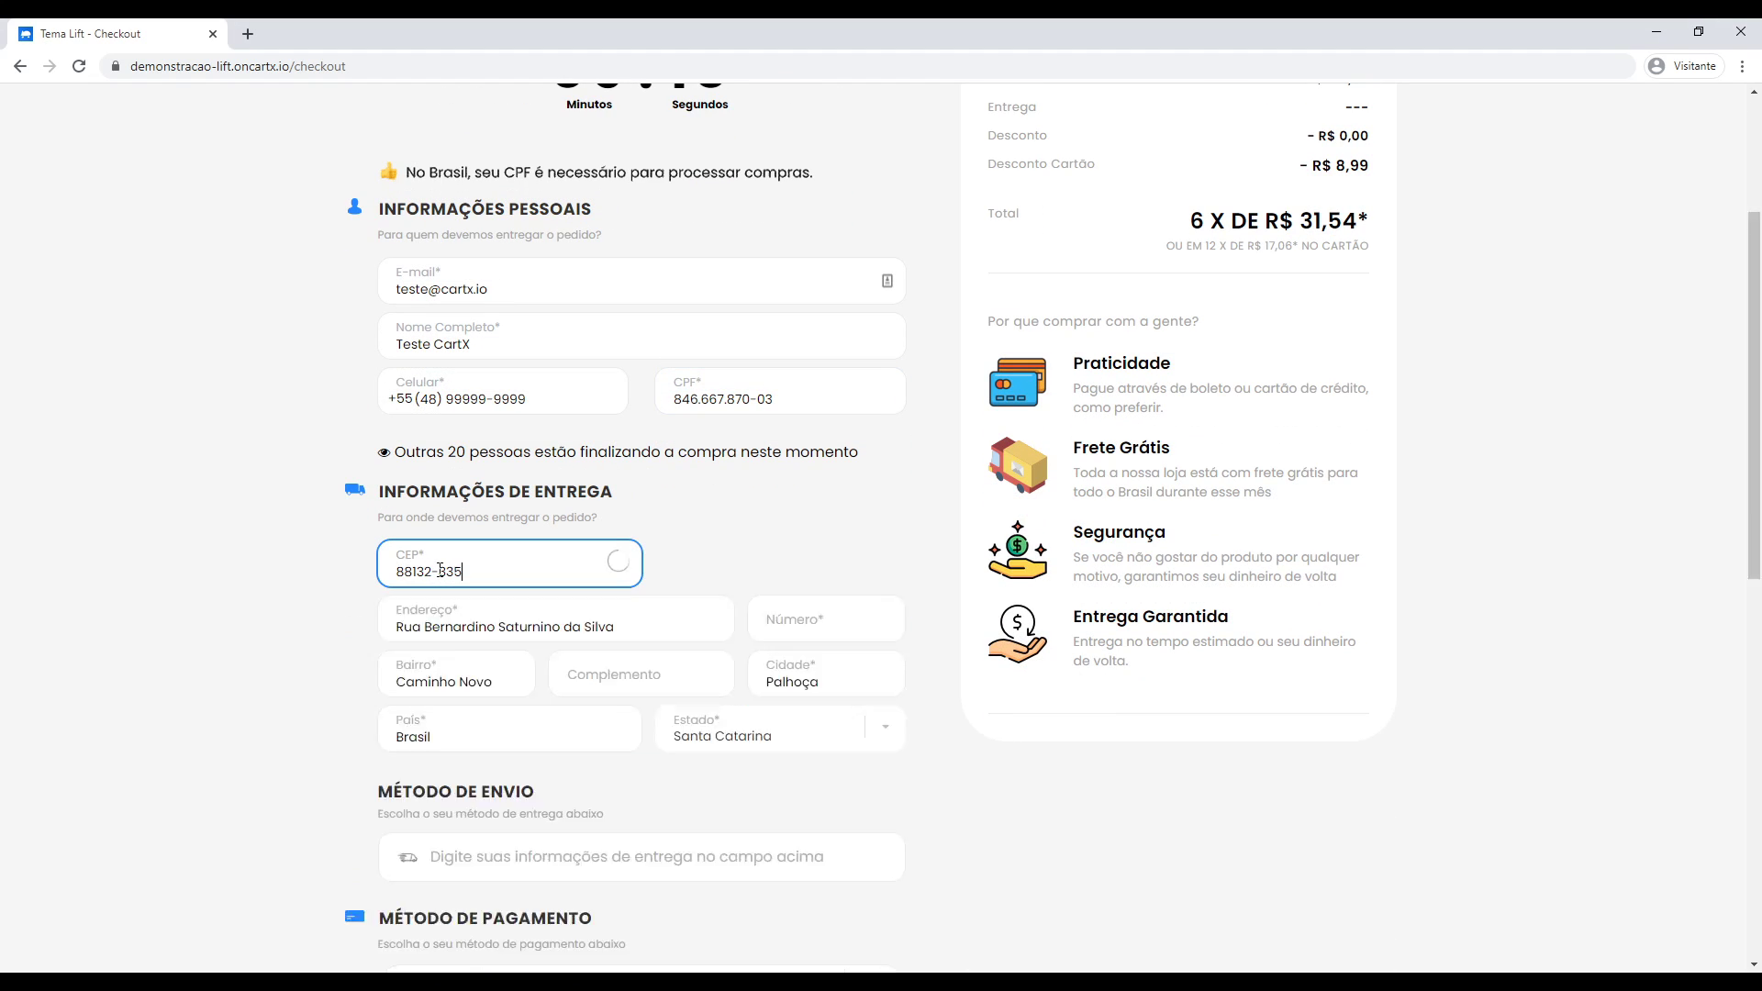
left_click(854, 614)
type("114")
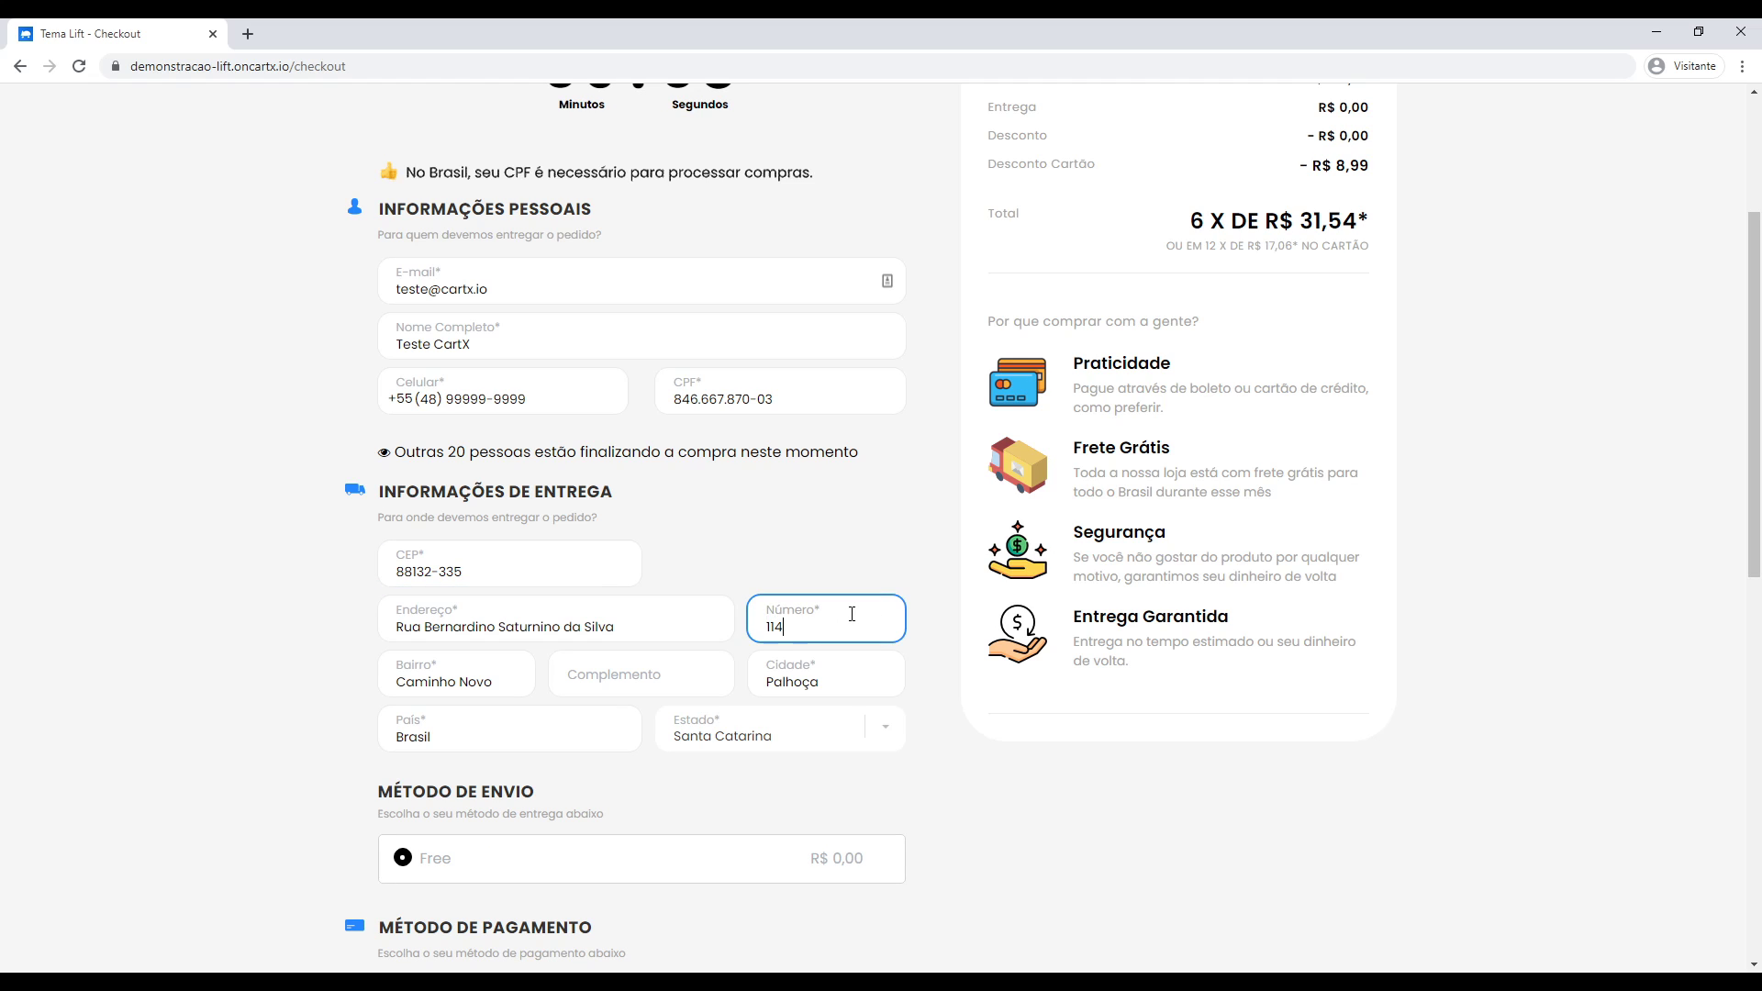
left_click(297, 704)
Choose boleto payment, add Garantia Estendida, and place the test order.
scroll(243, 688, "down", 4)
scroll(243, 688, "down", 2)
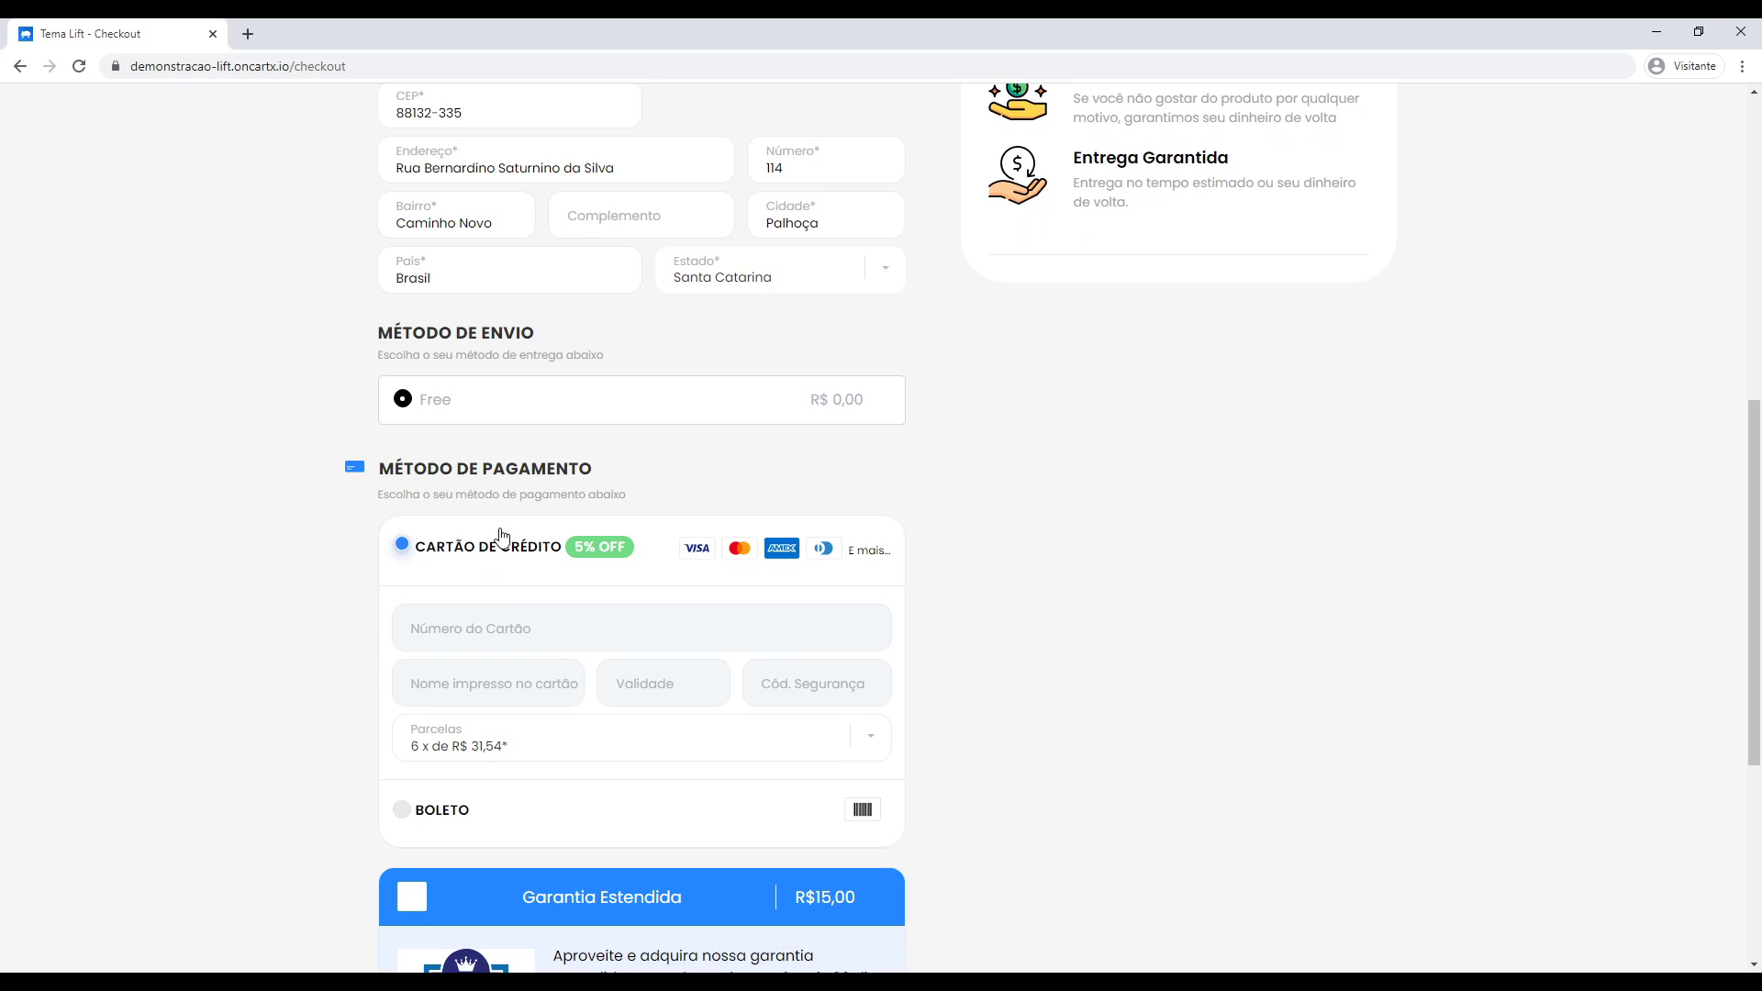
left_click(433, 813)
scroll(279, 770, "down", 5)
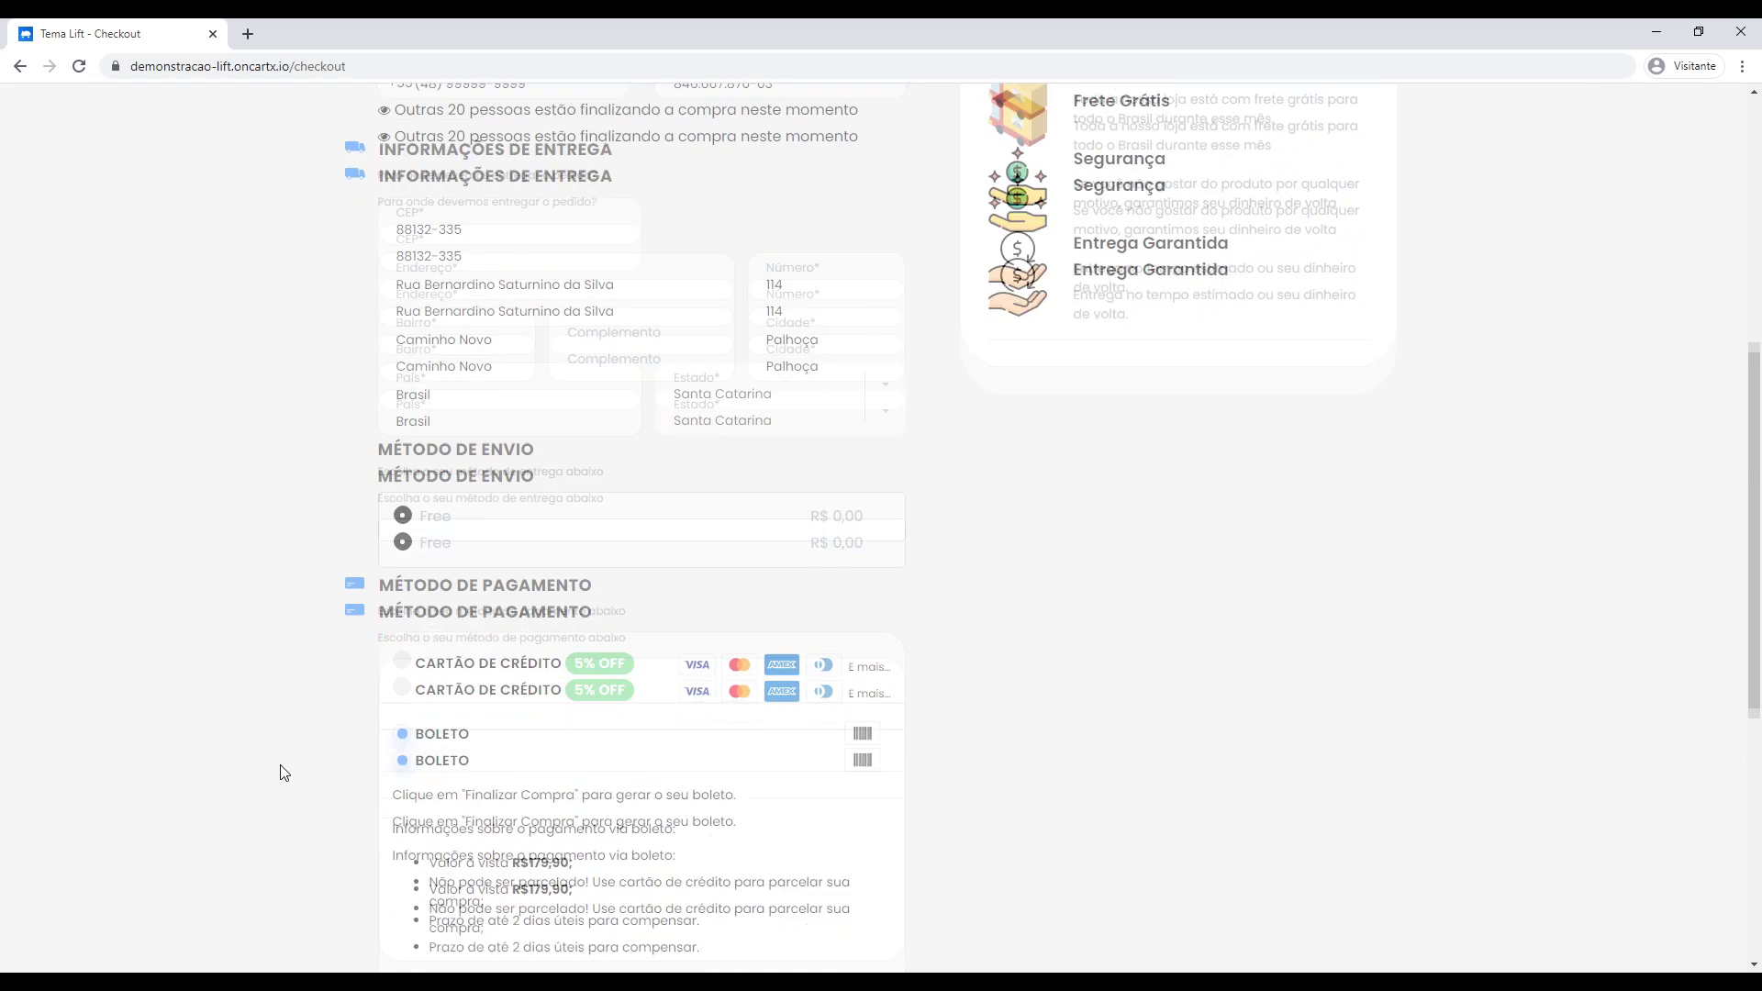
left_click(415, 538)
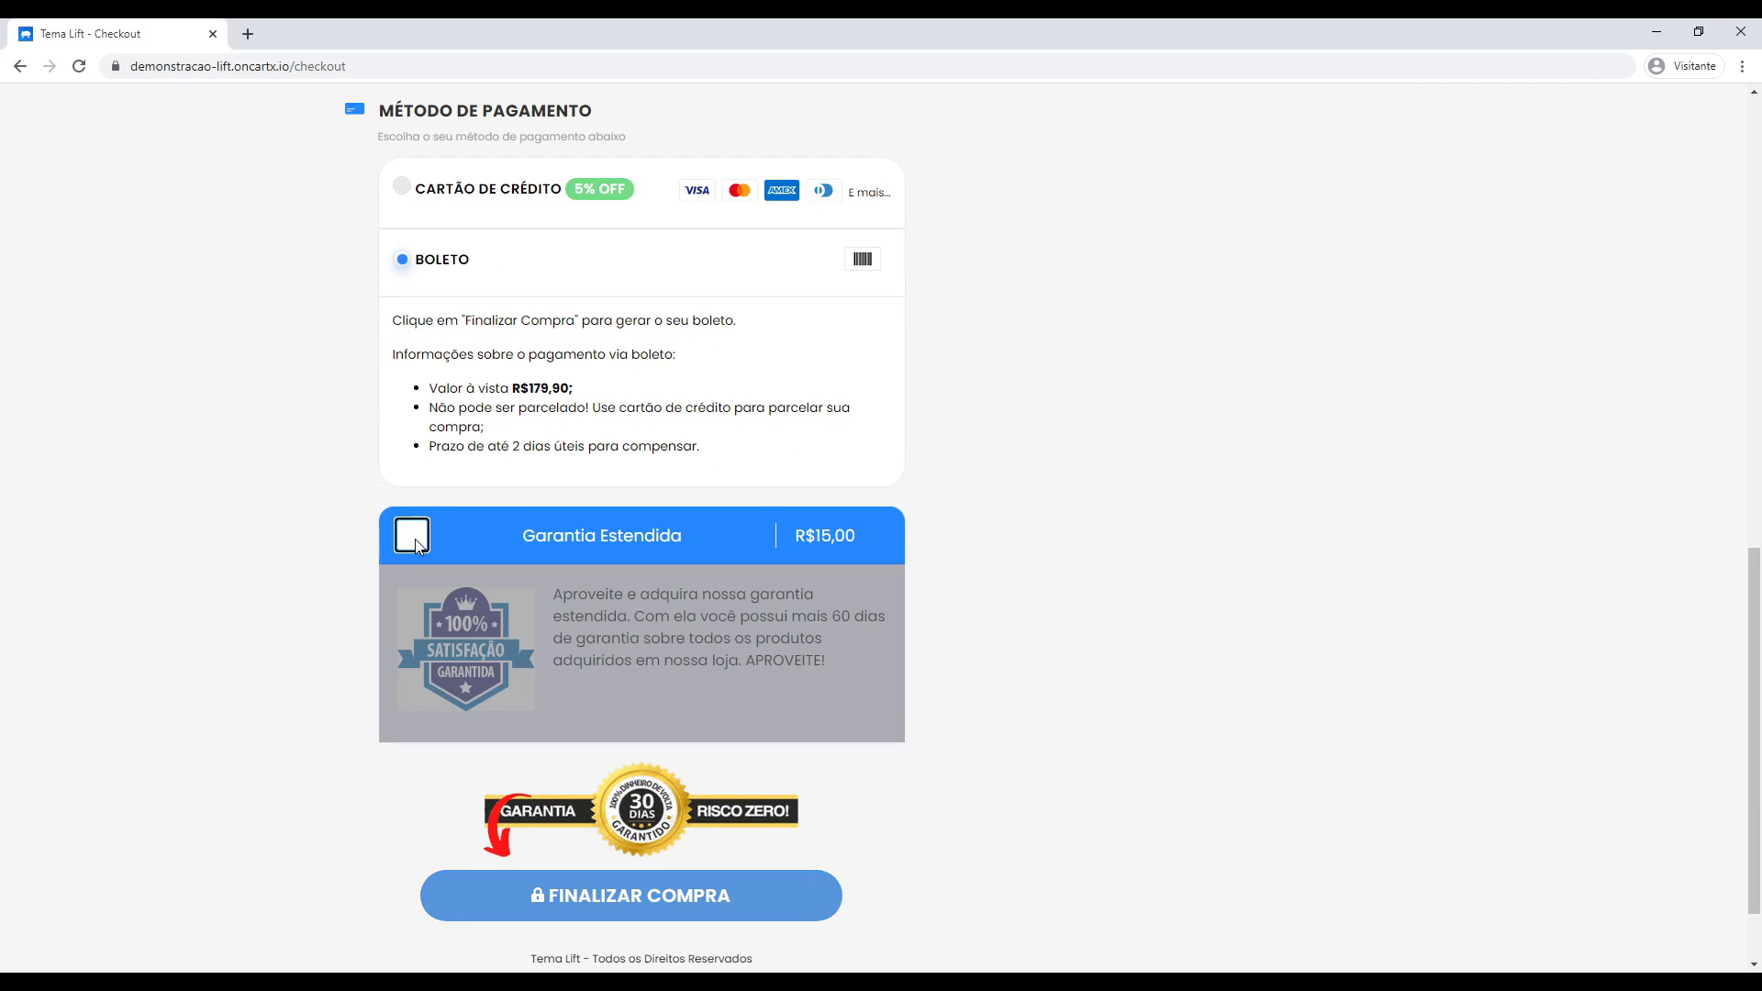
scroll(719, 692, "down", 1)
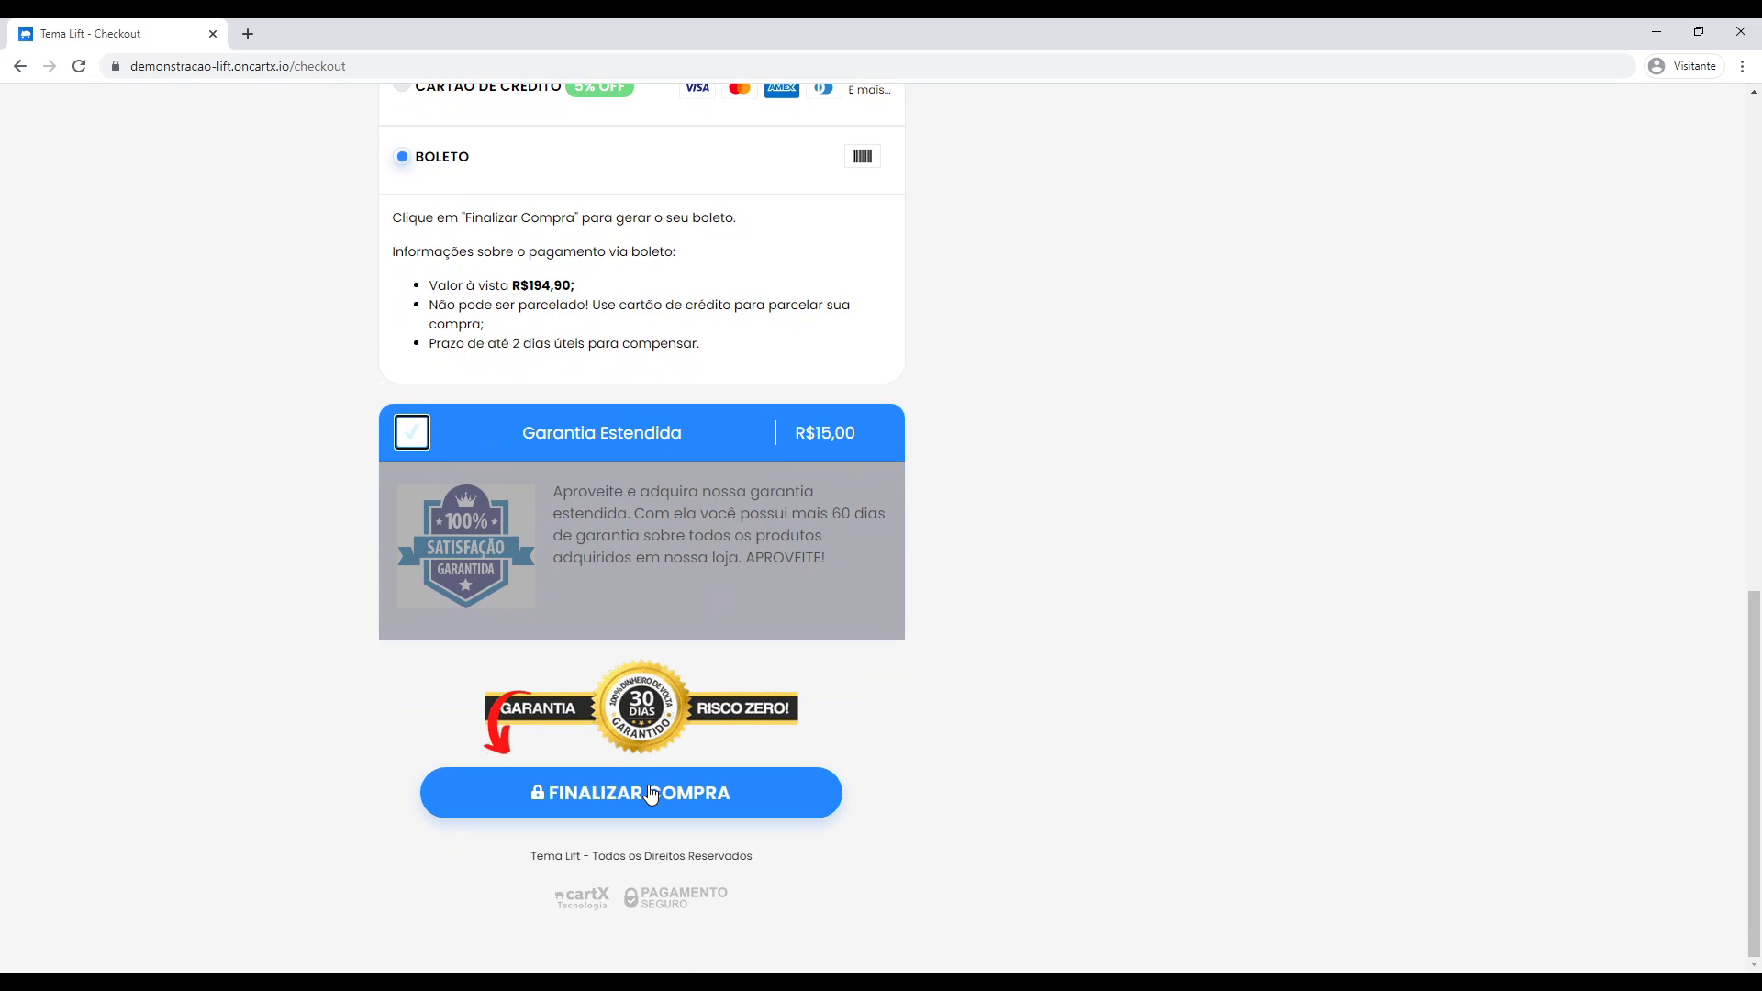
left_click(647, 805)
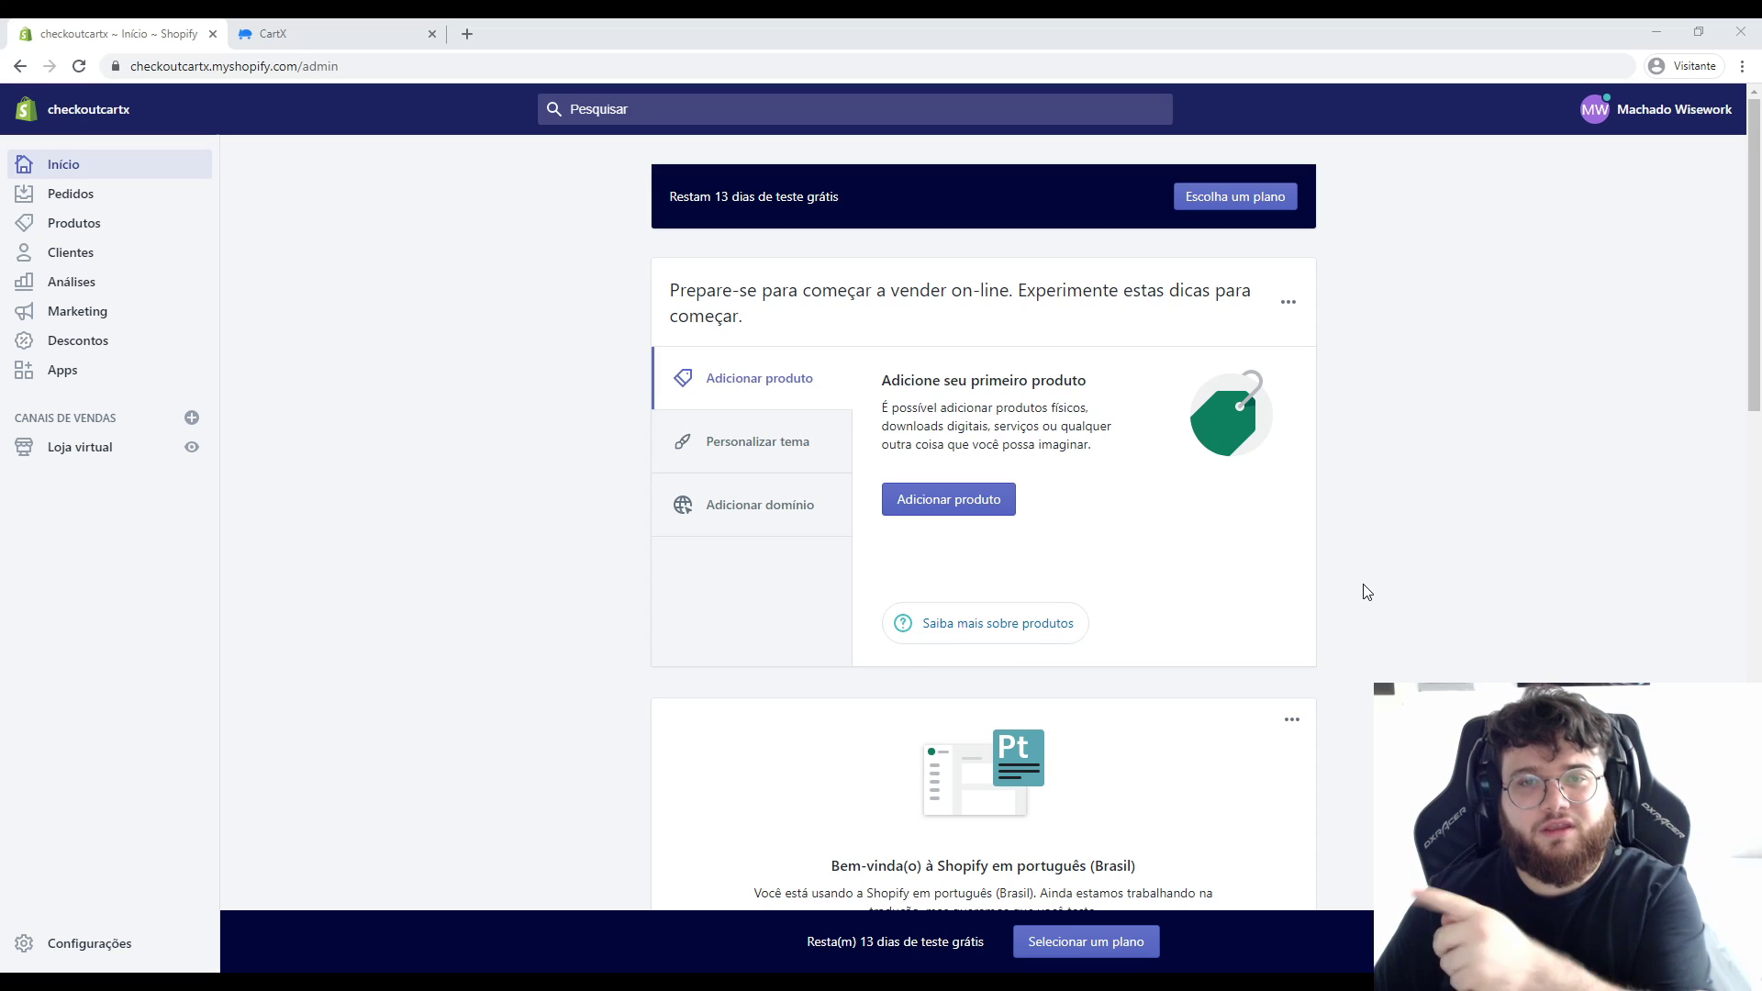
Go to CartX's Checkout Shopify page and start the free sign-up via INSTALE AGORA.
key("ctrl+Tab")
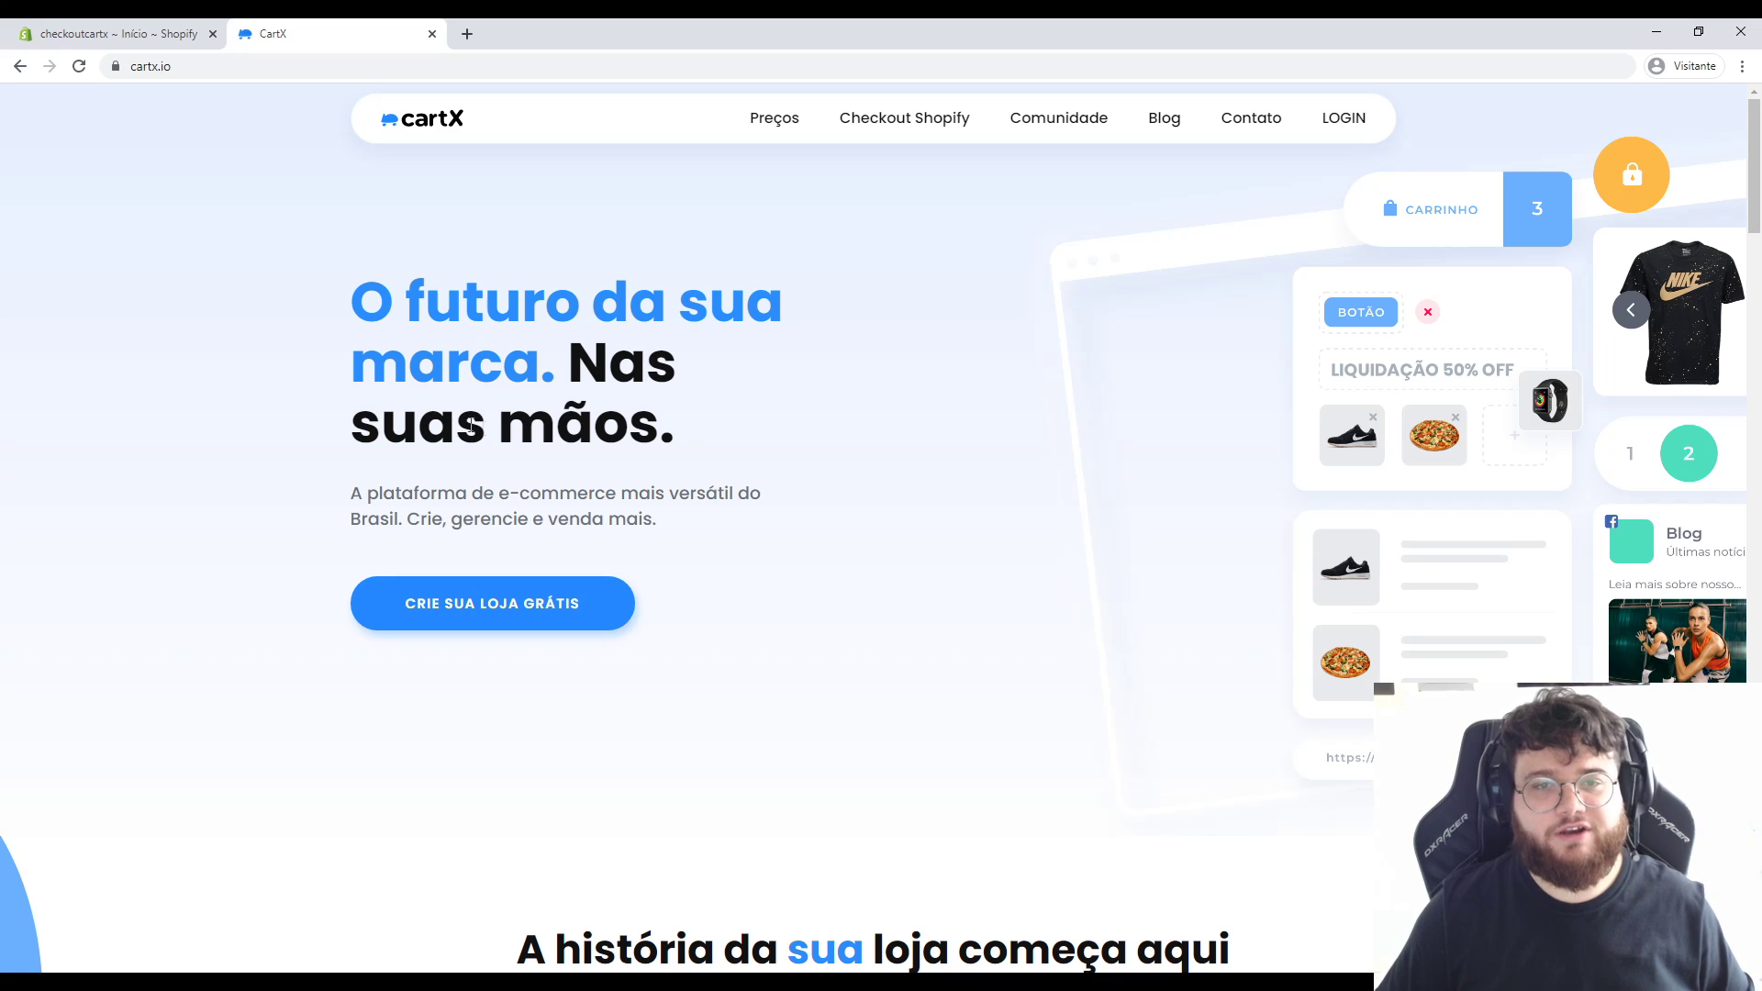
left_click(907, 128)
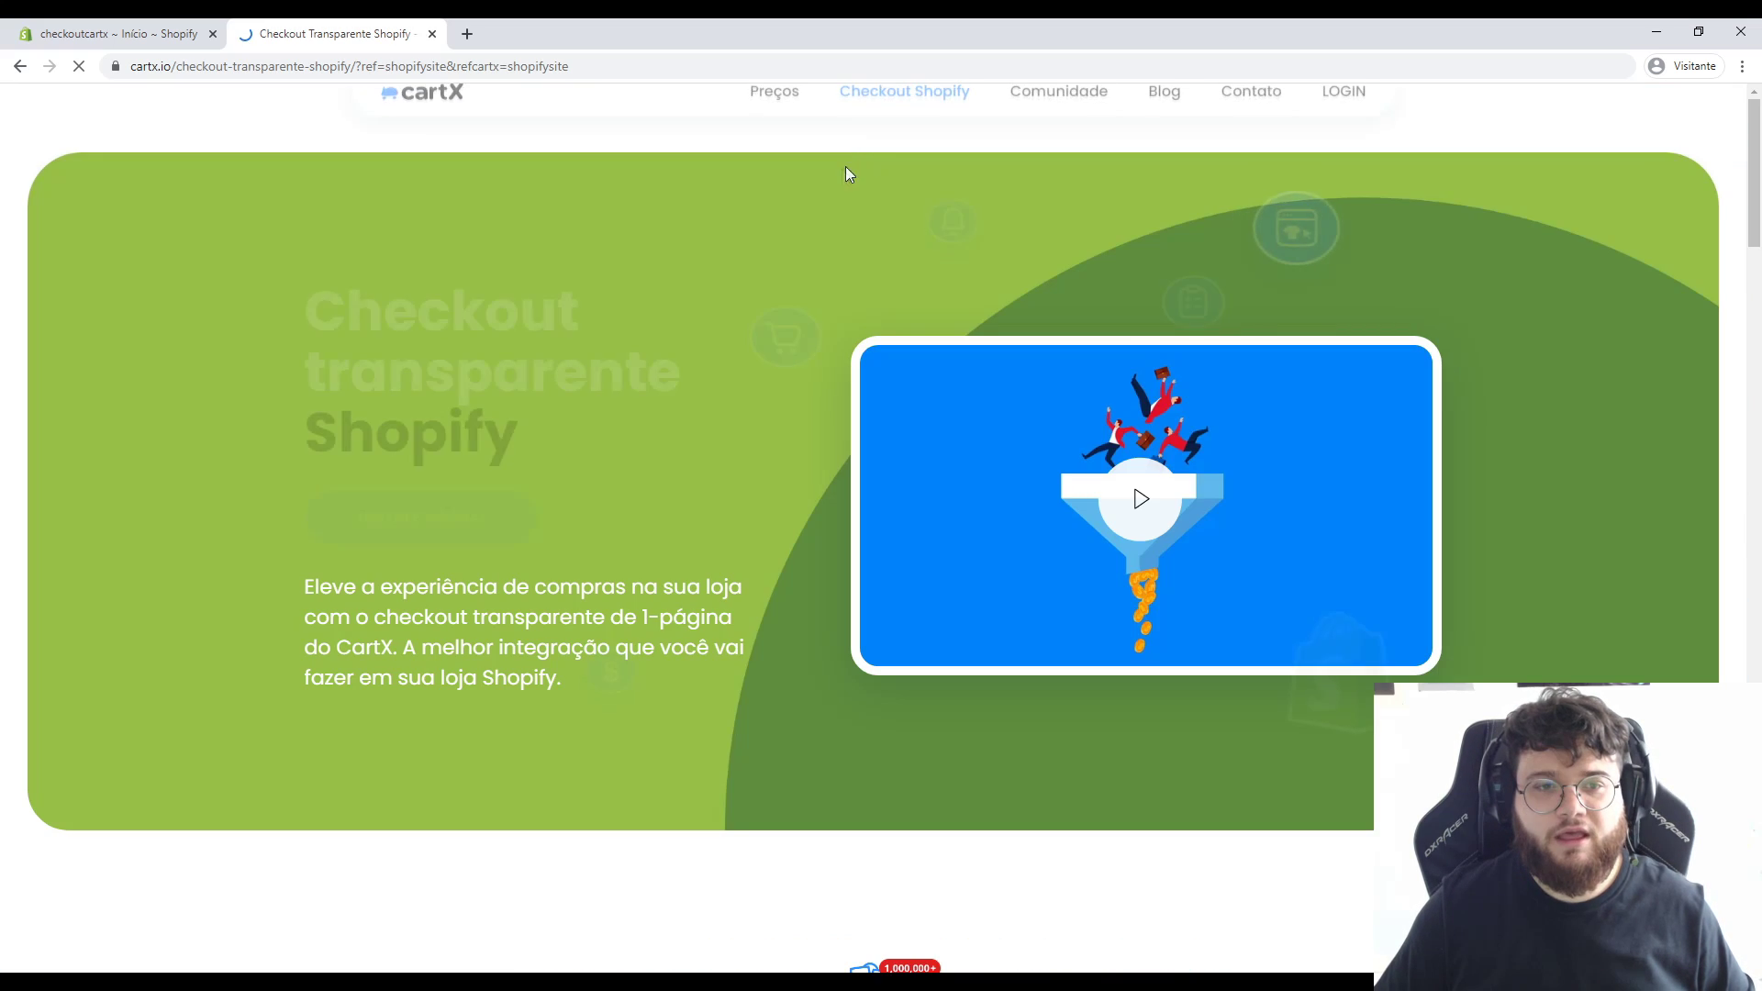
left_click(415, 516)
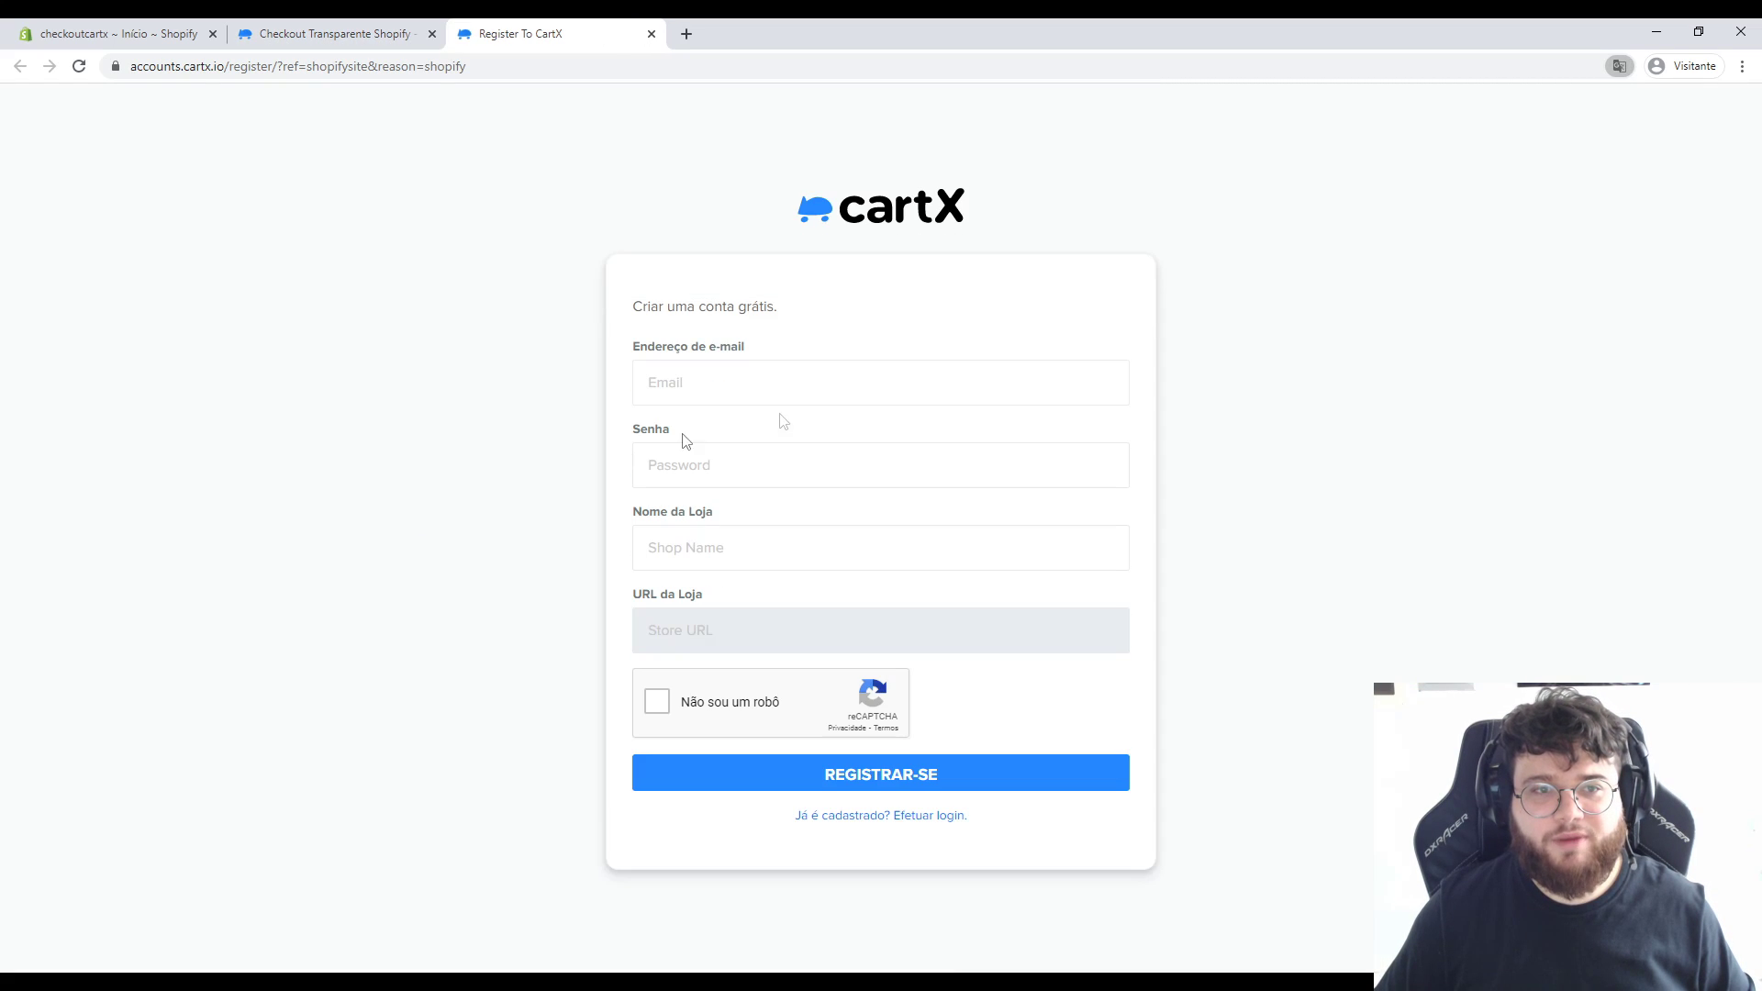
Register with the account e-mail, a password and store name cartxequipe, passing reCAPTCHA.
left_click(714, 381)
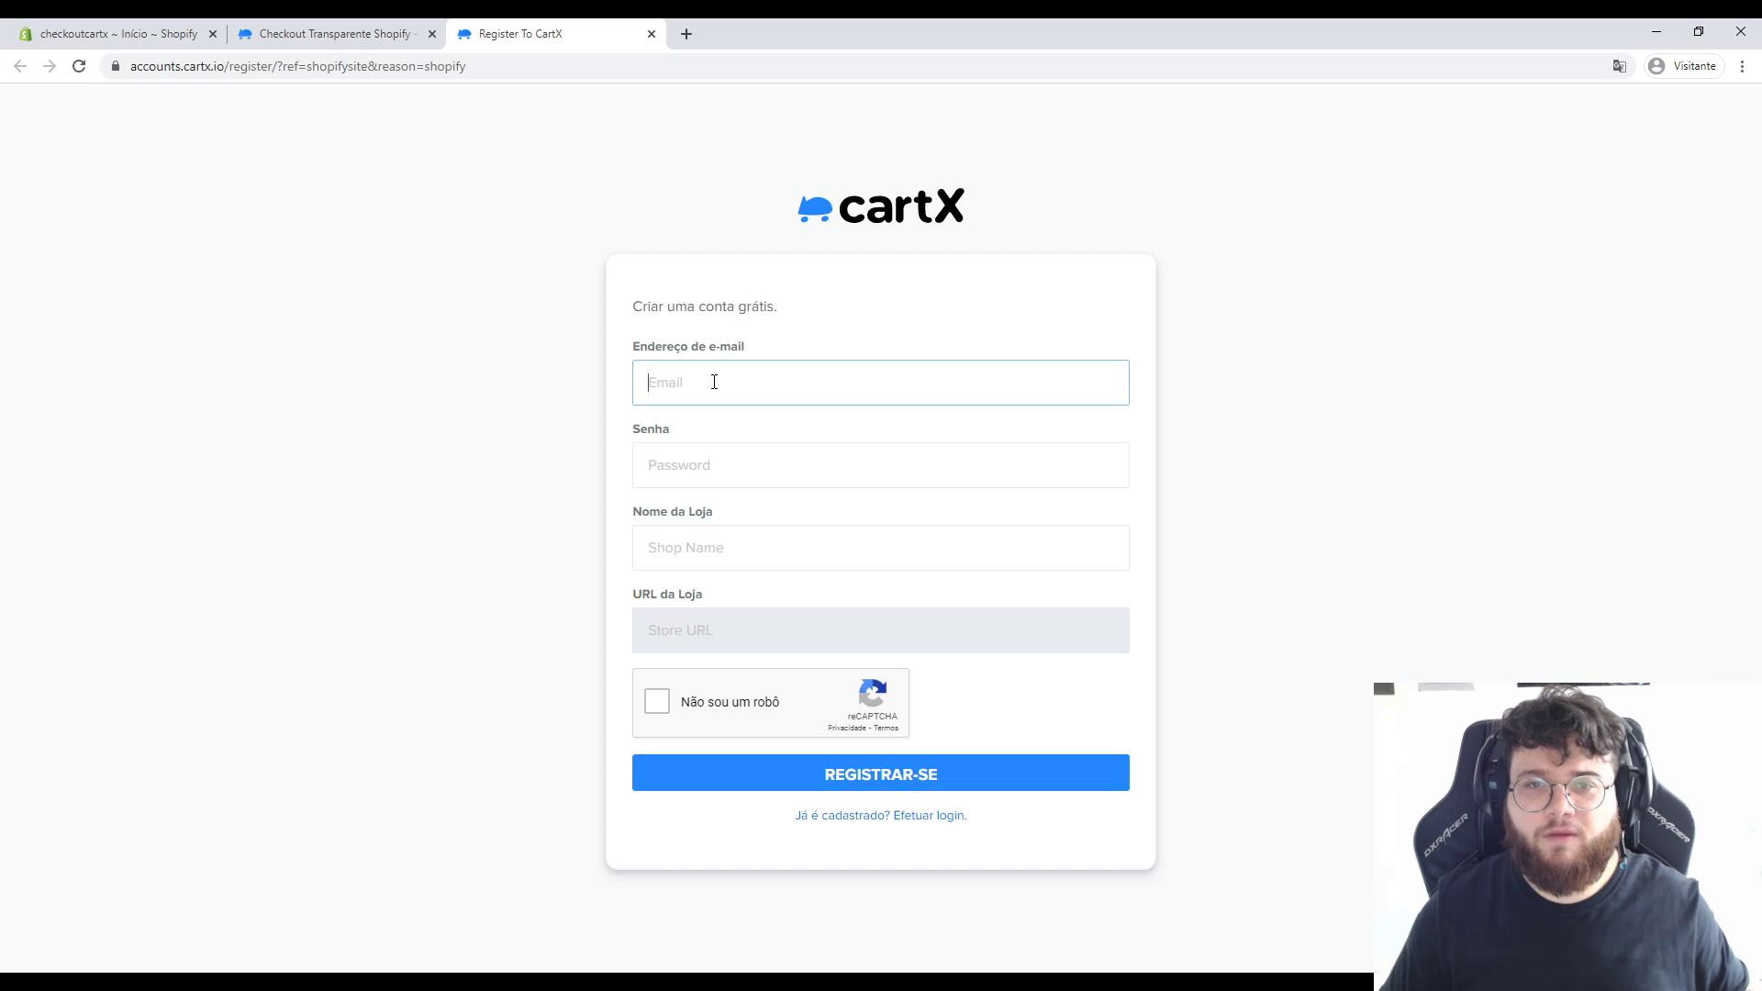
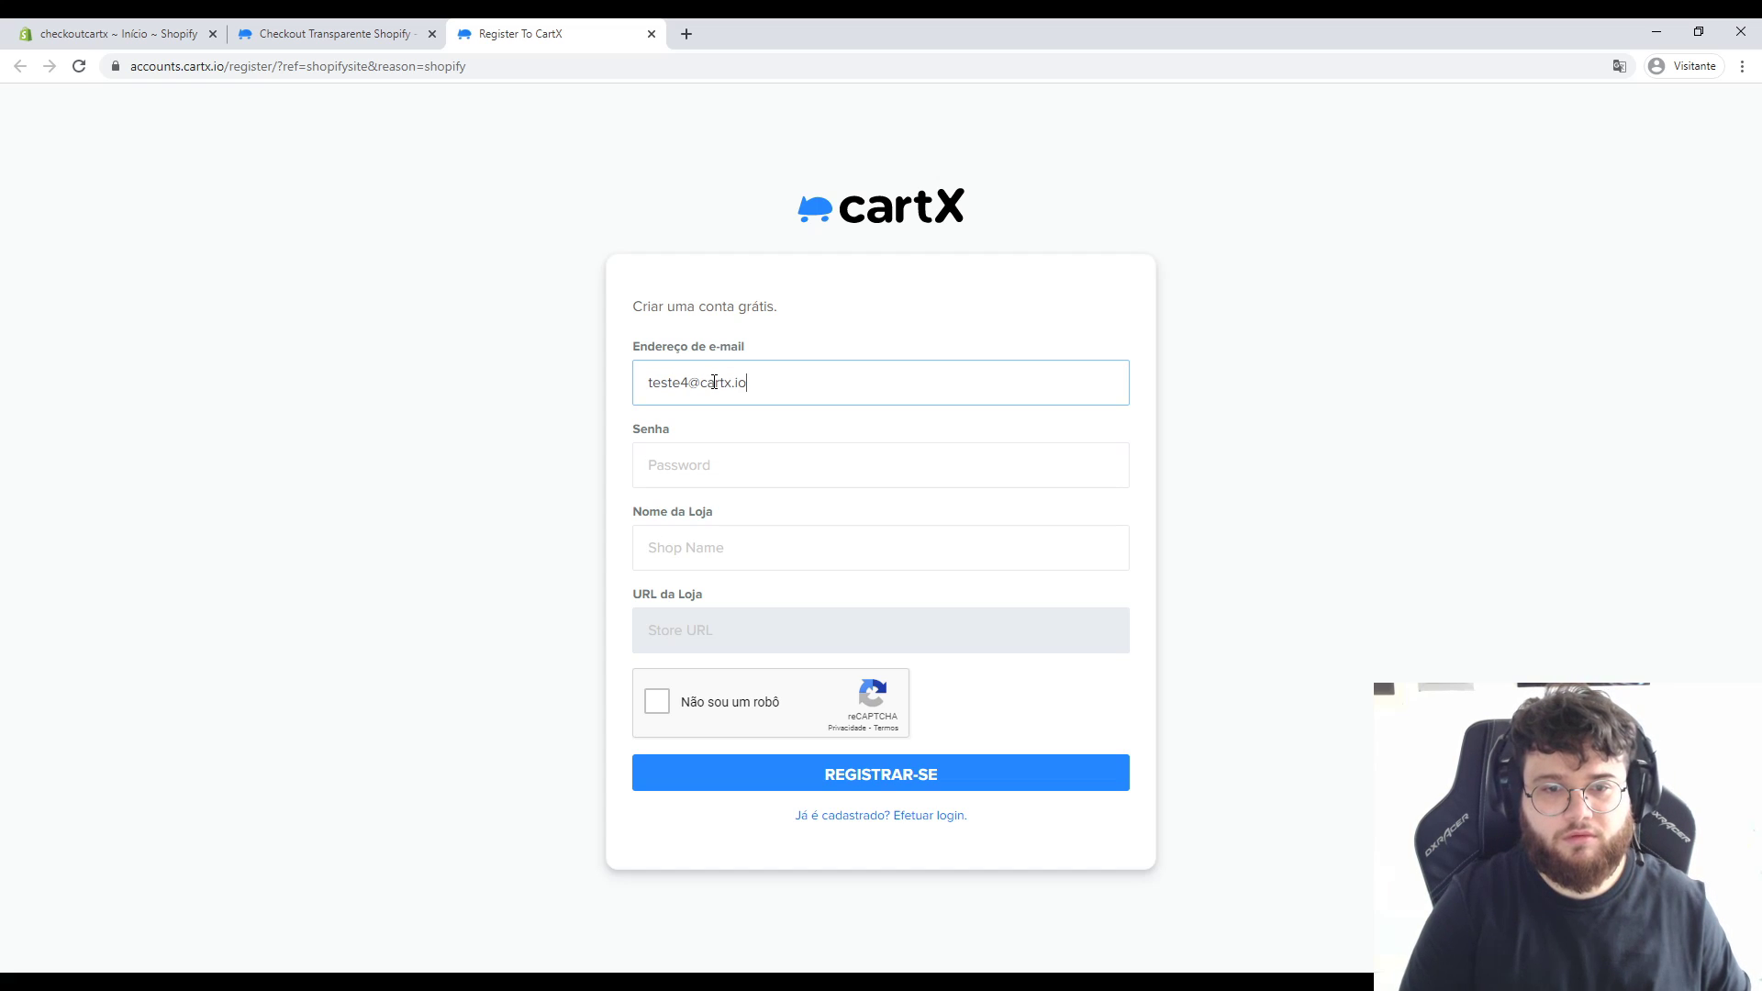
key("Tab")
type("123456789")
key("Tab")
type("c")
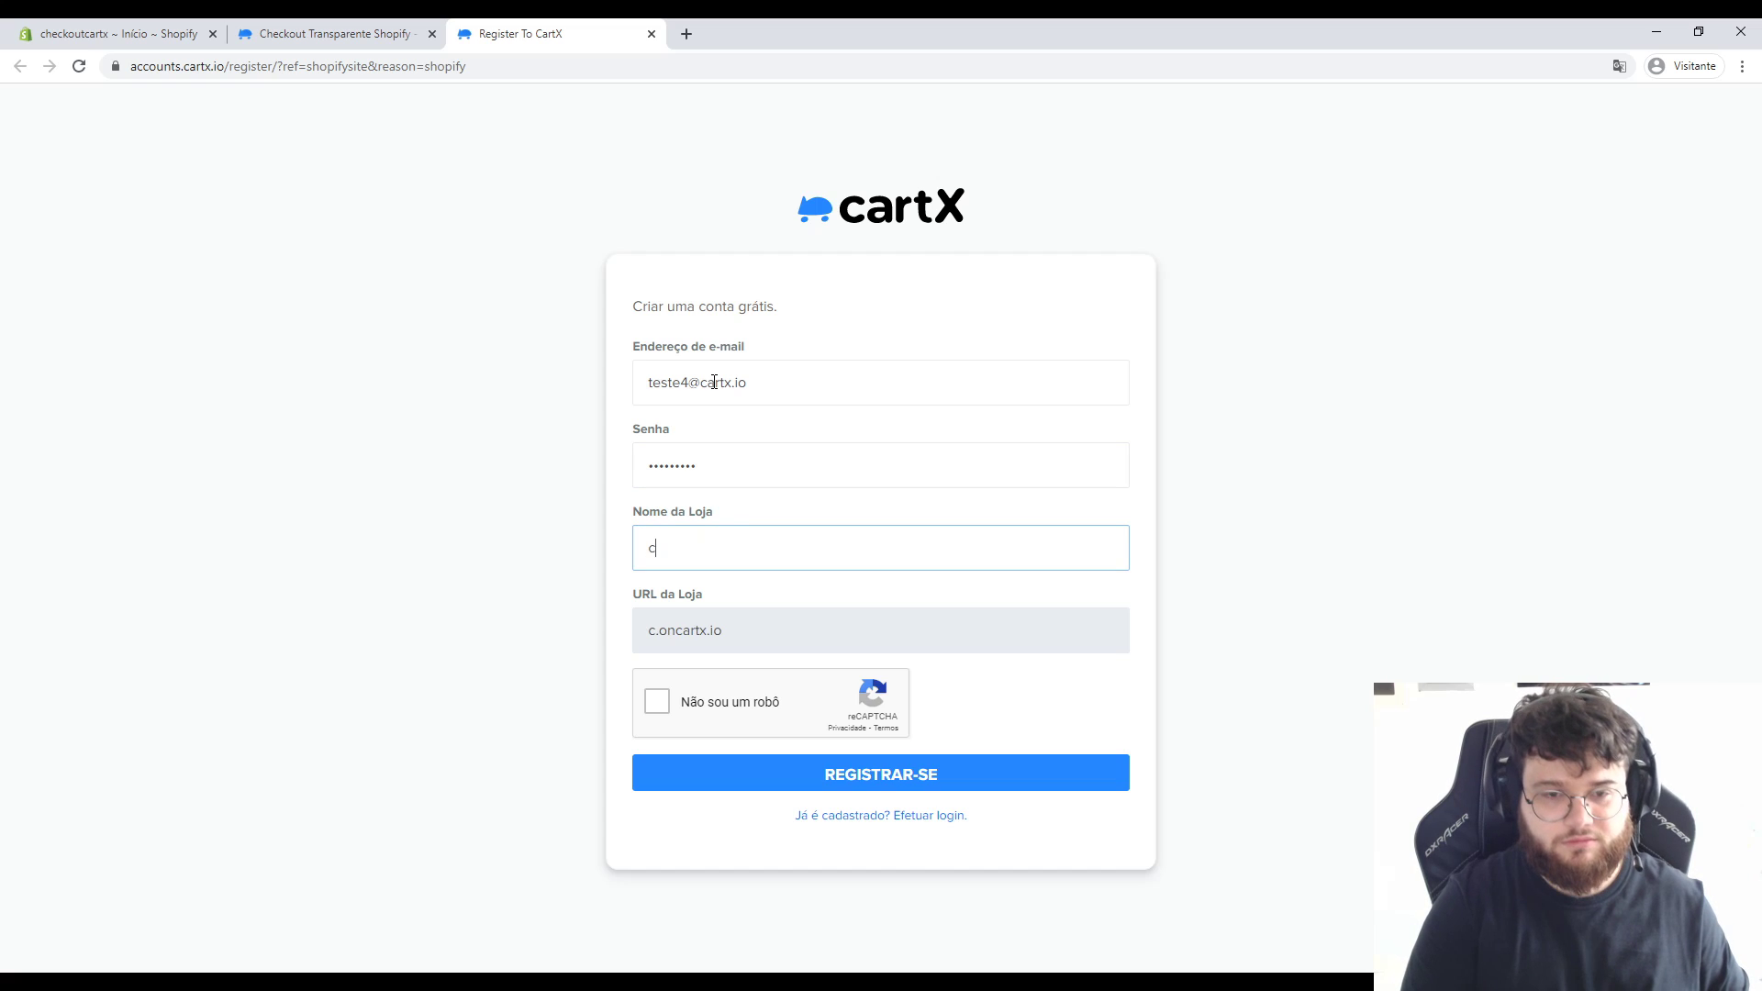
type("artxequipe")
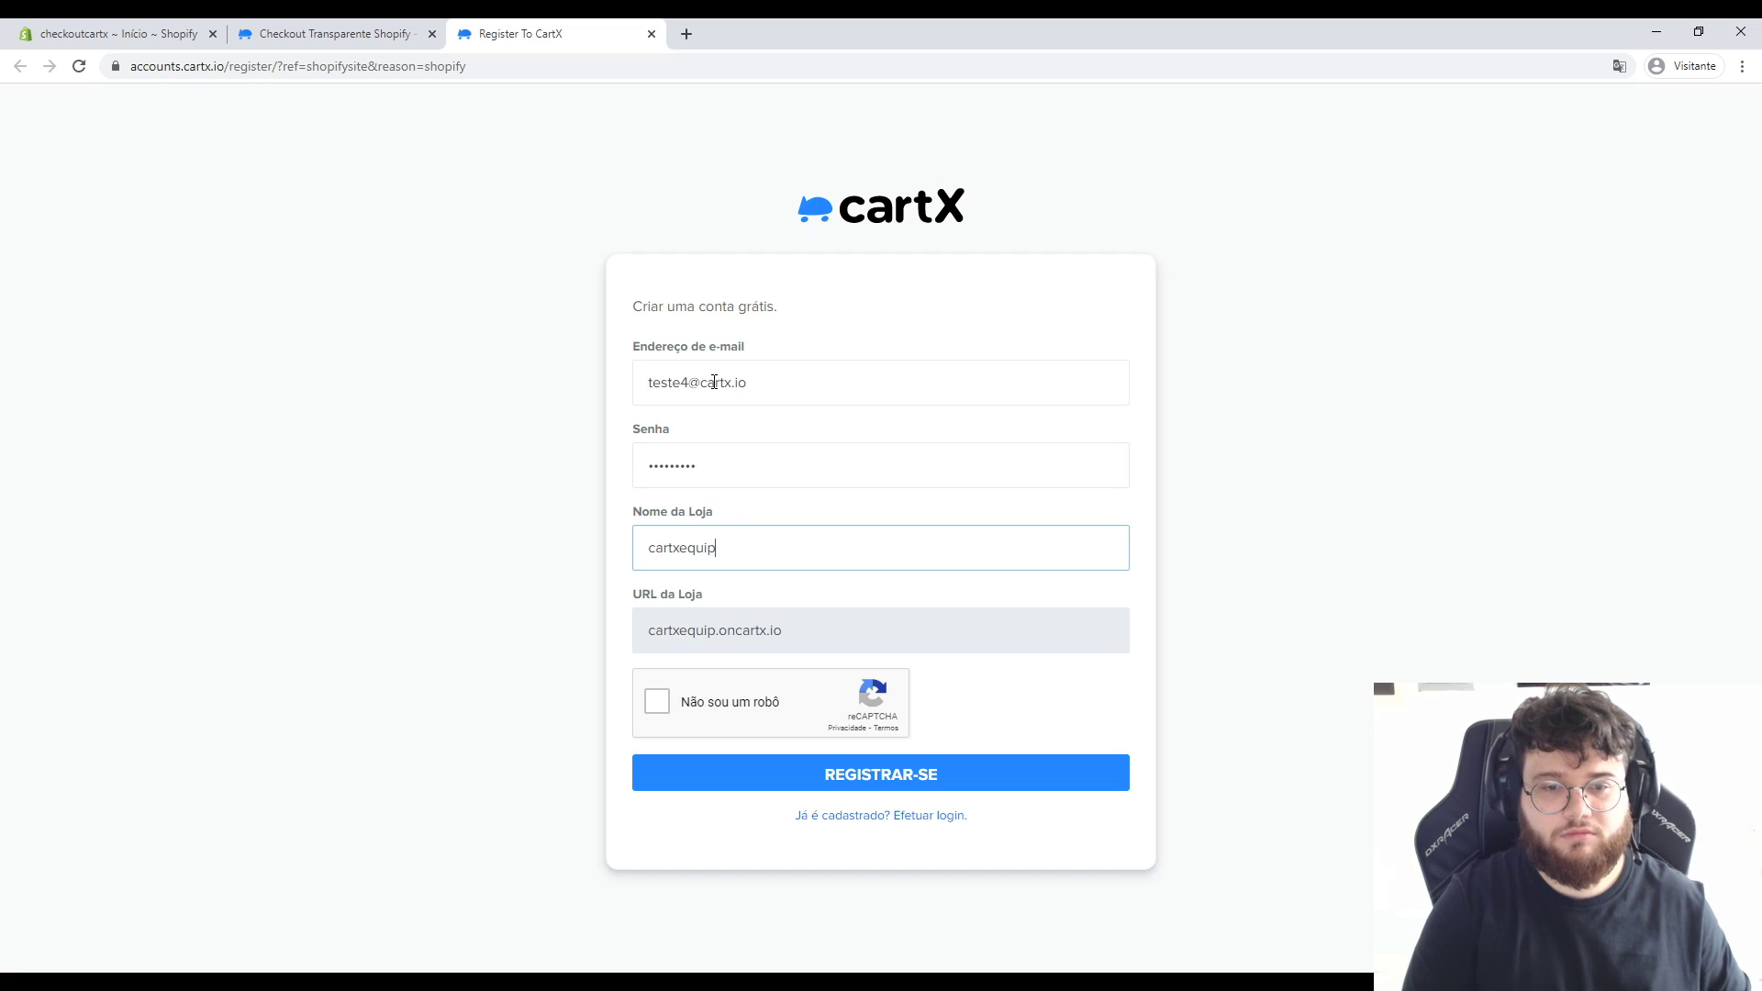
left_click(657, 702)
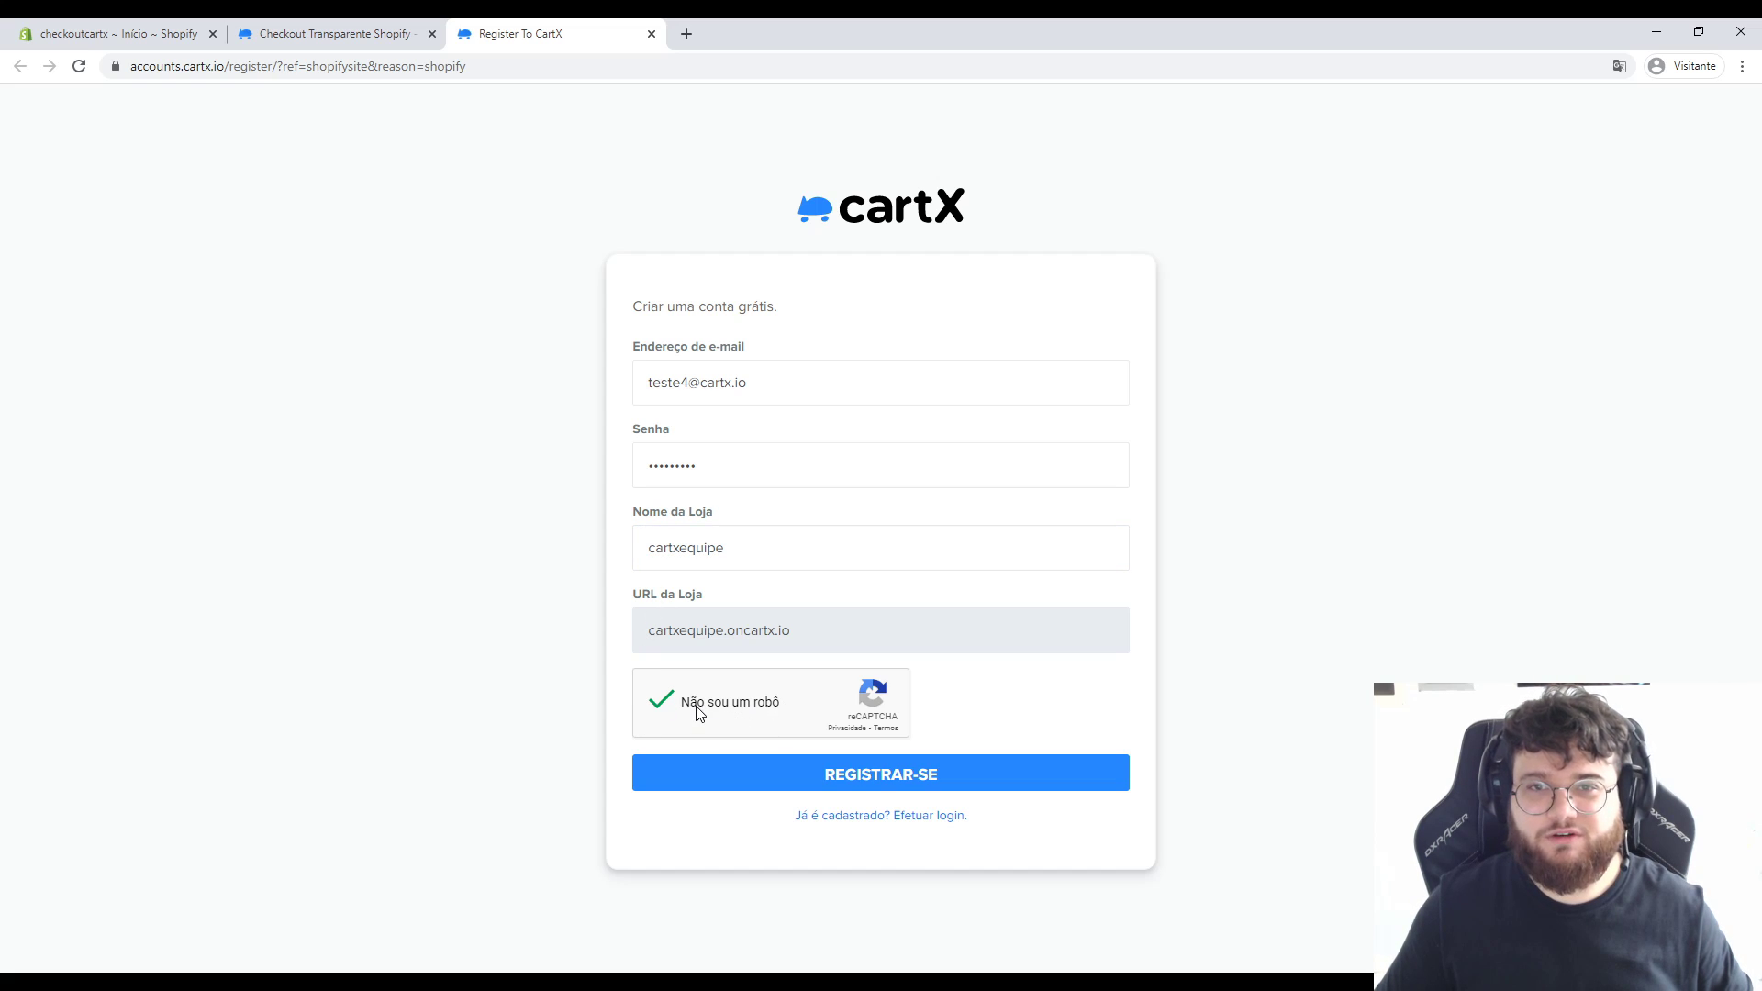
left_click(831, 773)
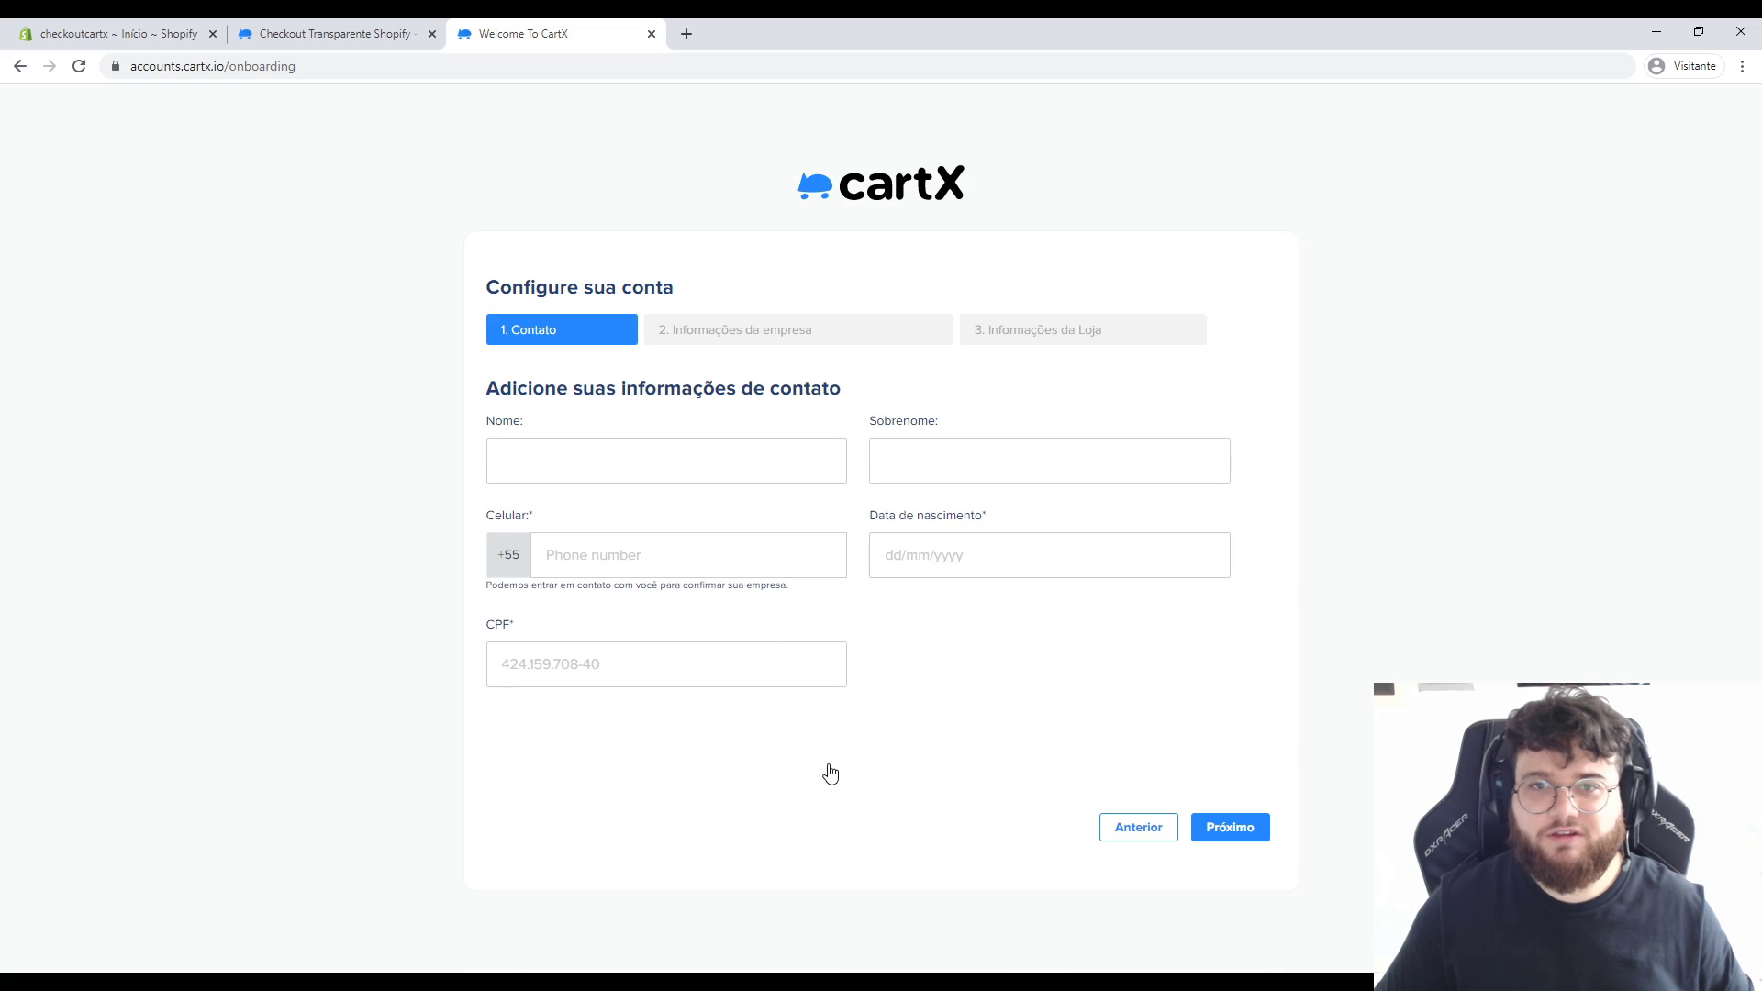
Enter the contact's first name, surname and mobile number.
left_click(636, 454)
key("Tab")
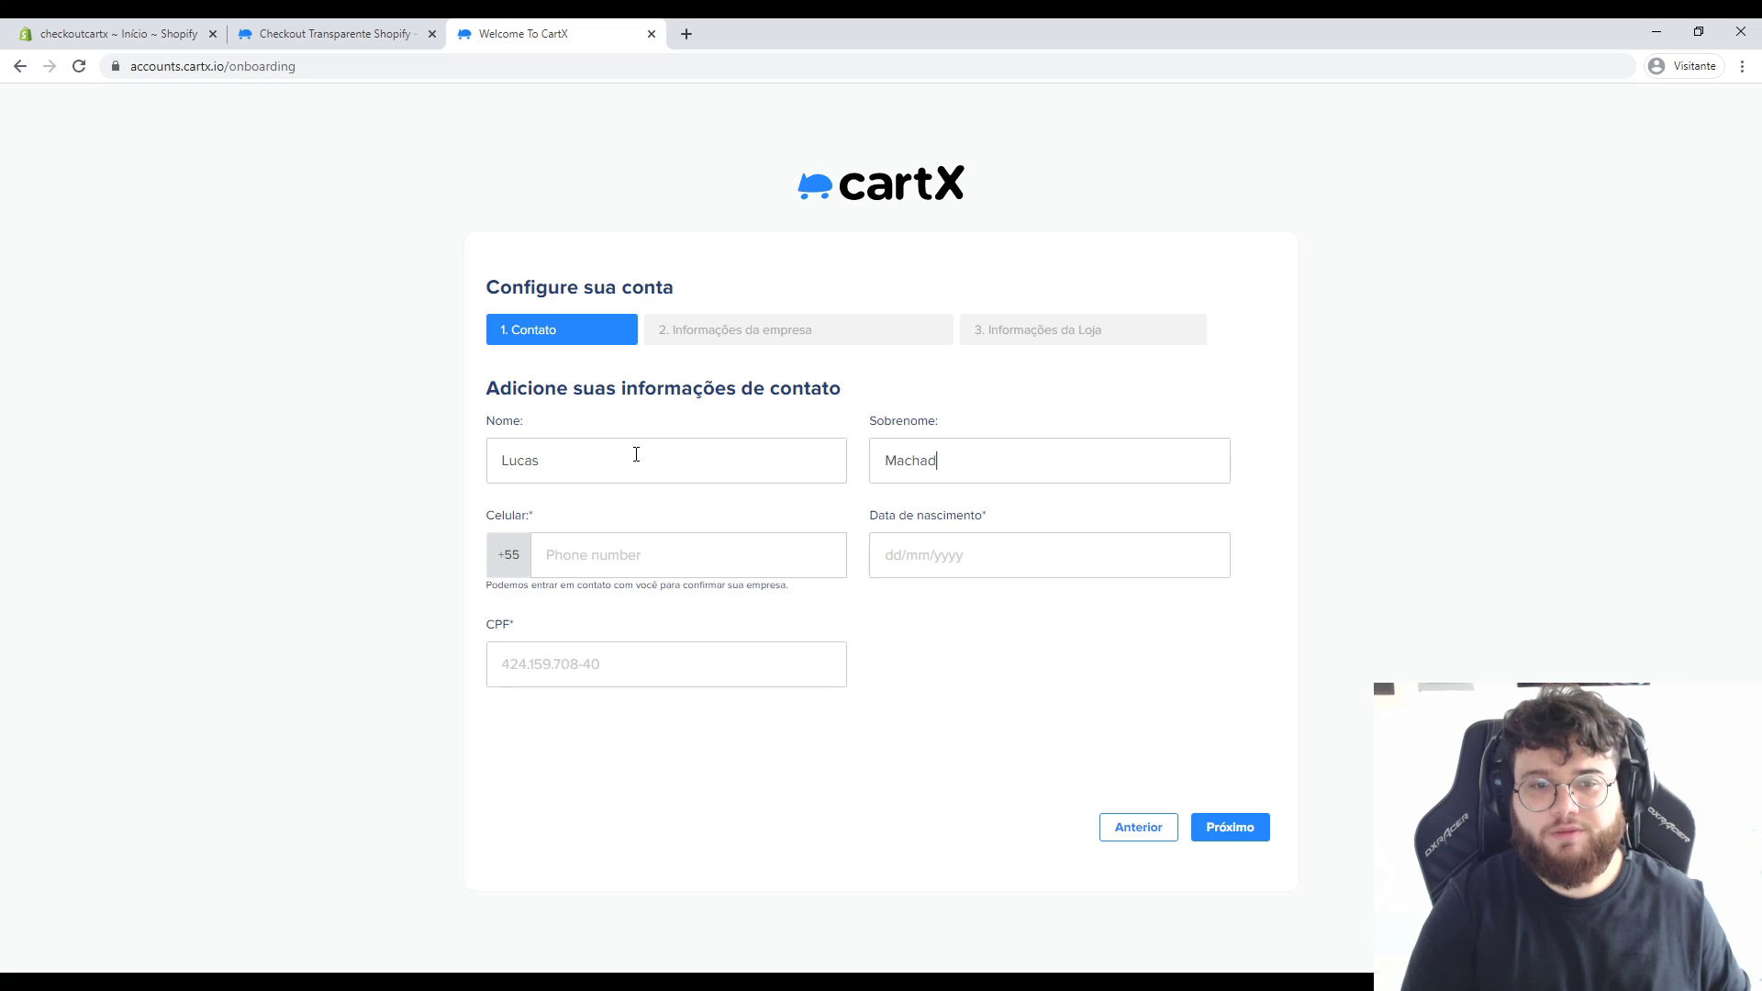
key("Tab")
type("48999999999")
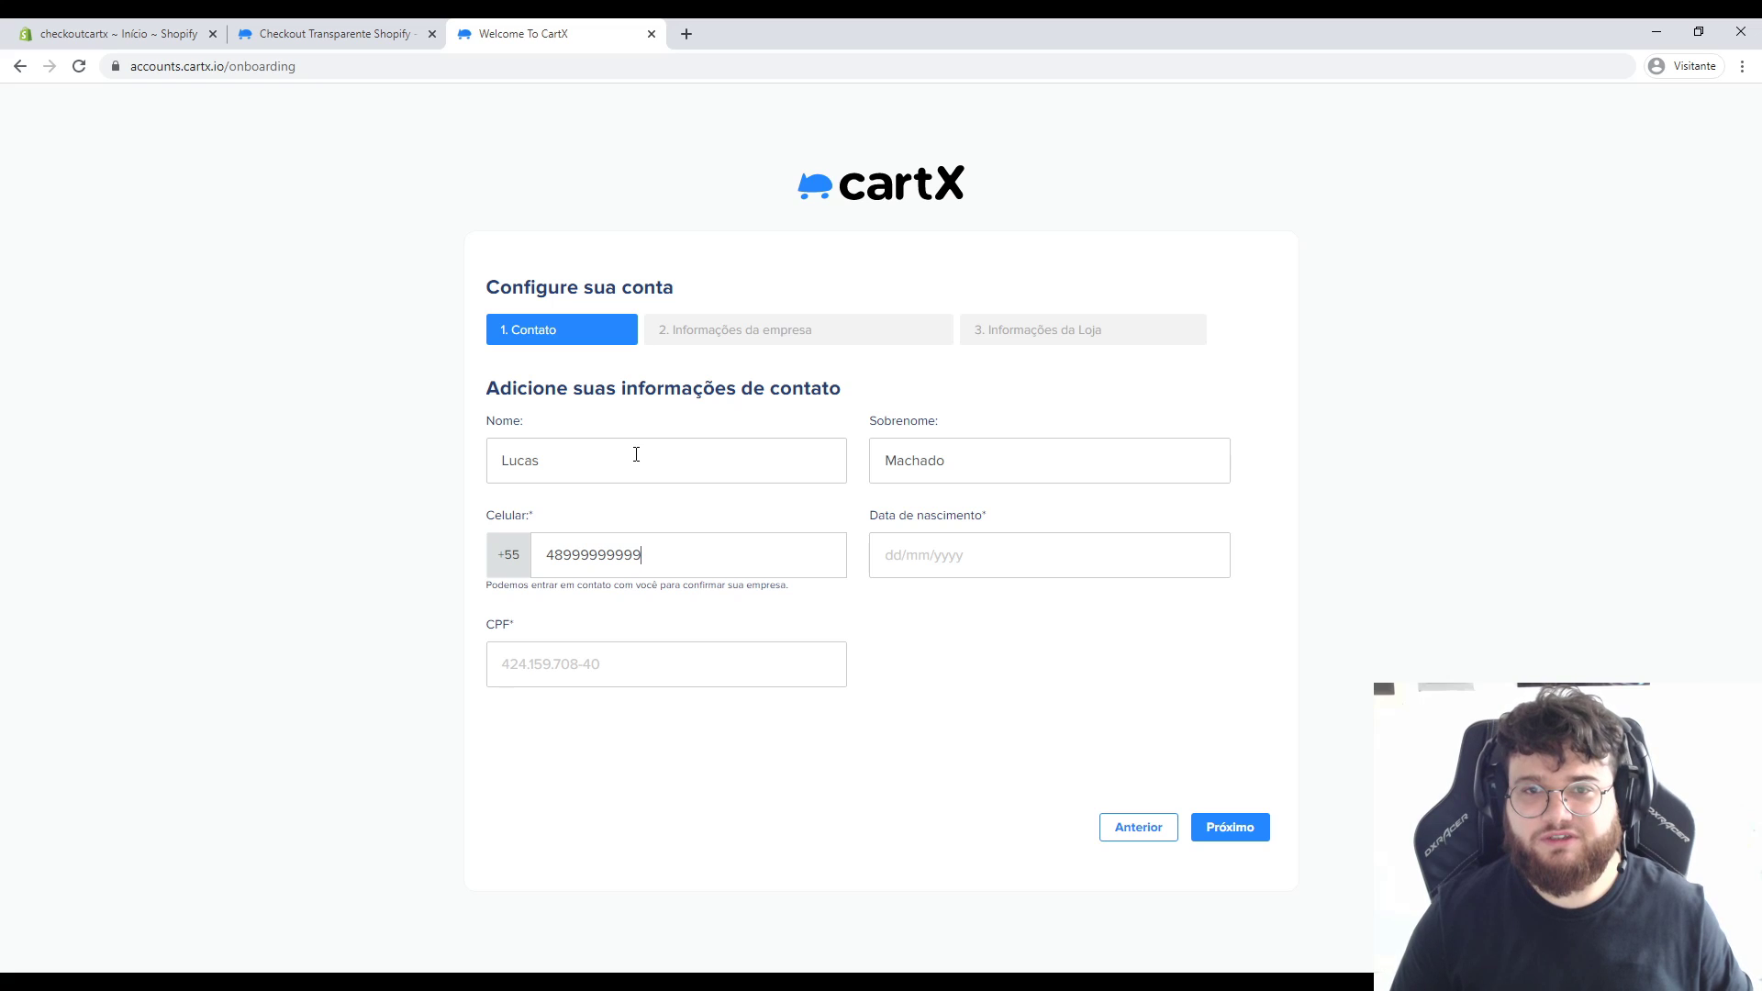
Add the contact's birth date and pasted CPF, then advance to company information.
key("Tab")
type("12/01/1999")
key("Tab")
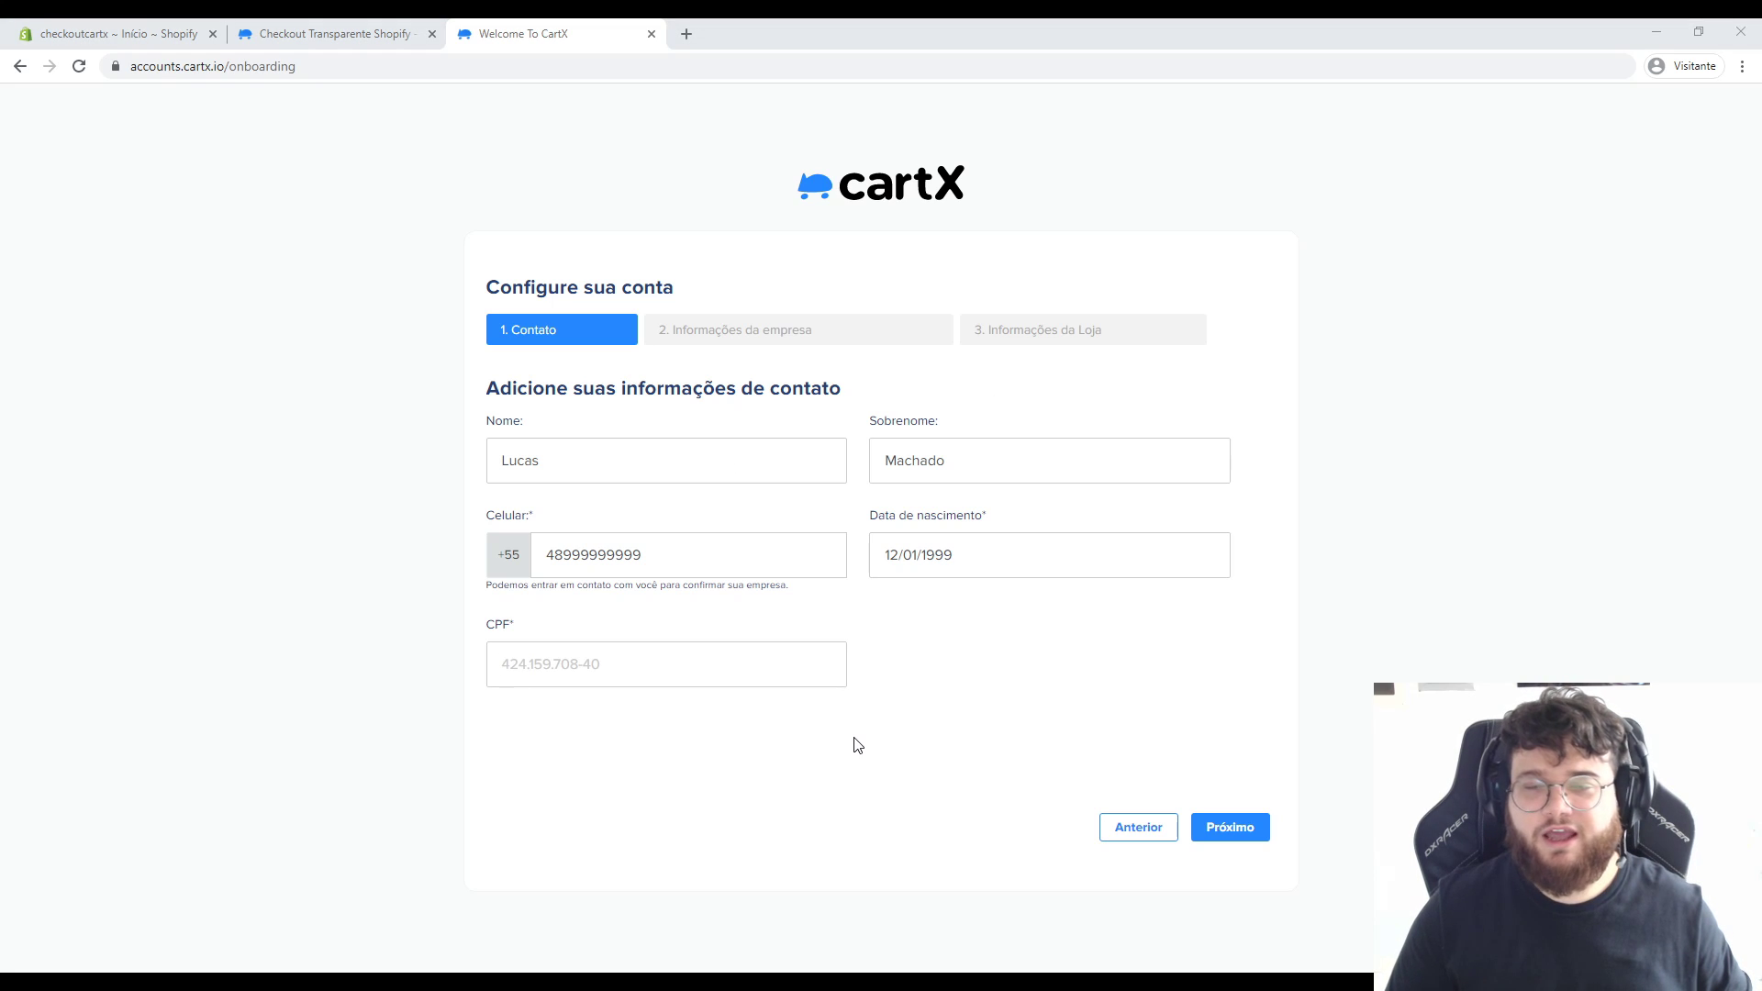
left_click(578, 665)
left_click(1230, 828)
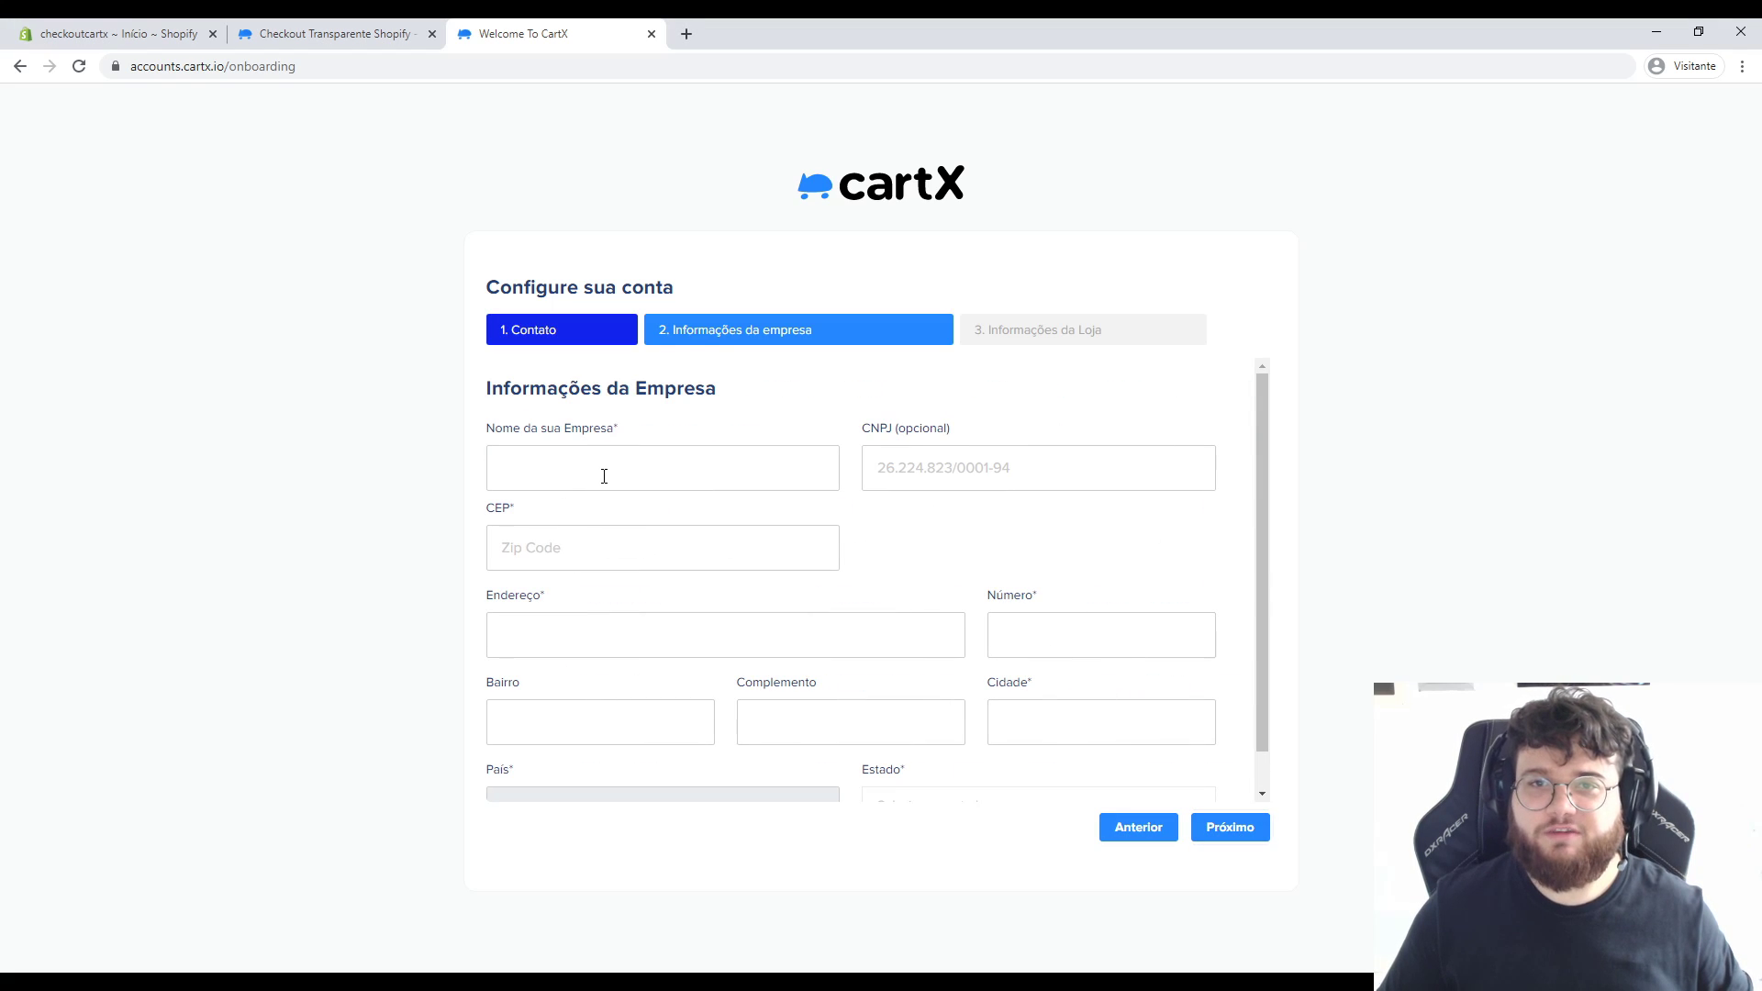
Enter company name Checkout CartX, skip CNPJ, and fill in the company postal code and number.
type("Checkout CartX")
key("Tab")
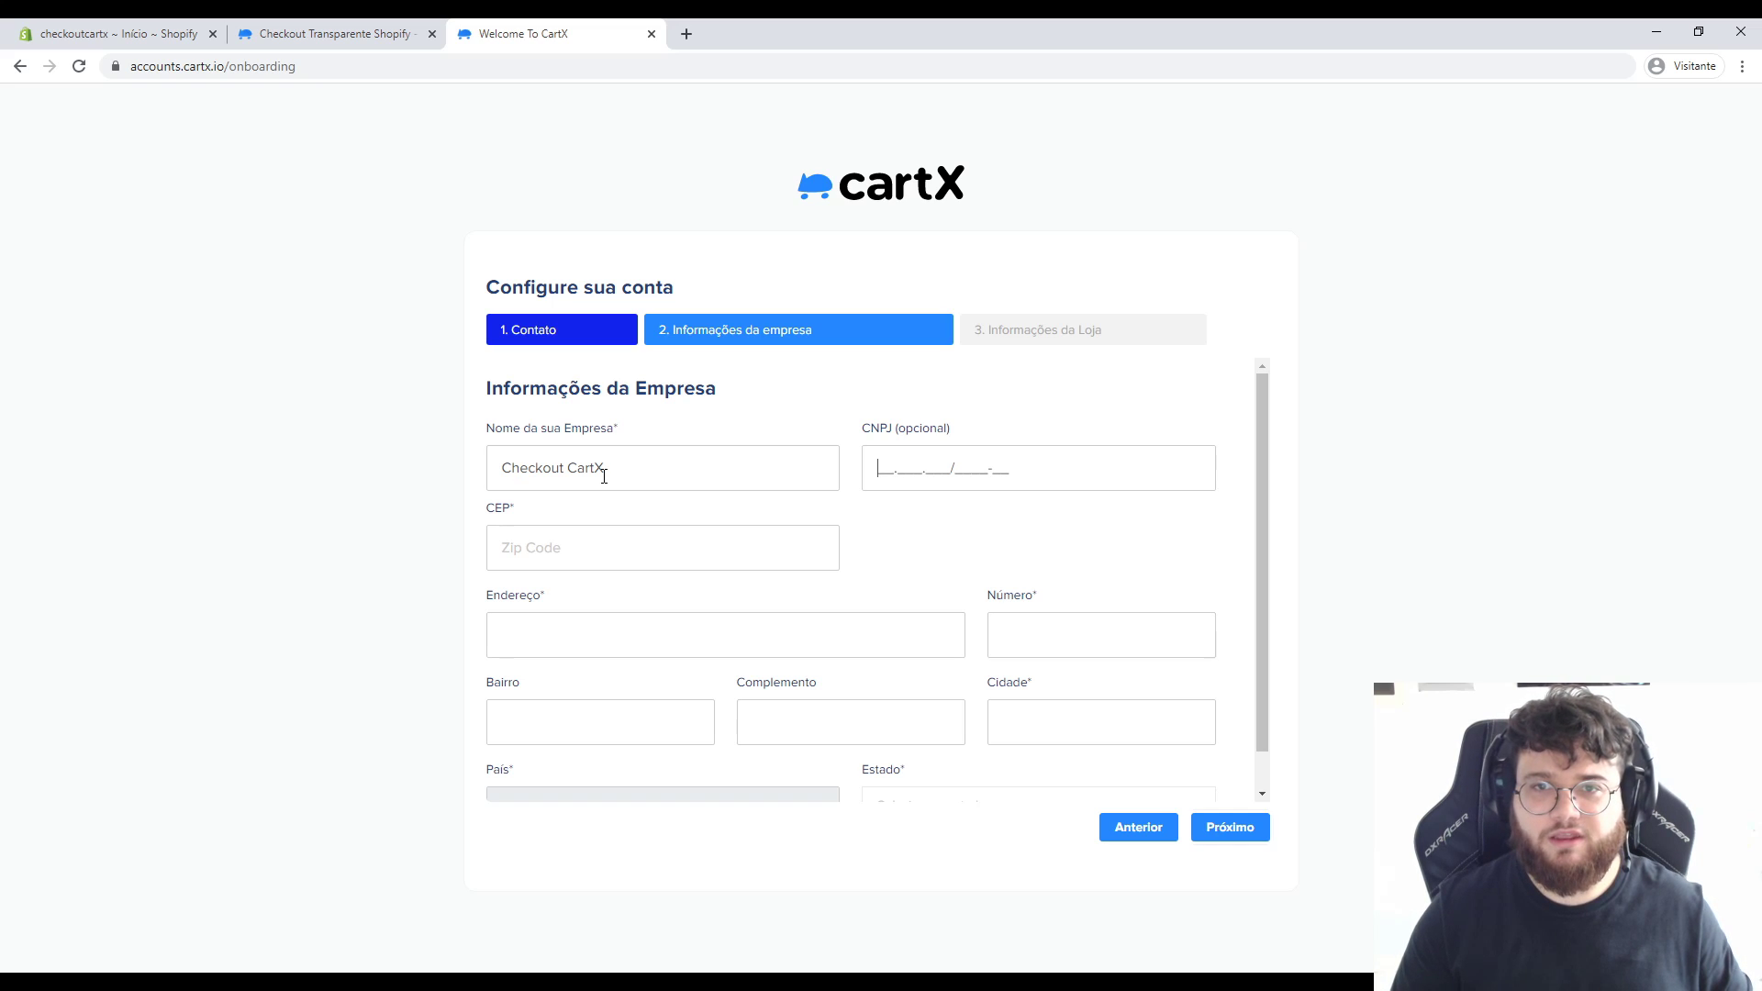
key("Tab")
type("8813233")
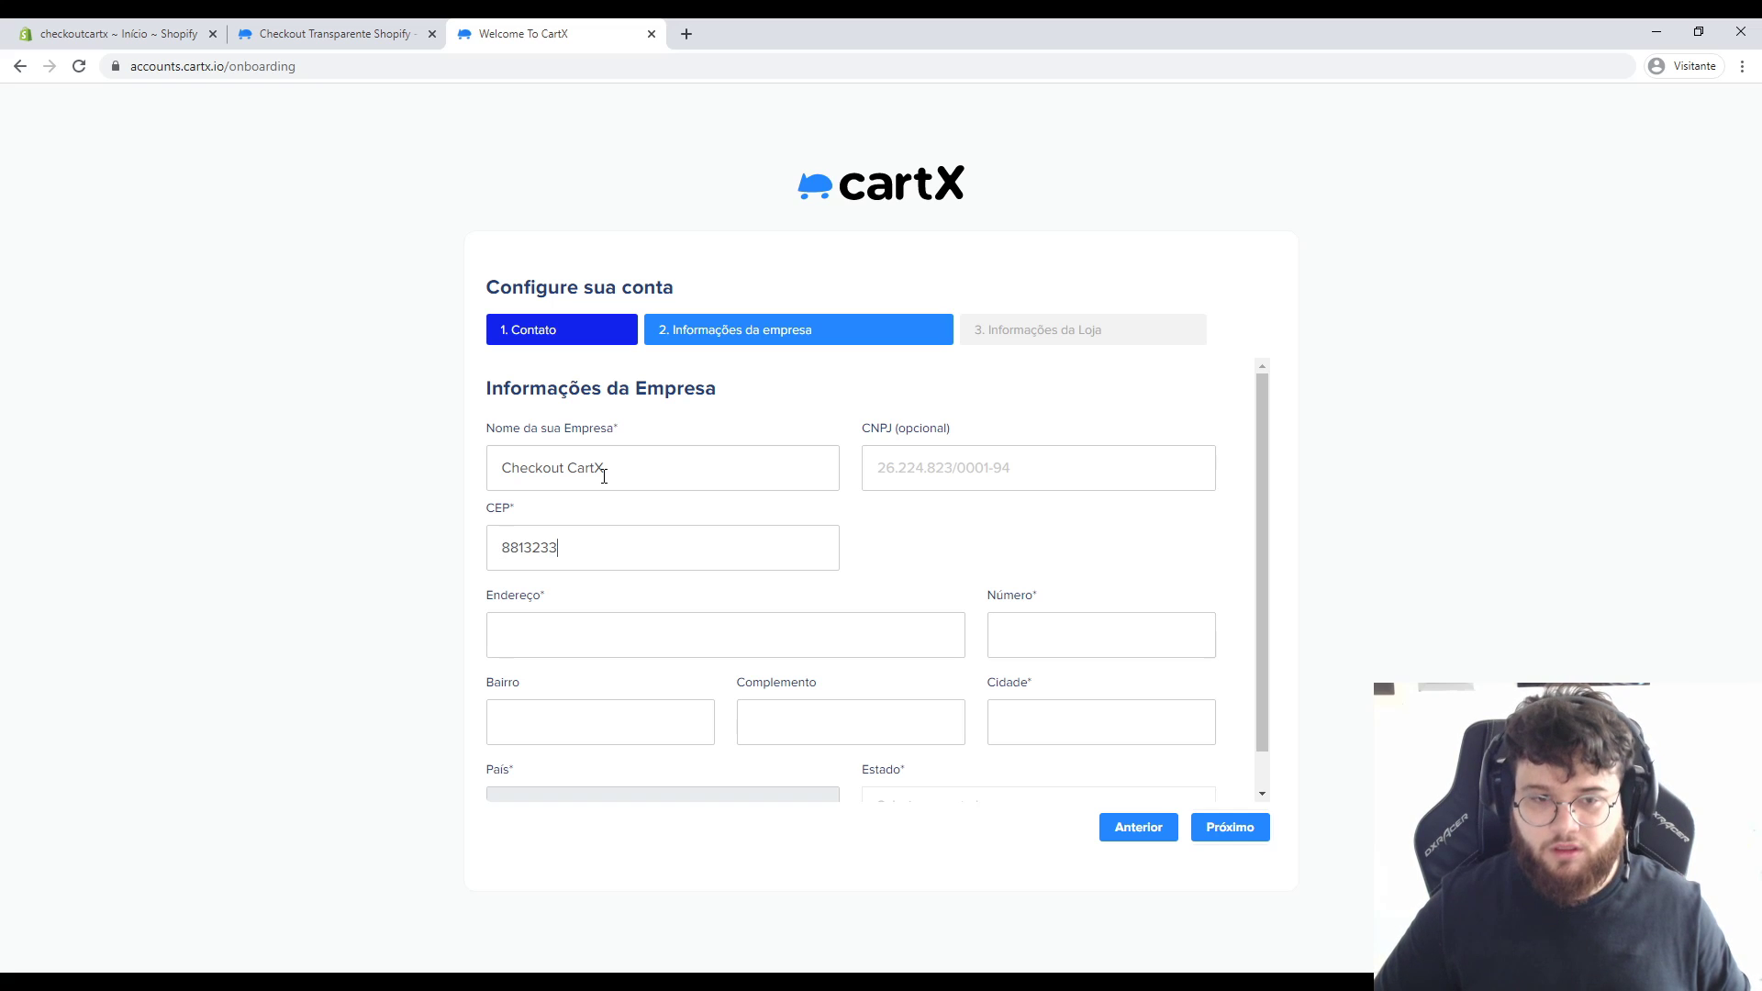
type("5")
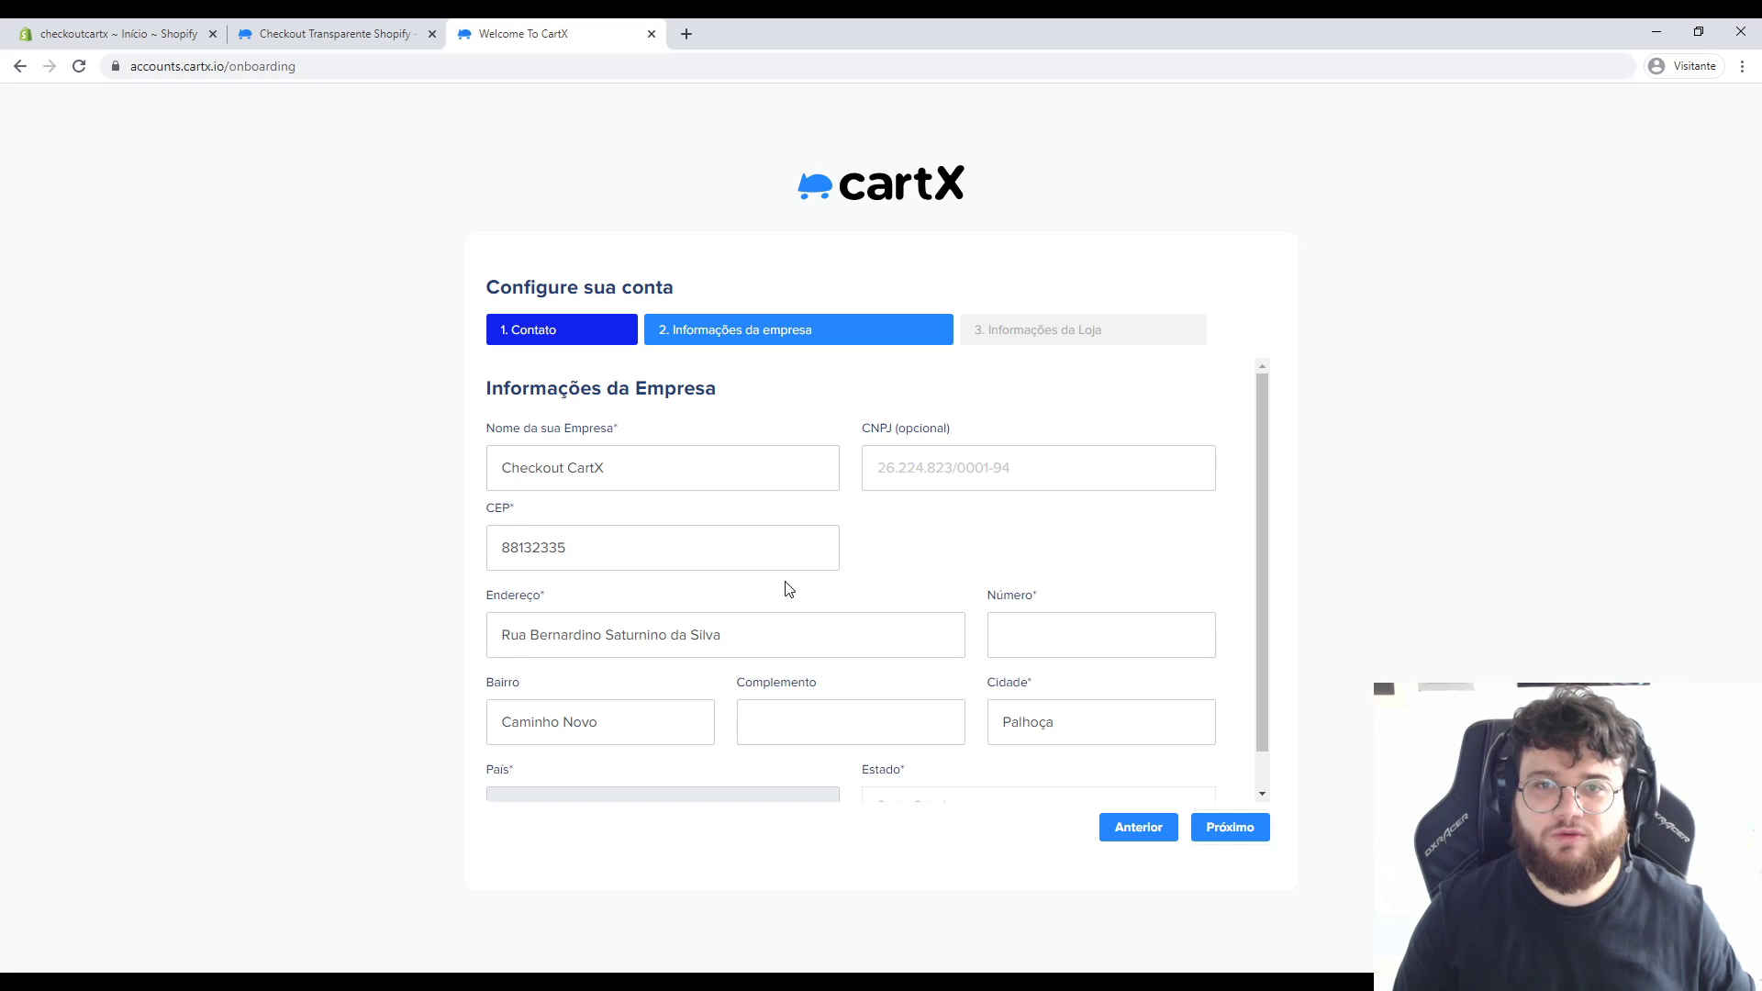
type("11")
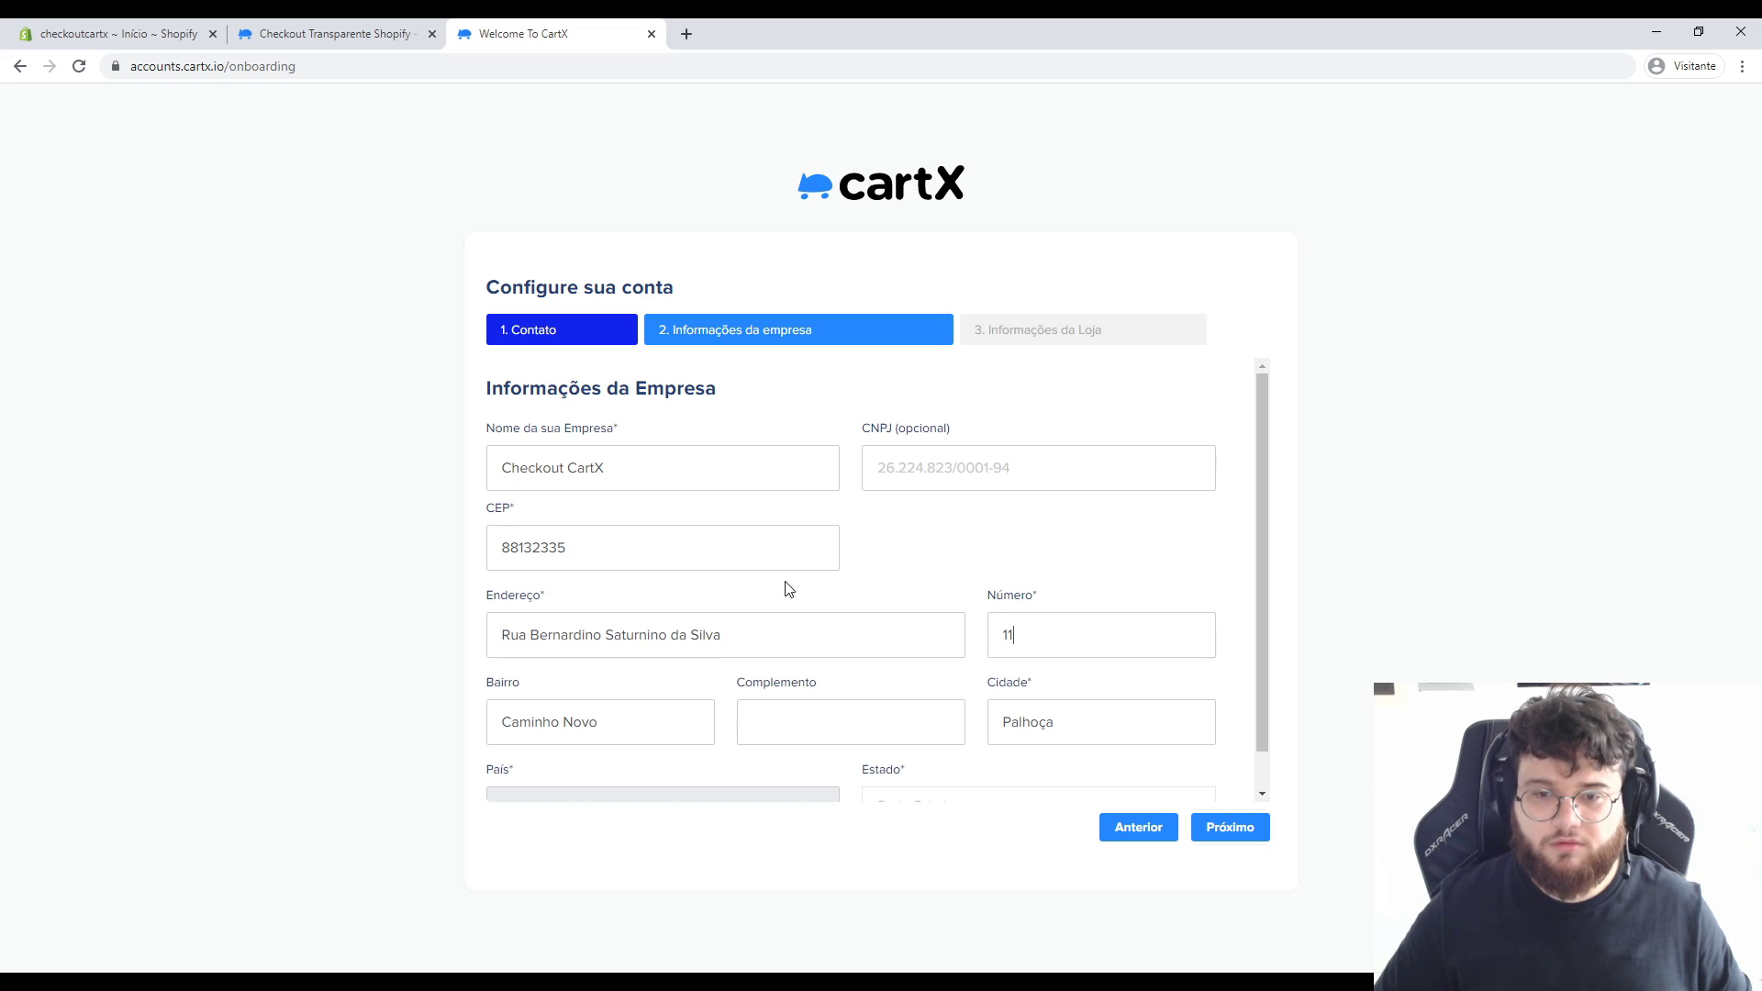
scroll(787, 588, "down", 1)
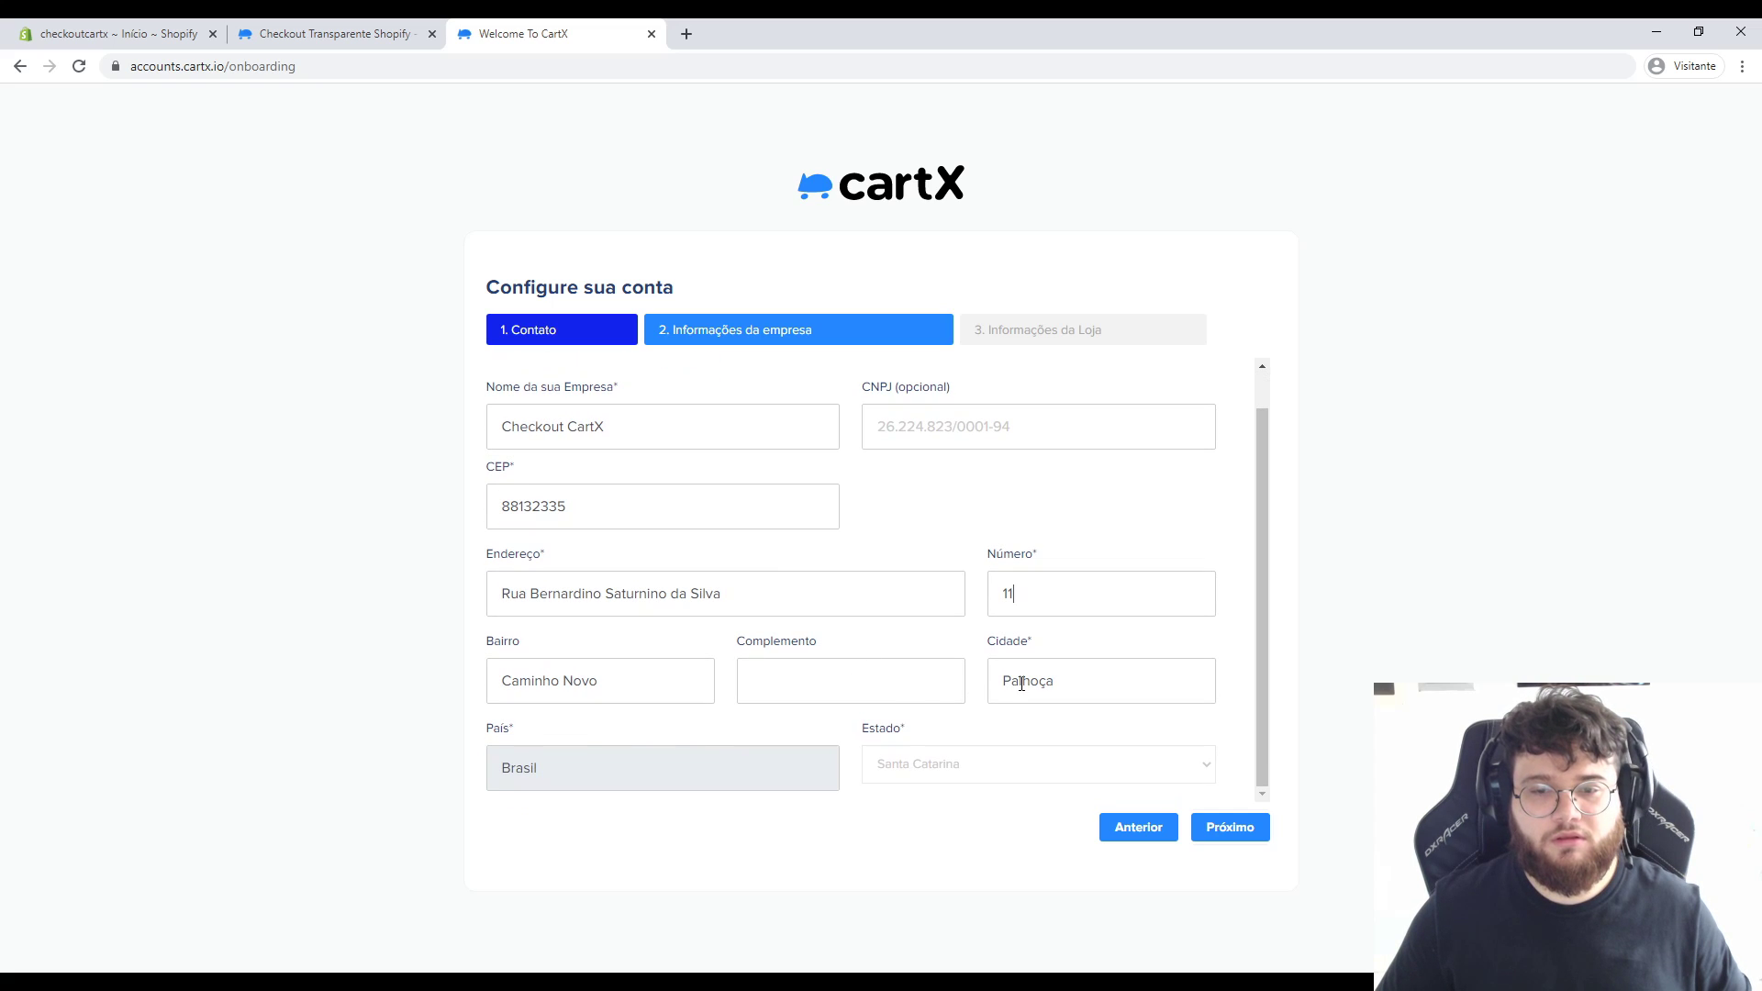
Give the store 15.000,00 average monthly revenue and Shopify as platform, then create it.
left_click(1231, 836)
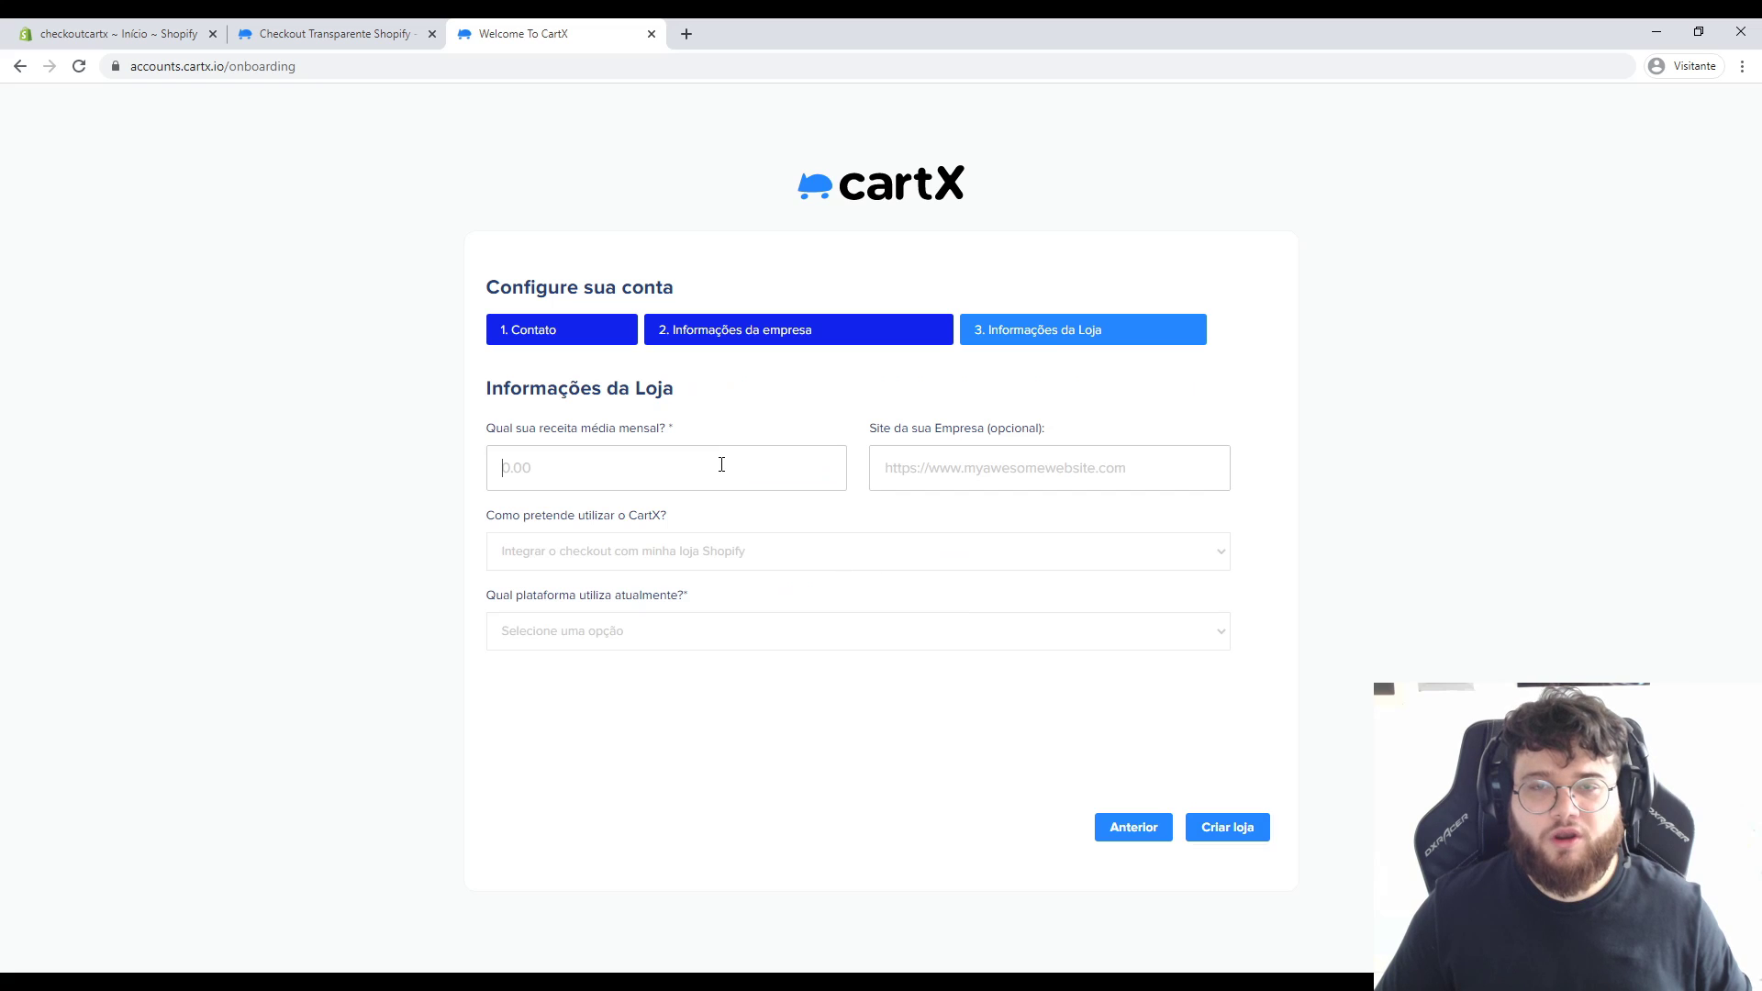
left_click(722, 465)
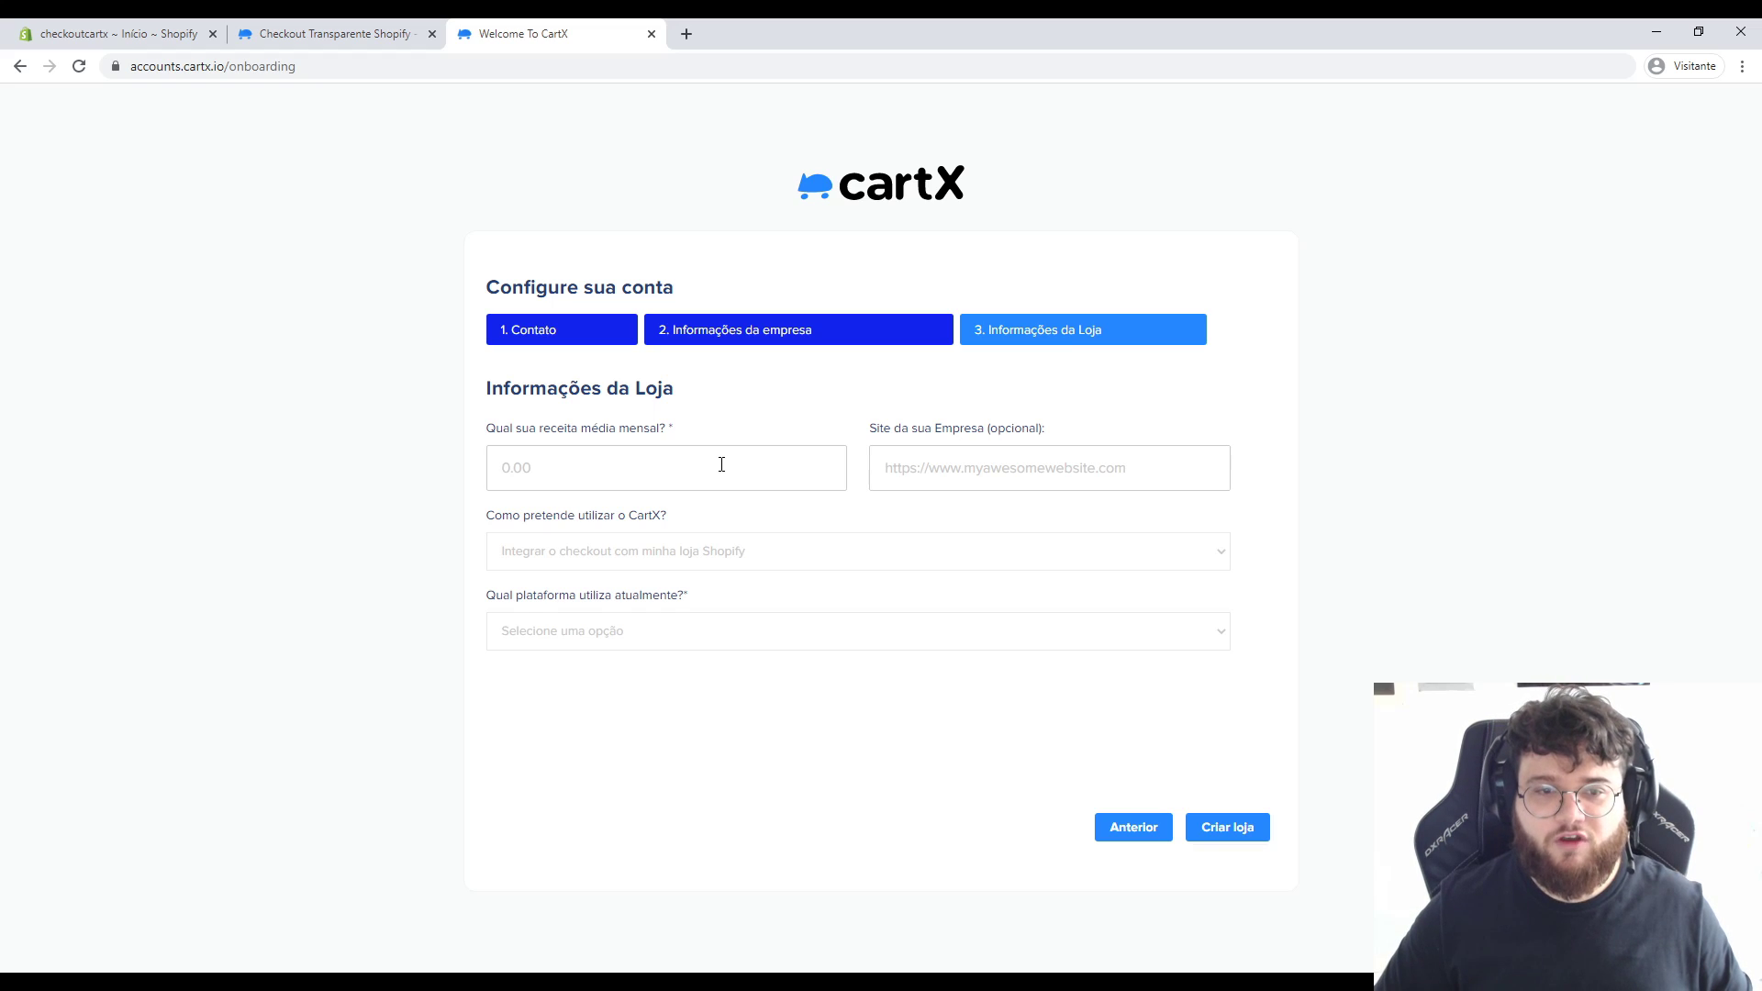
type("15,000,00")
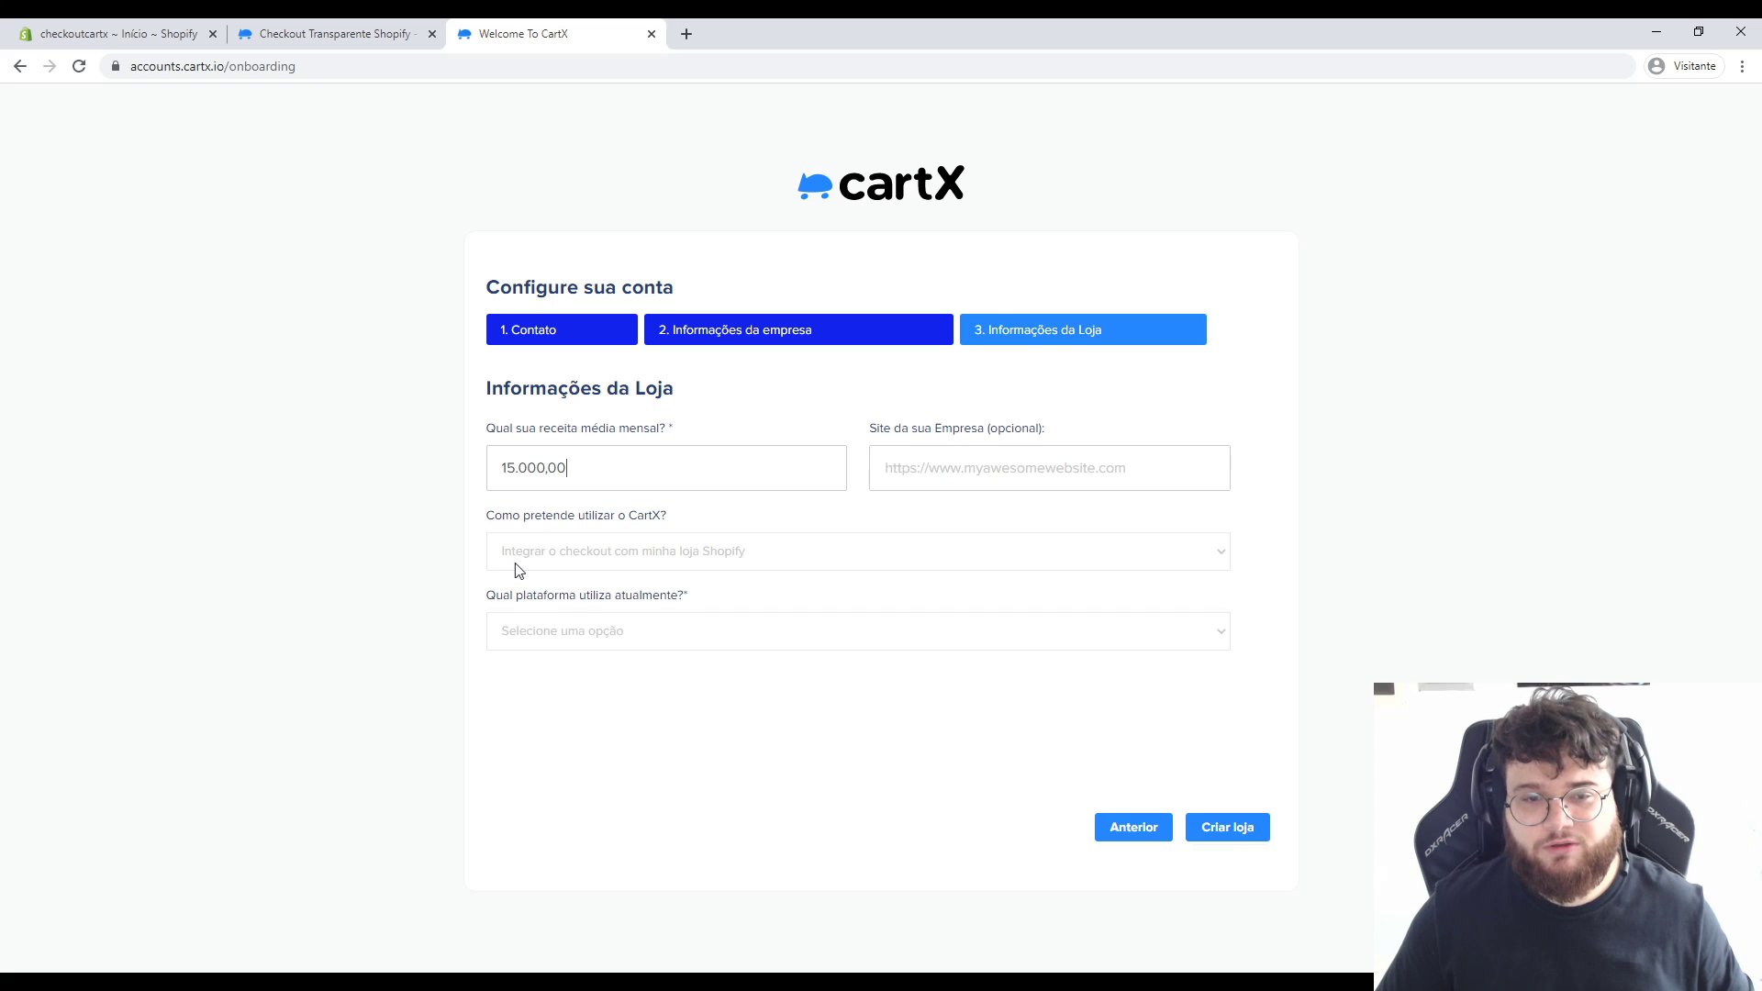
left_click(635, 637)
left_click(565, 702)
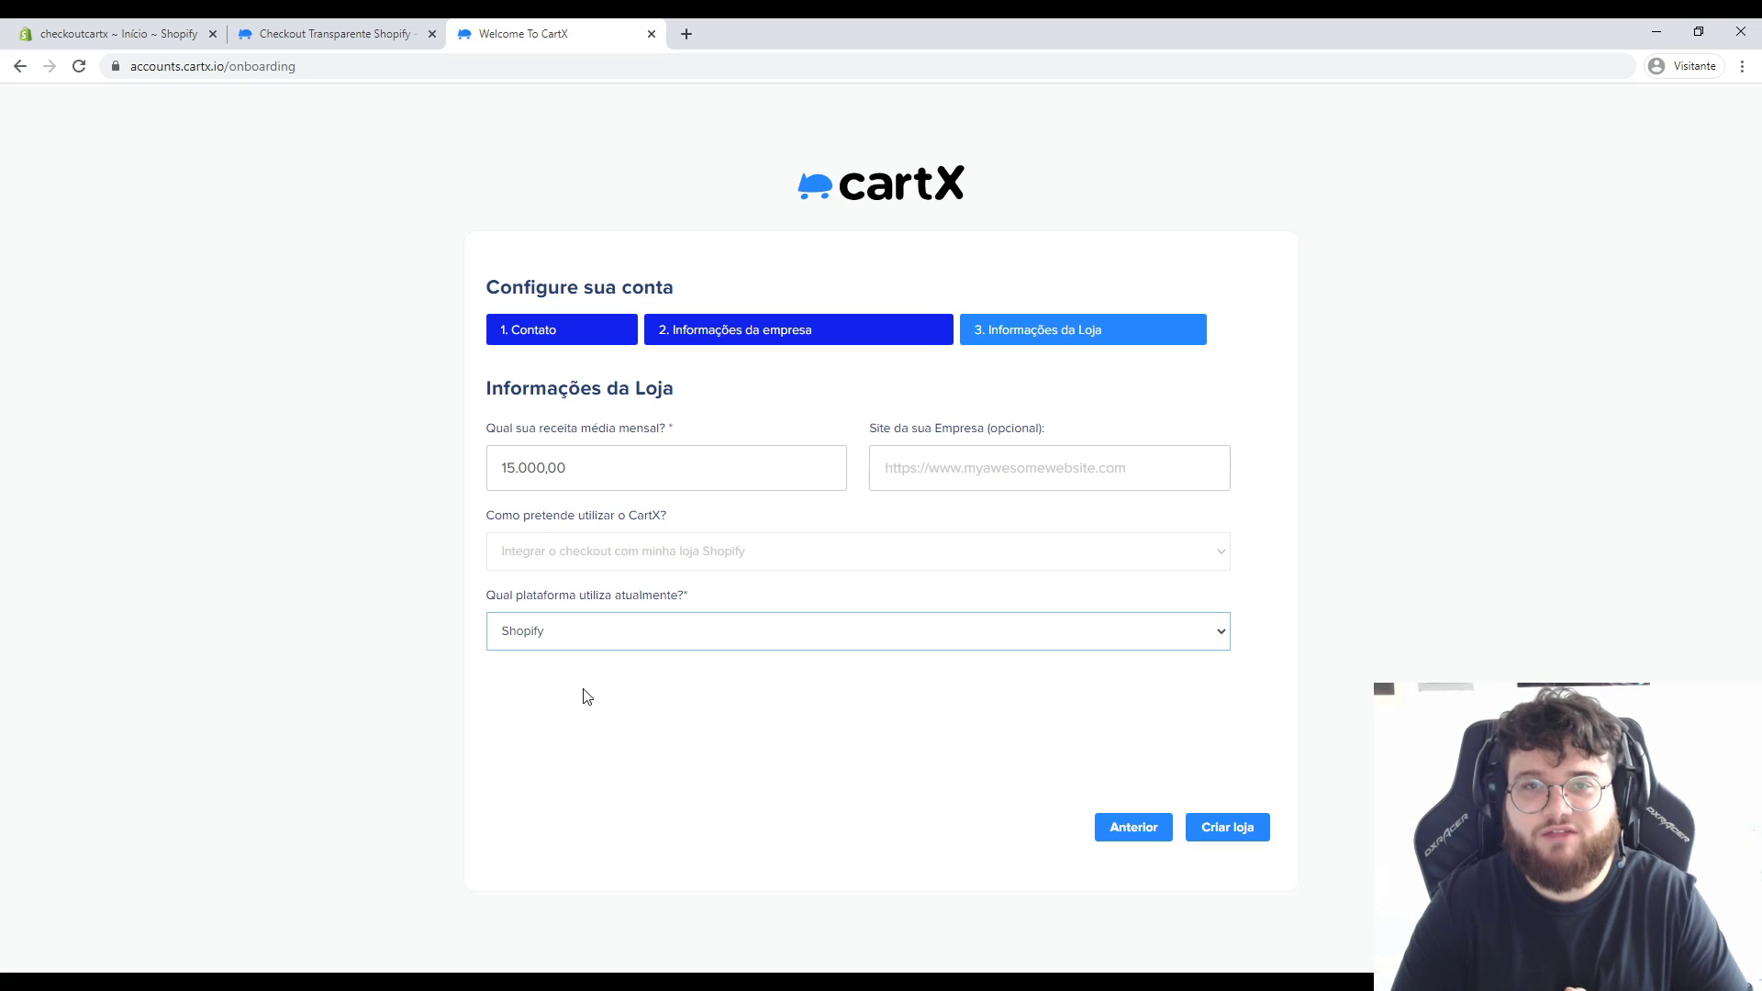
left_click(1249, 829)
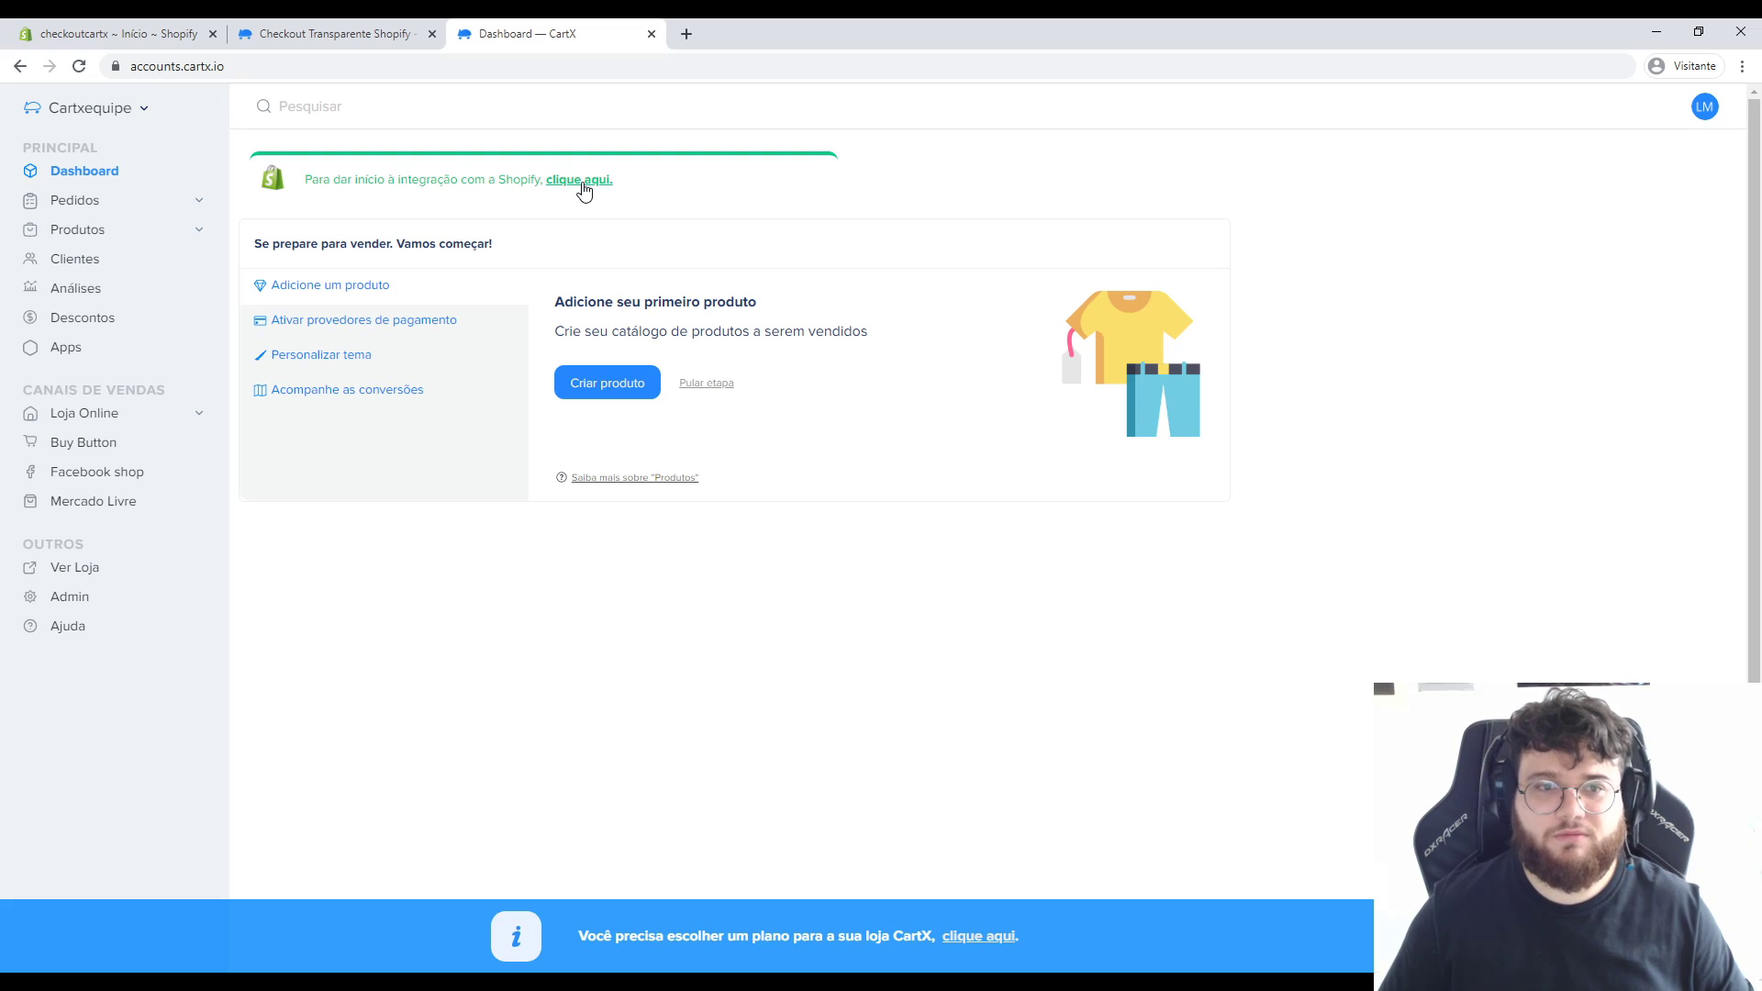
Start the Shopify import from the dashboard's green integration notice.
left_click(580, 183)
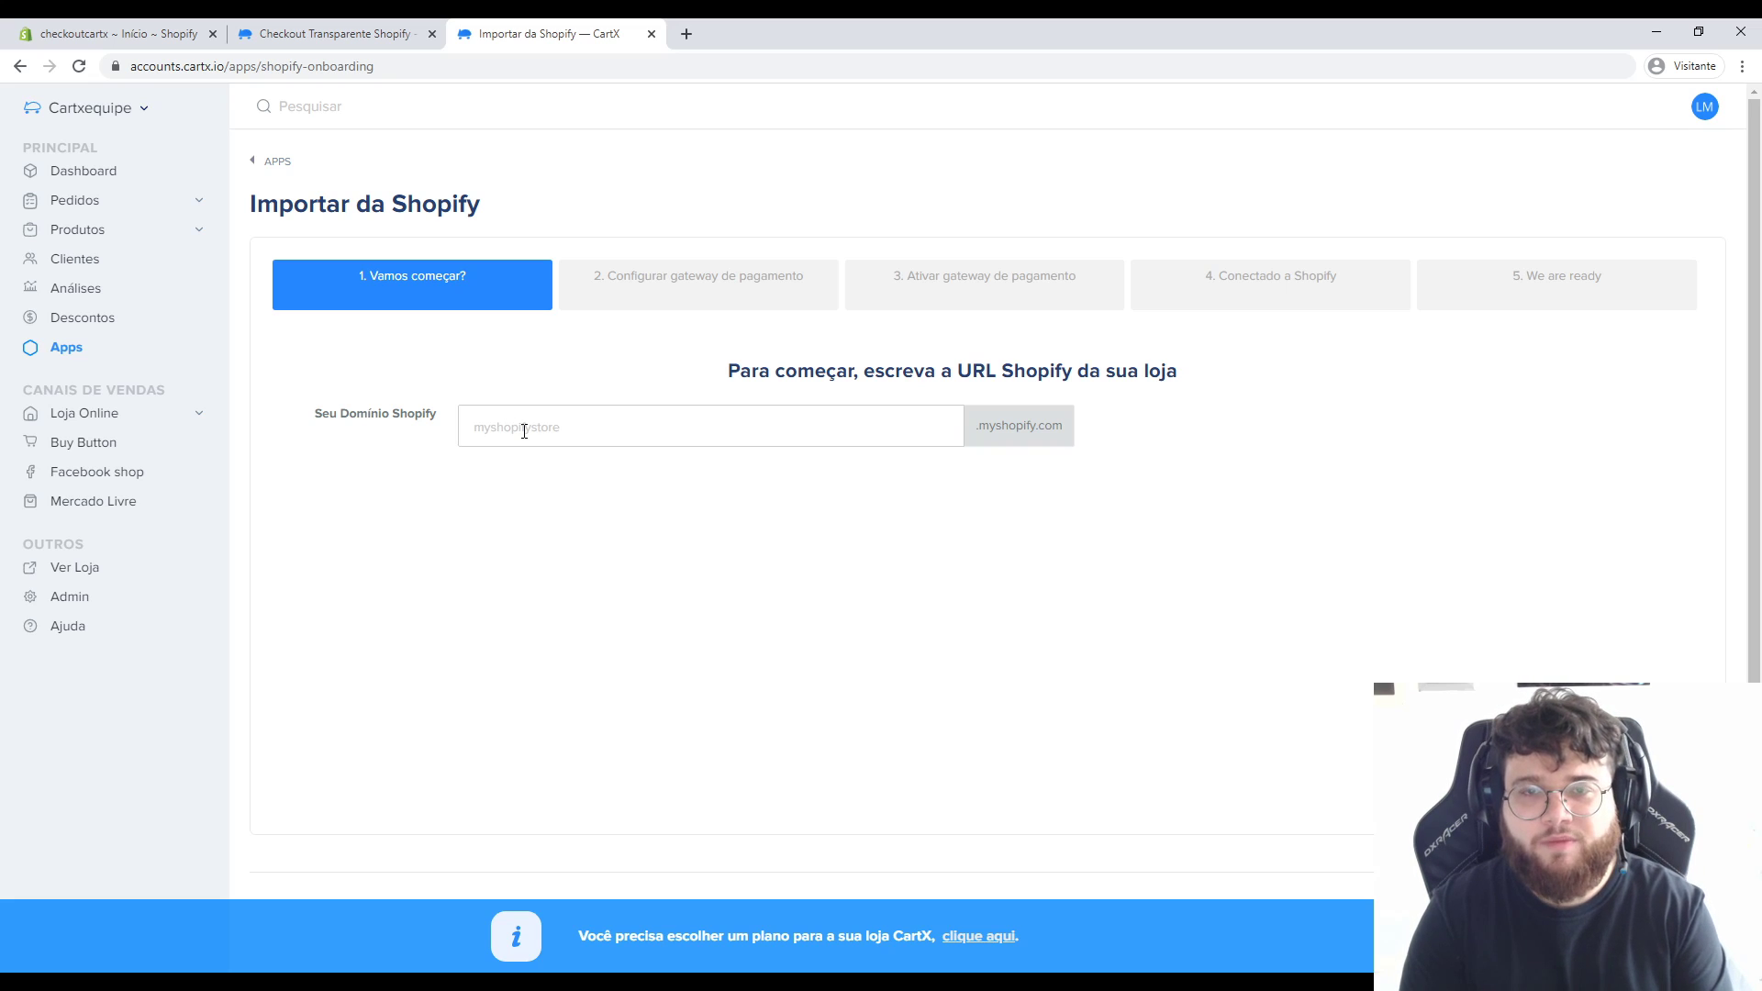
Copy checkoutcartx from the Shopify admin URL into Seu Domínio Shopify and continue.
left_click(108, 34)
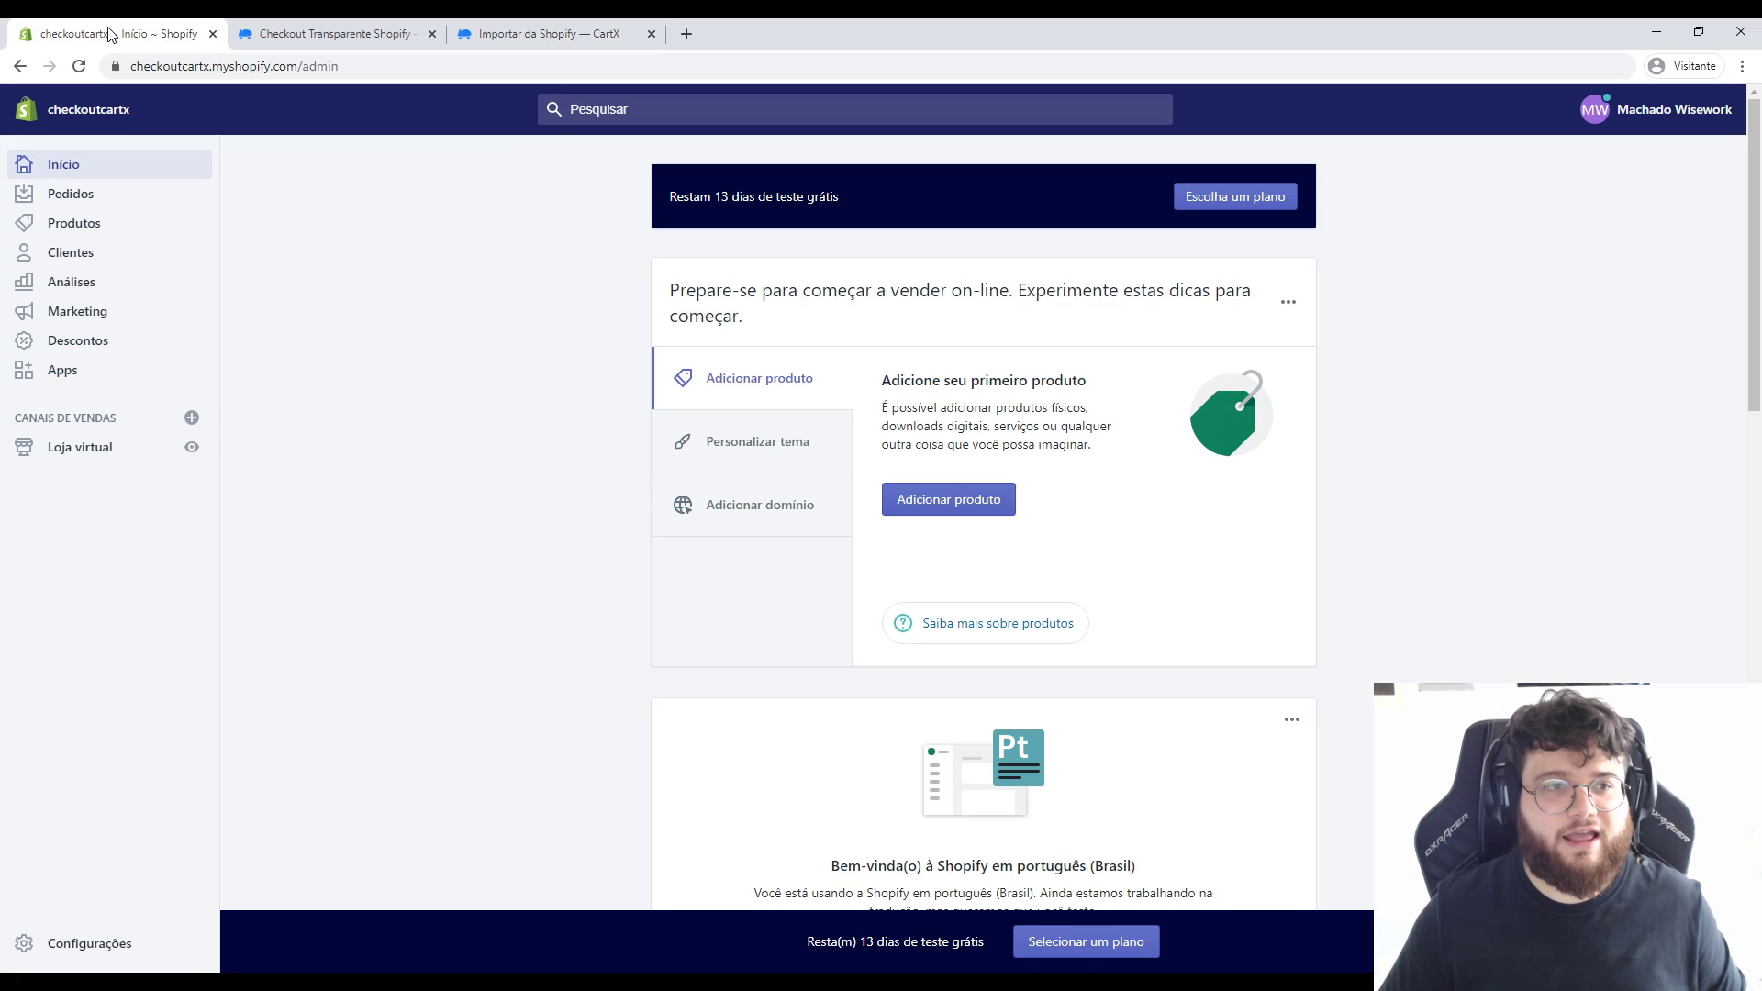
left_click(207, 65)
left_click_drag(207, 65, 132, 66)
key("ctrl+c")
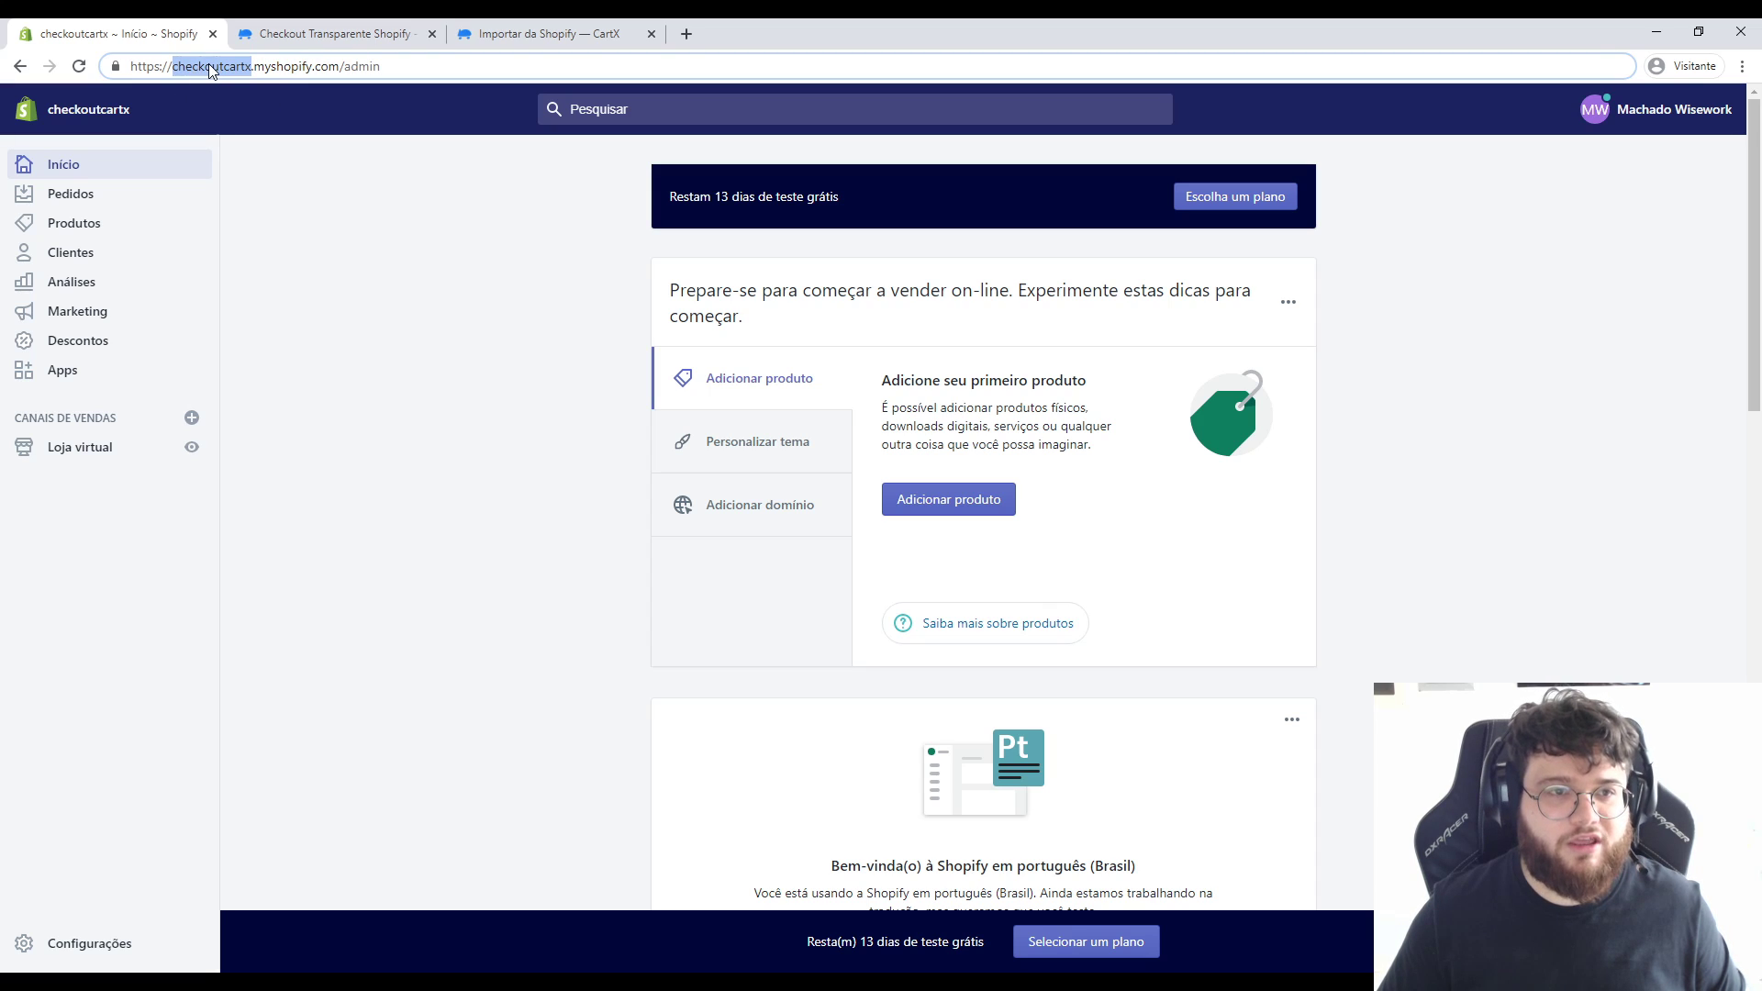
left_click(335, 33)
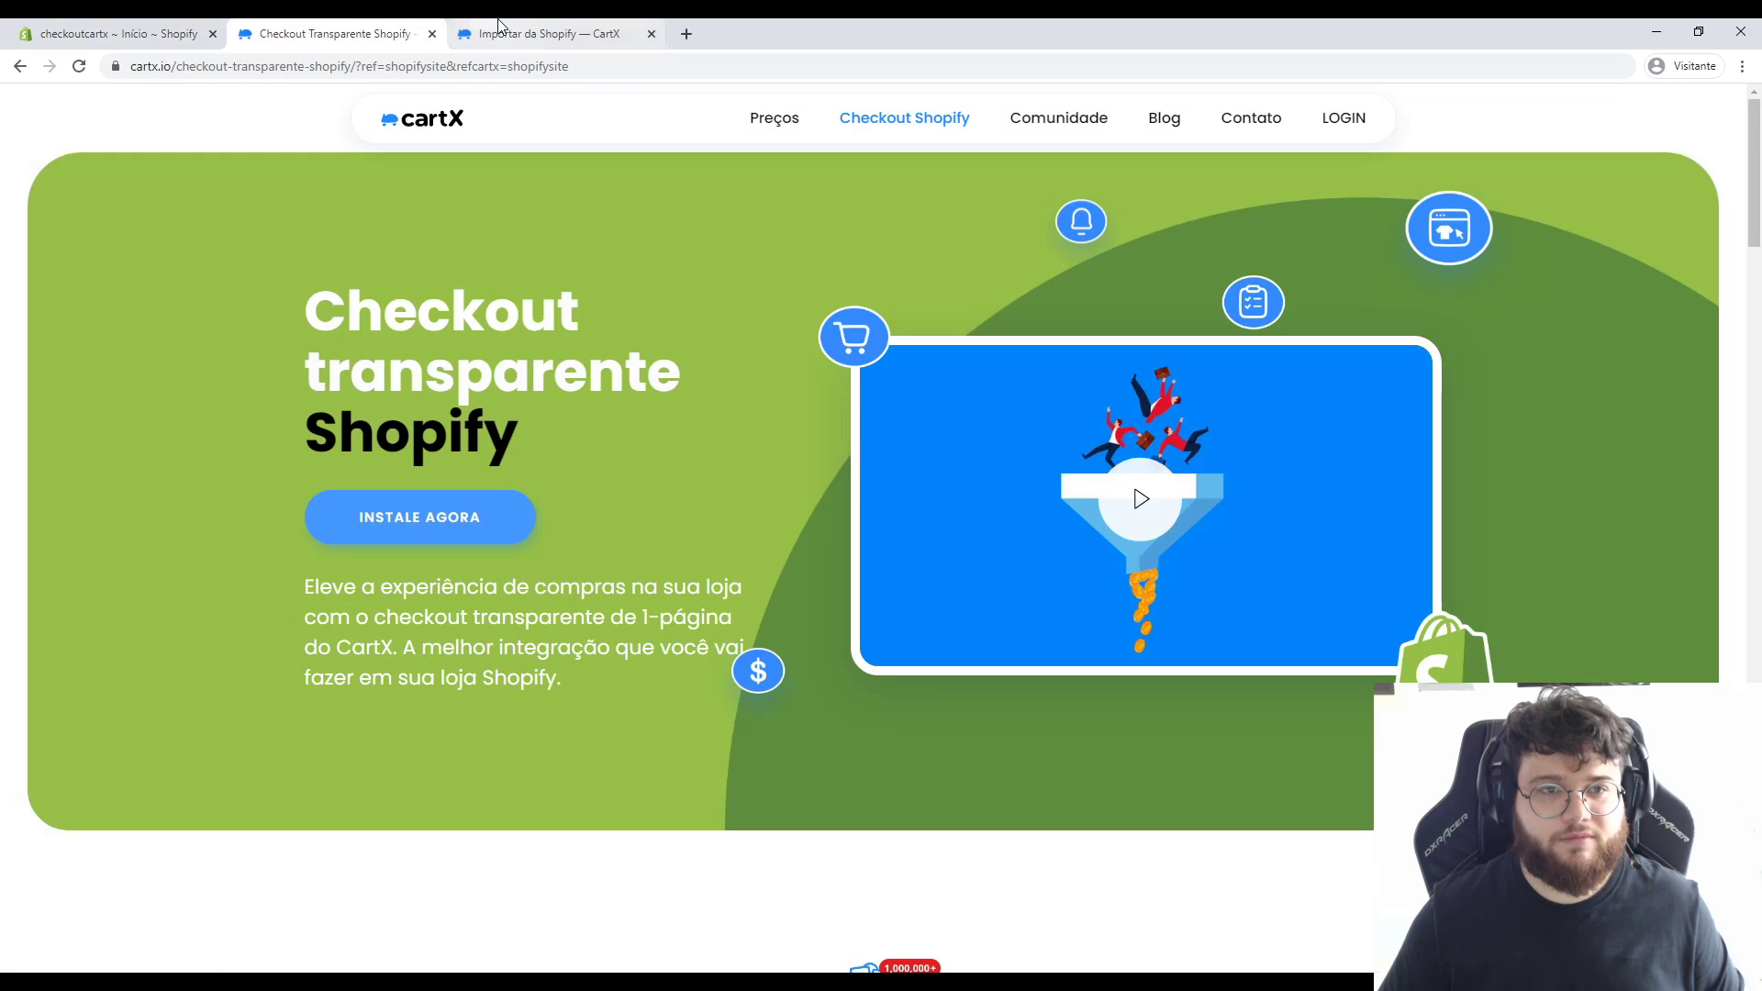
left_click(500, 33)
left_click(594, 426)
key("ctrl+v")
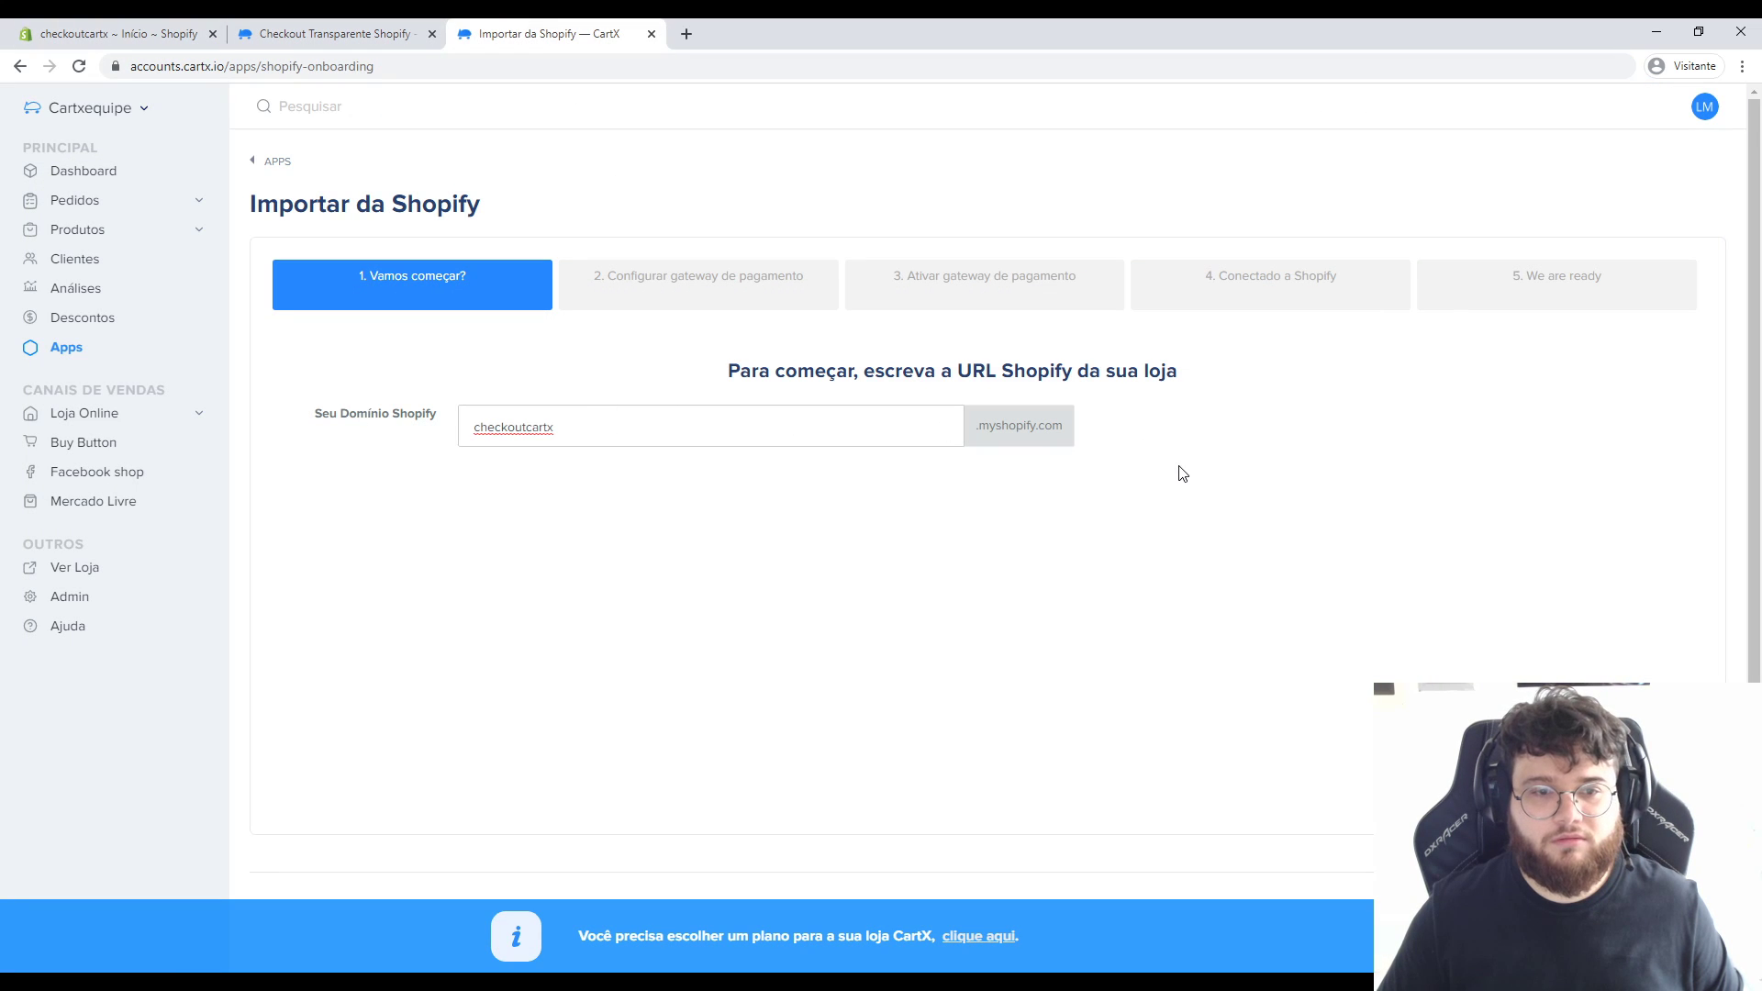
key("Return")
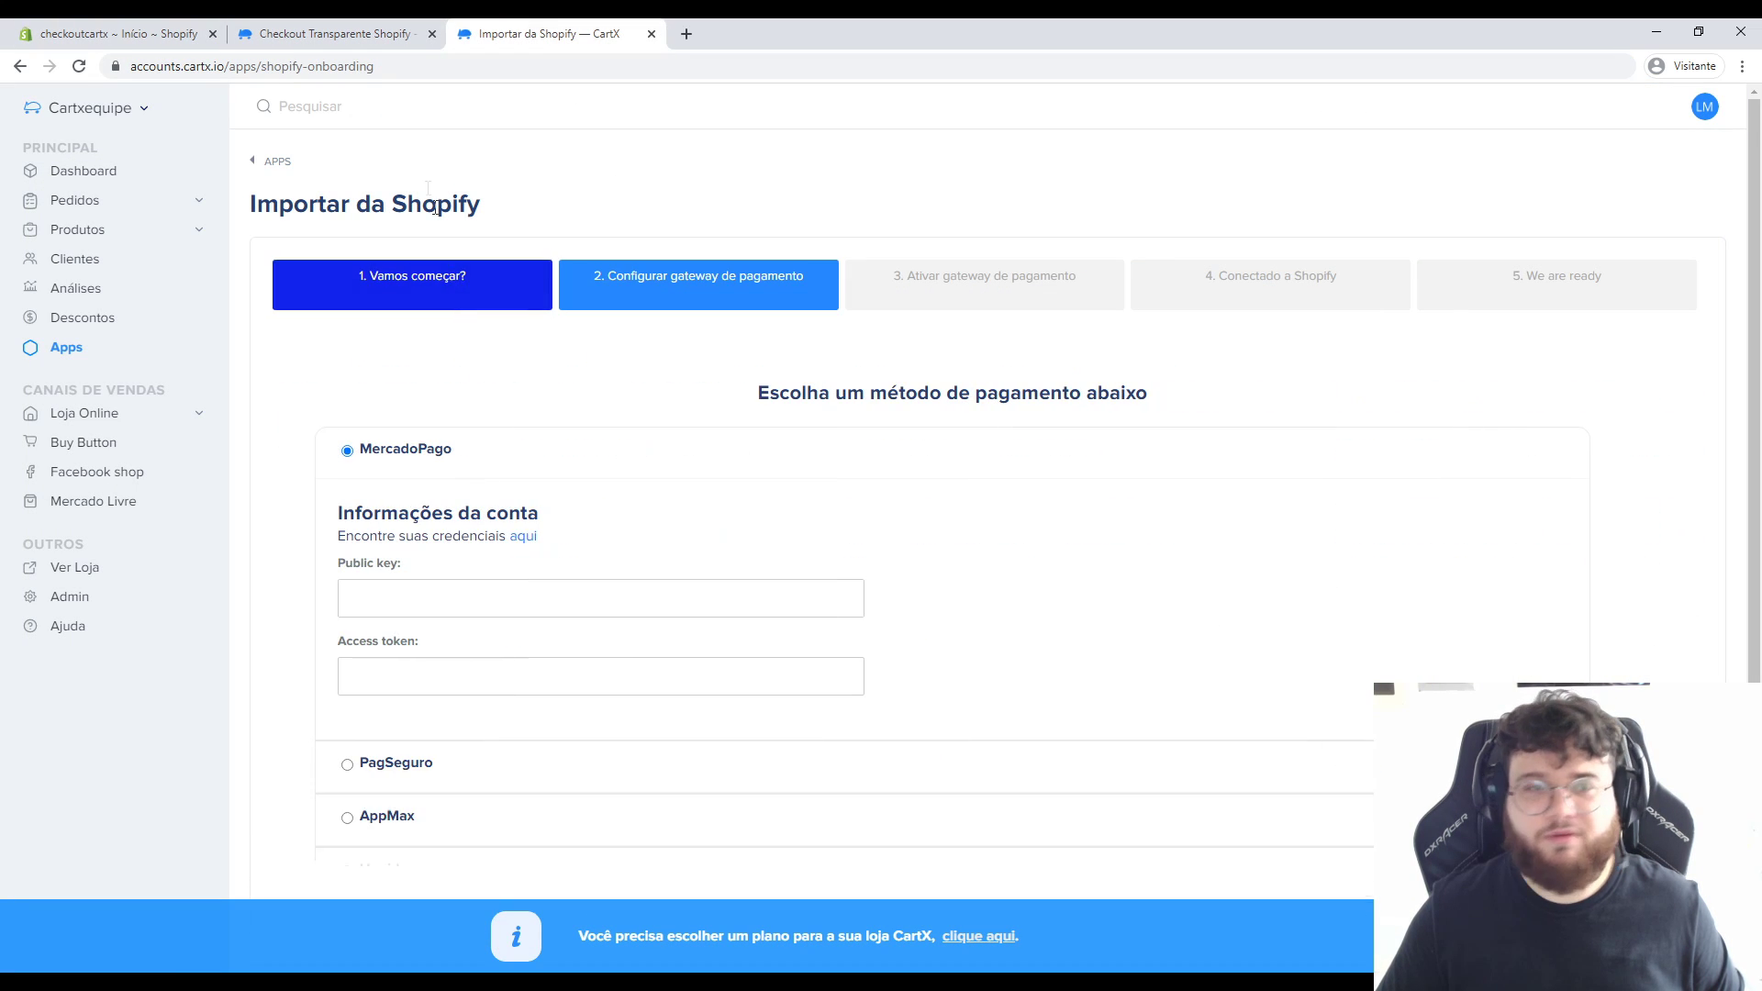
Paste the MercadoPago public key and access token, then continue to payment methods.
scroll(630, 514, "down", 1)
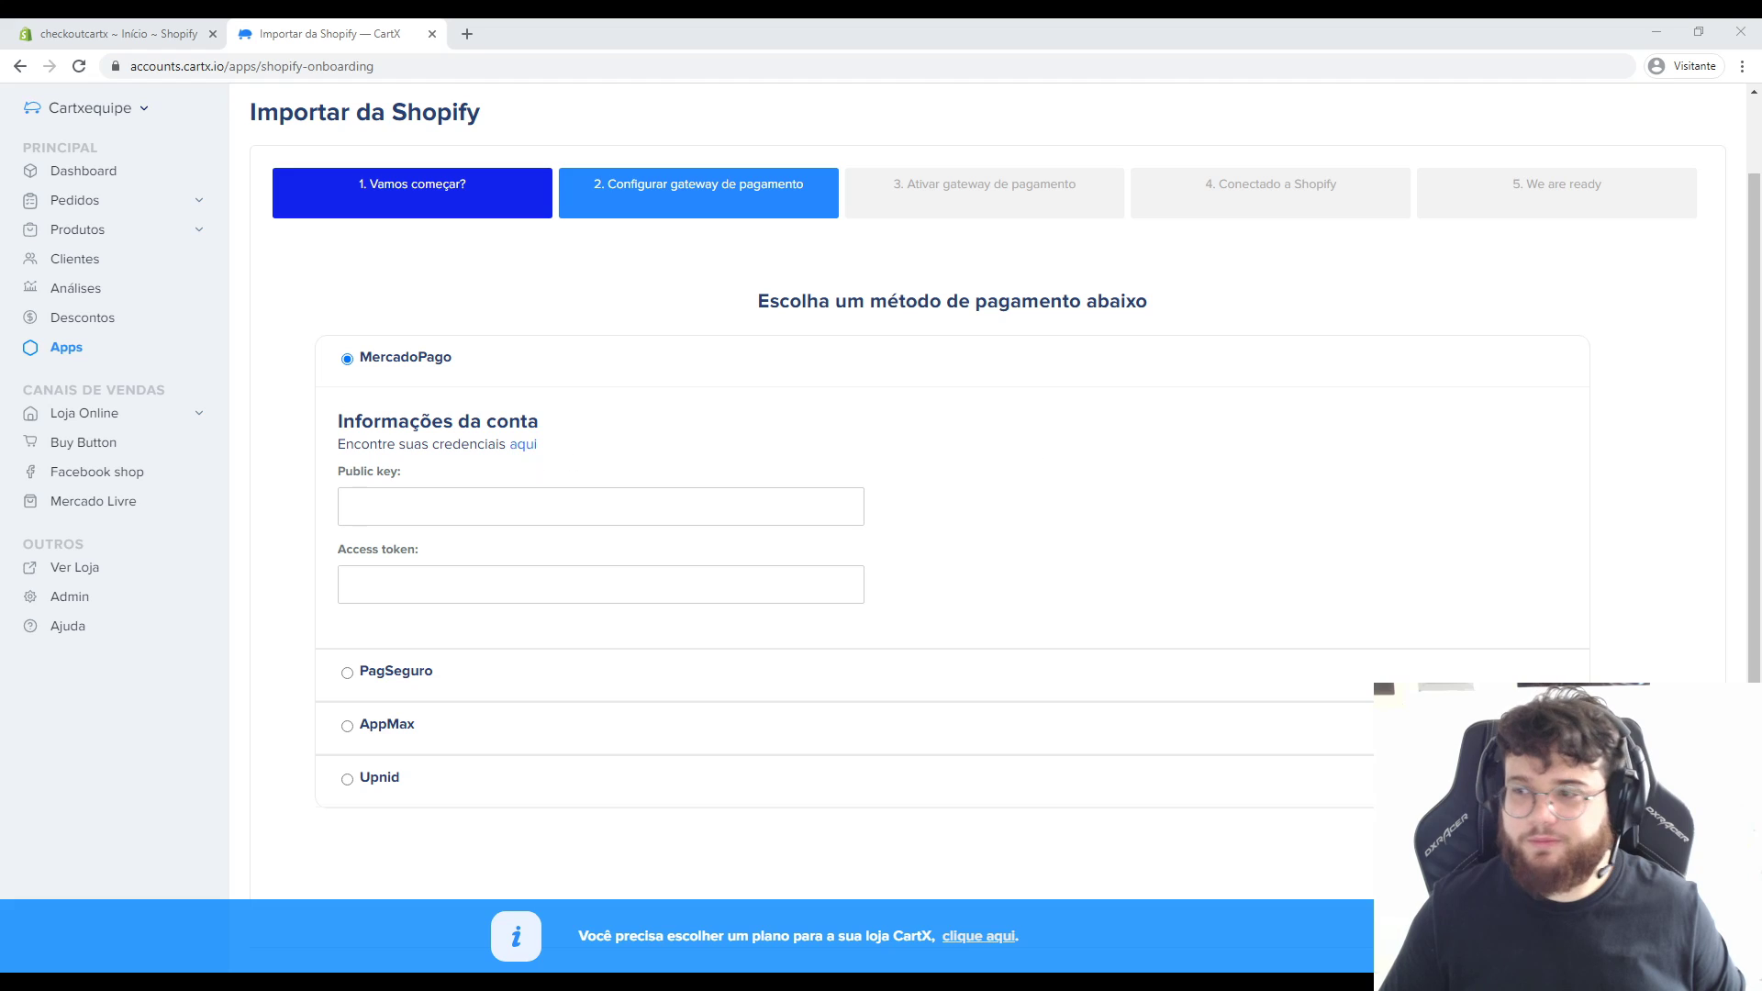
left_click(433, 496)
type("TEST-9a8b527a-96bf-4a91-97ab-3e83c04ffd38")
left_click(502, 573)
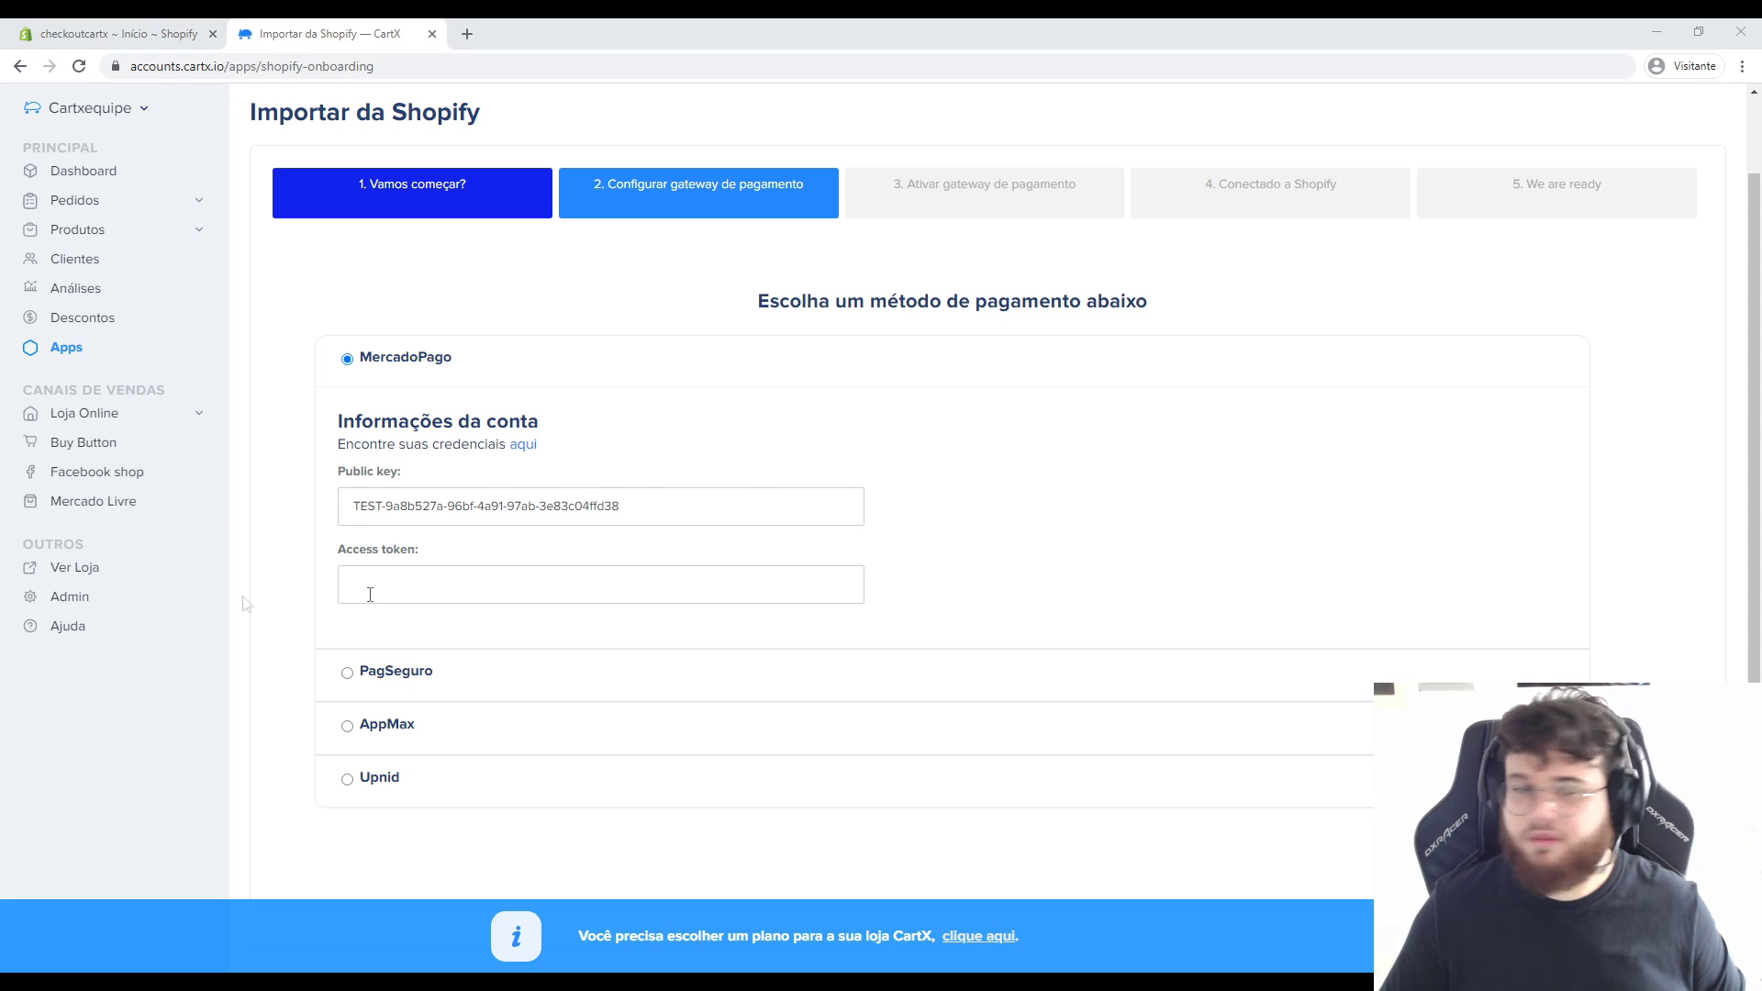
key("ctrl+v")
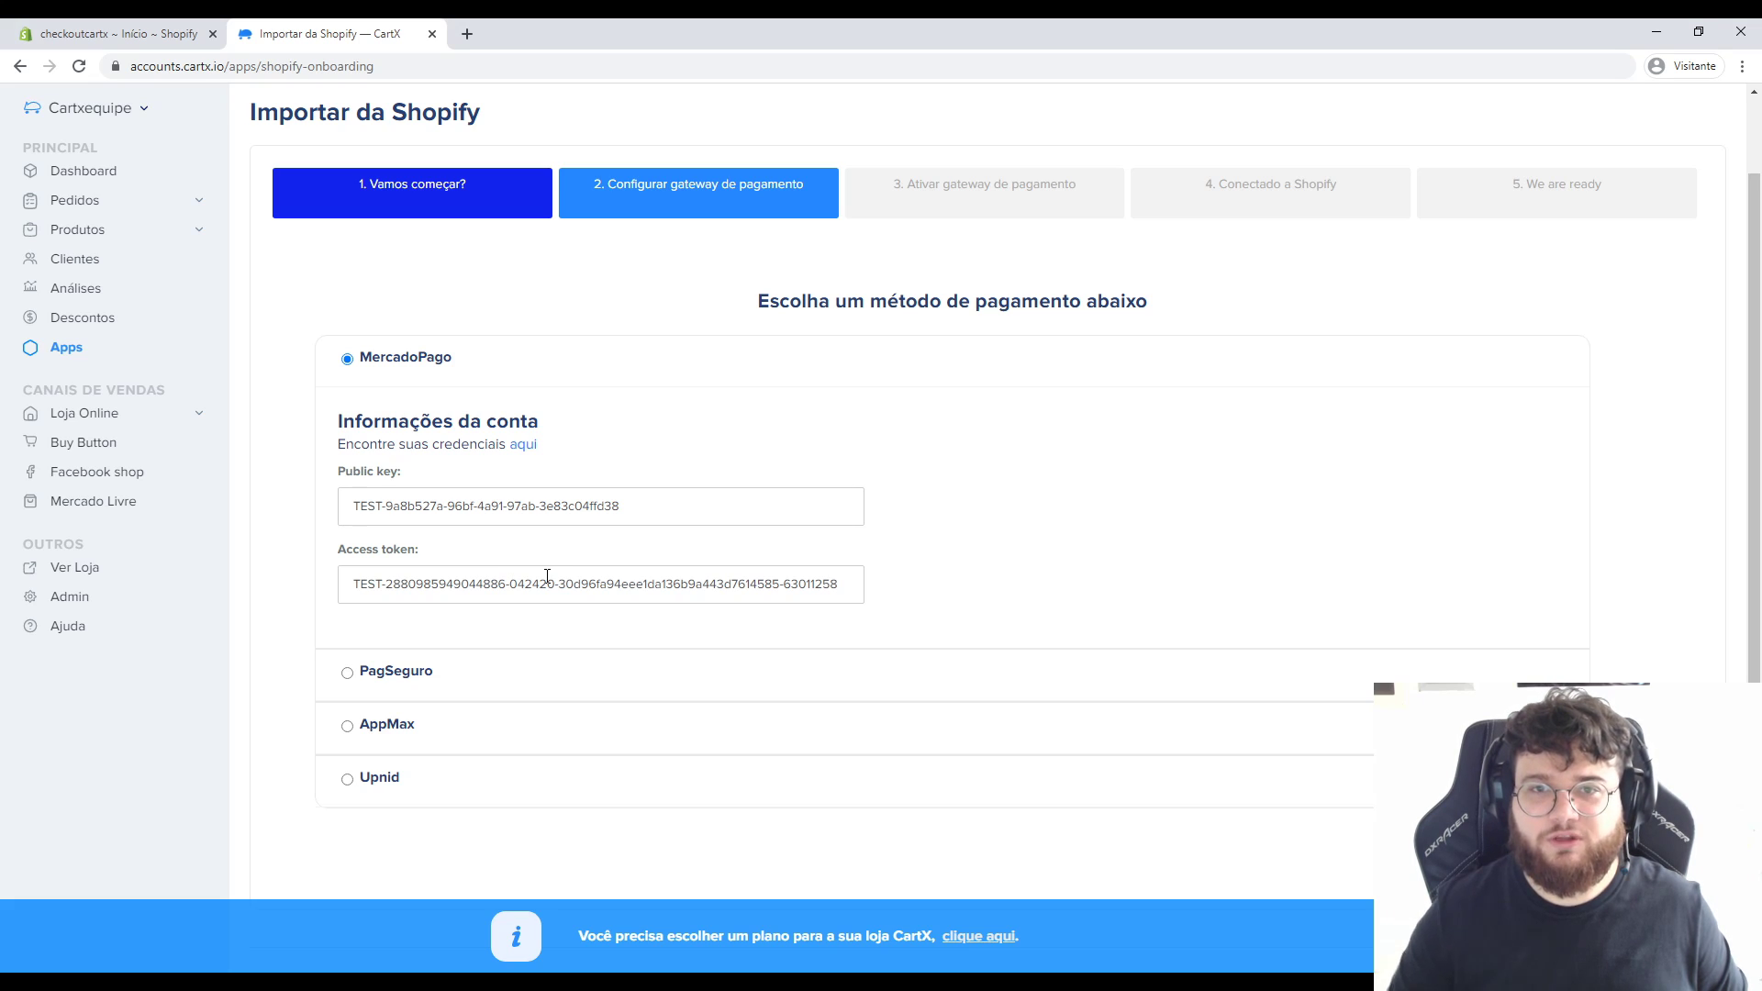
key("Return")
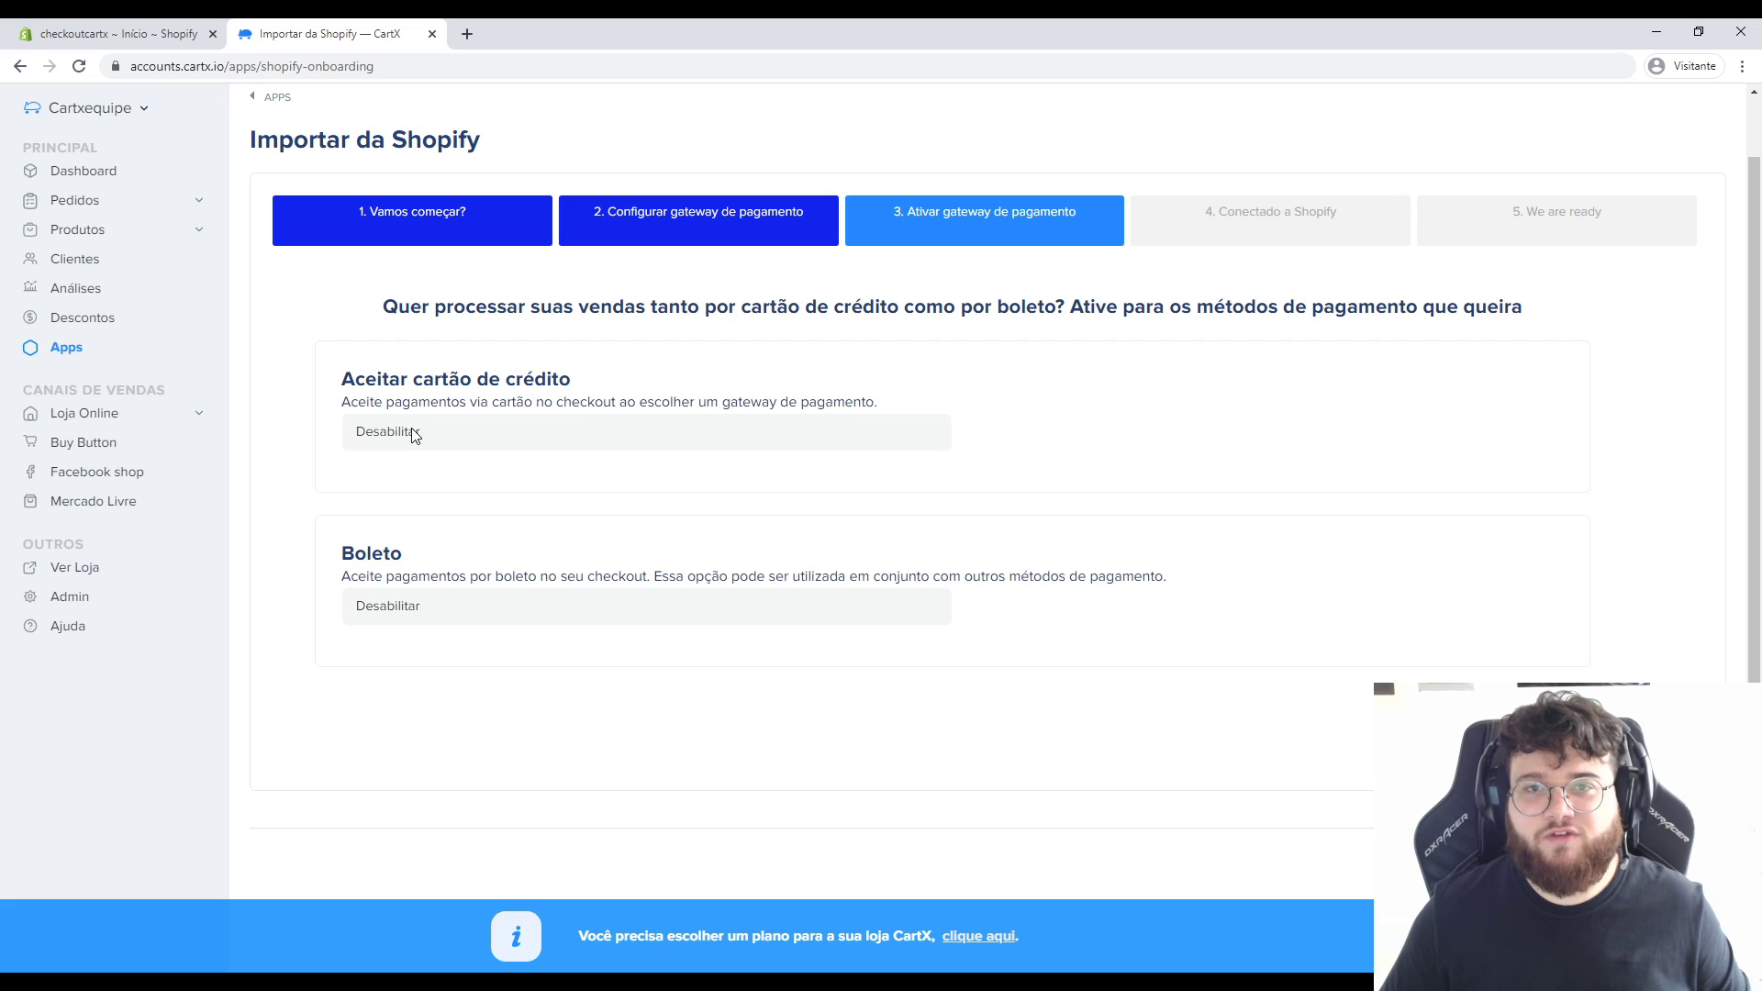
Set MercadoPago as the gateway for both credit card and boleto payments.
left_click(411, 431)
left_click(437, 468)
left_click(427, 613)
left_click(520, 699)
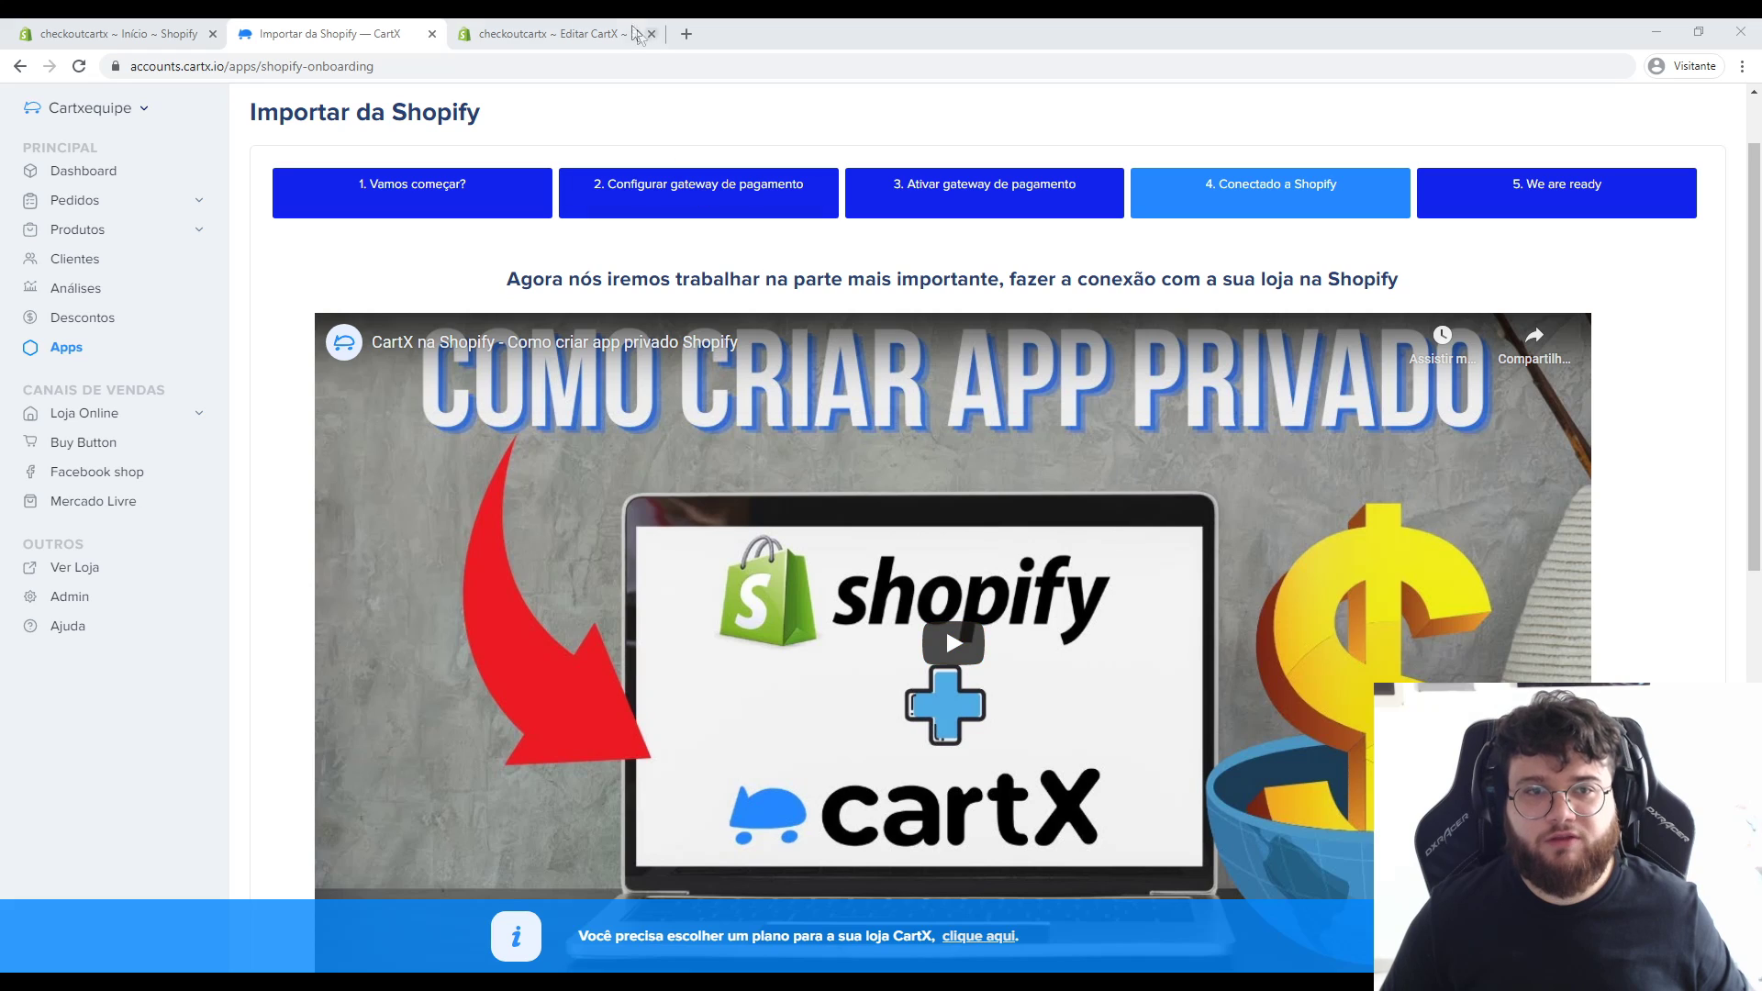
Copy the private app's API key from Shopify into CartX's API Key field.
left_click(605, 34)
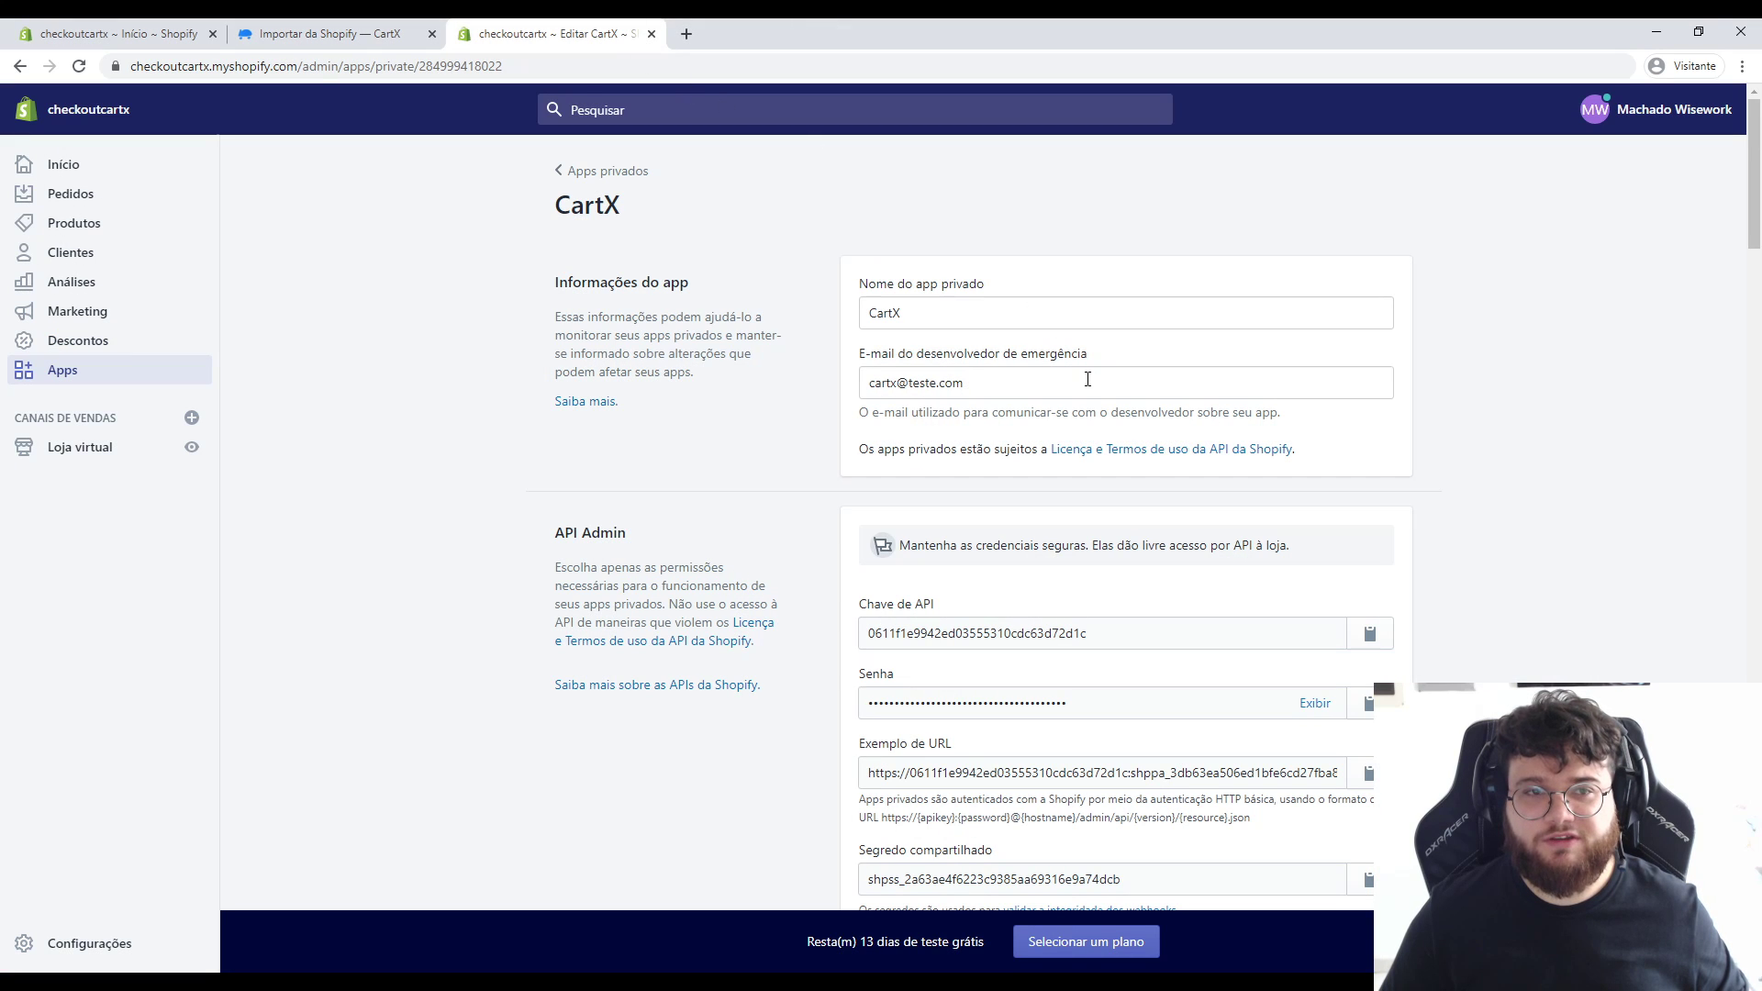
left_click(1377, 644)
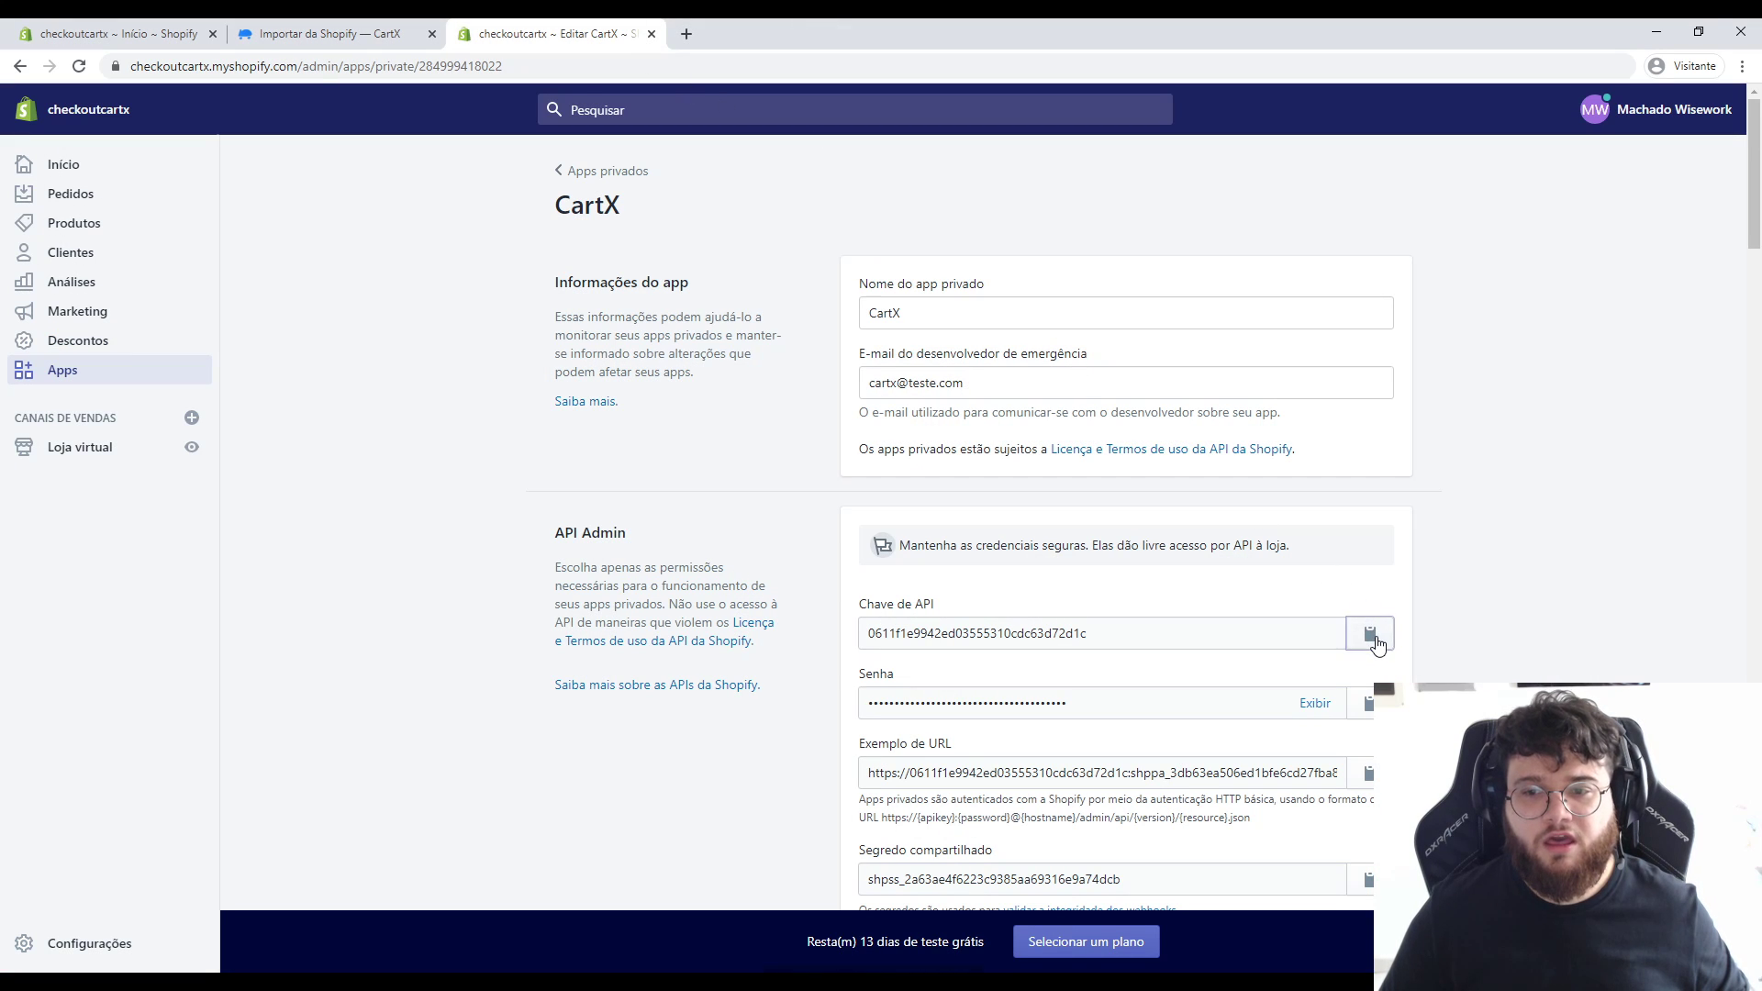
left_click(339, 34)
scroll(604, 565, "down", 8)
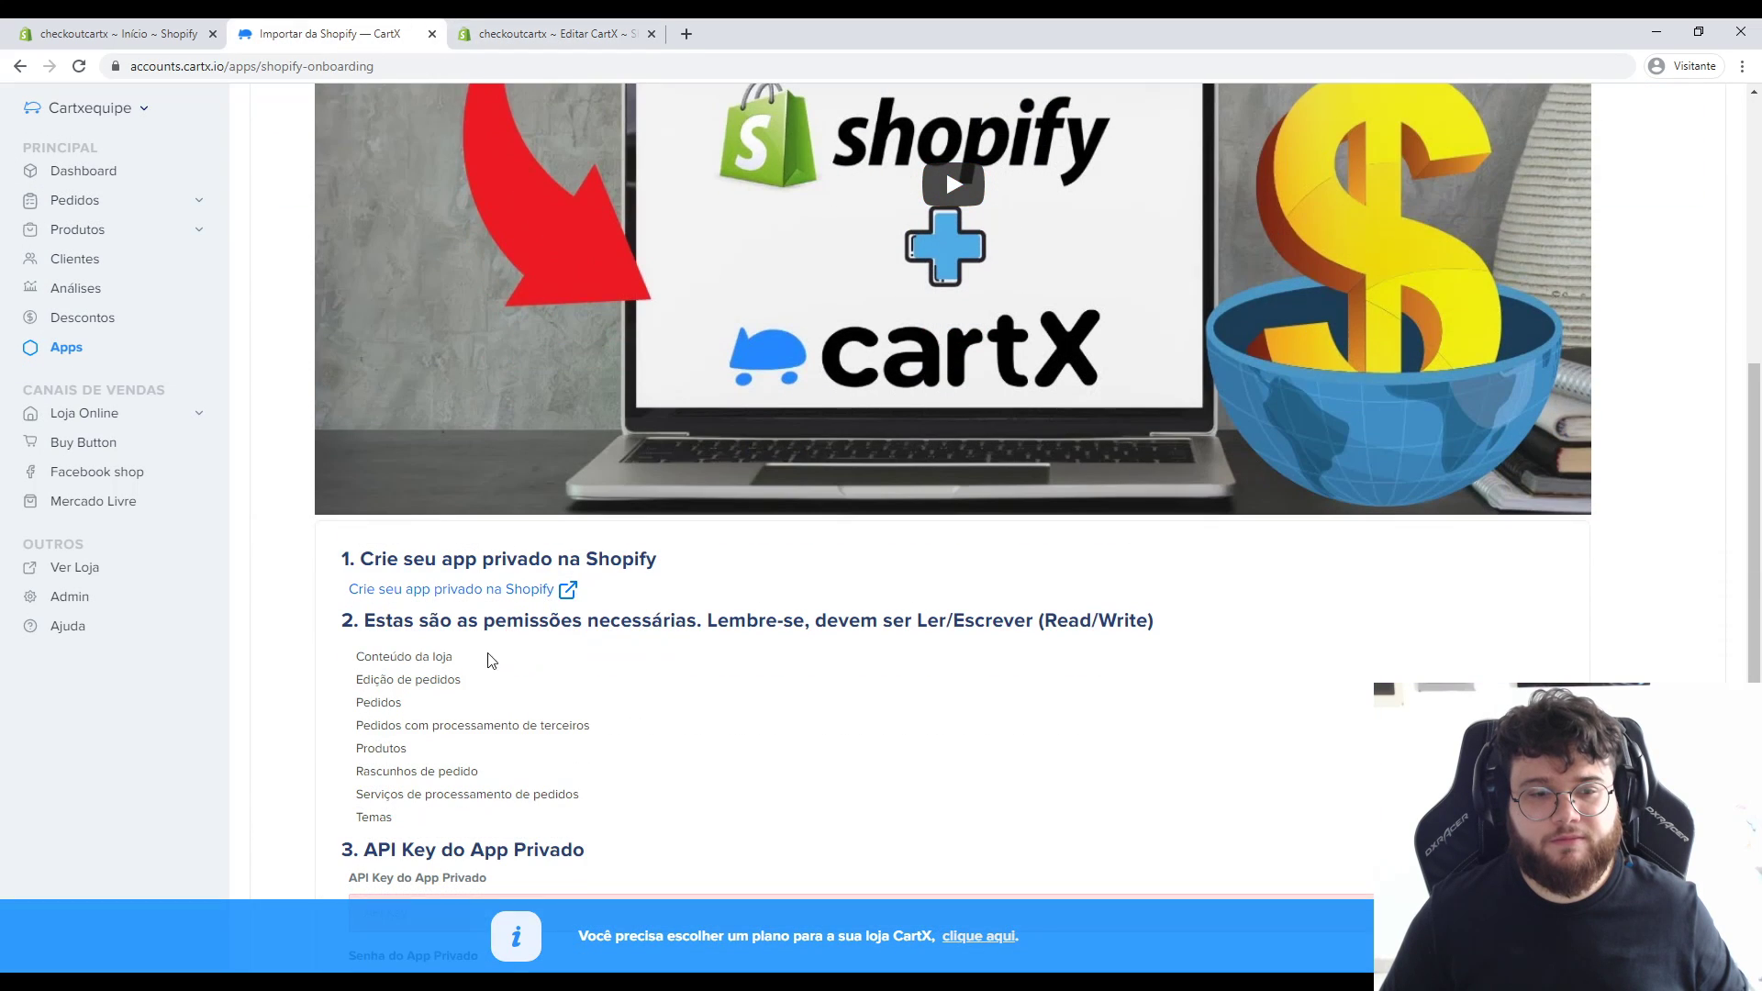
key("ctrl+v")
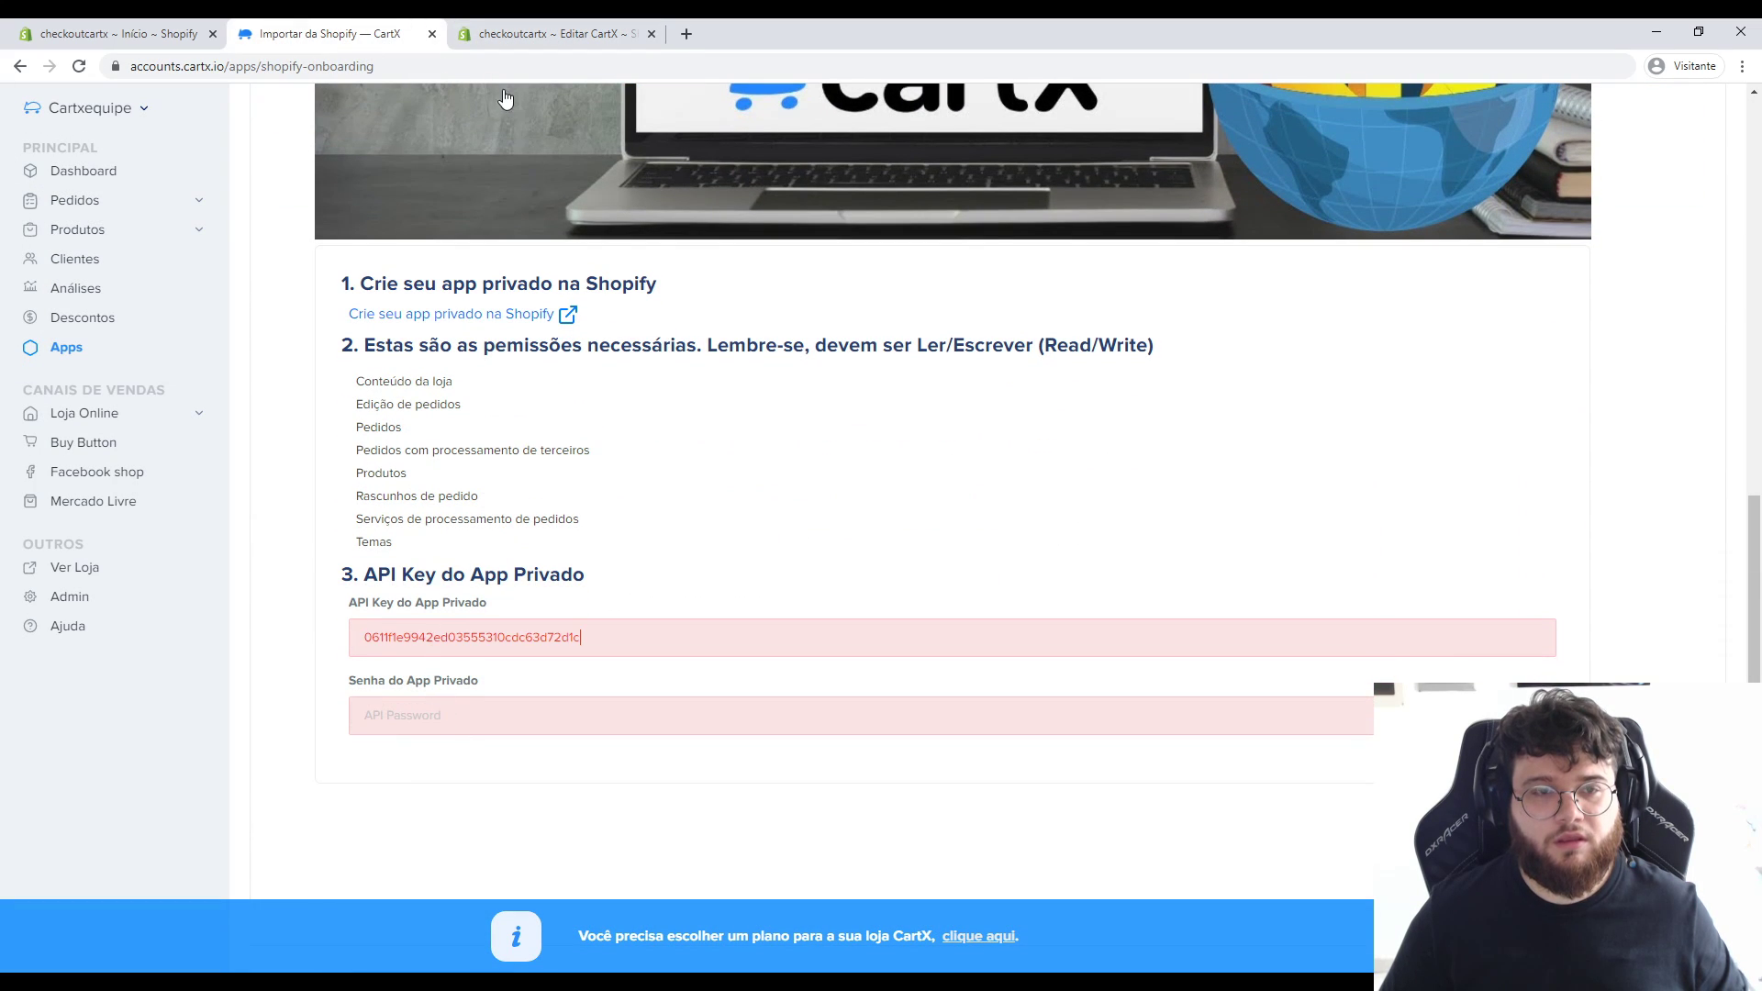
Copy the private app's password from Shopify into CartX's Senha field.
left_click(510, 42)
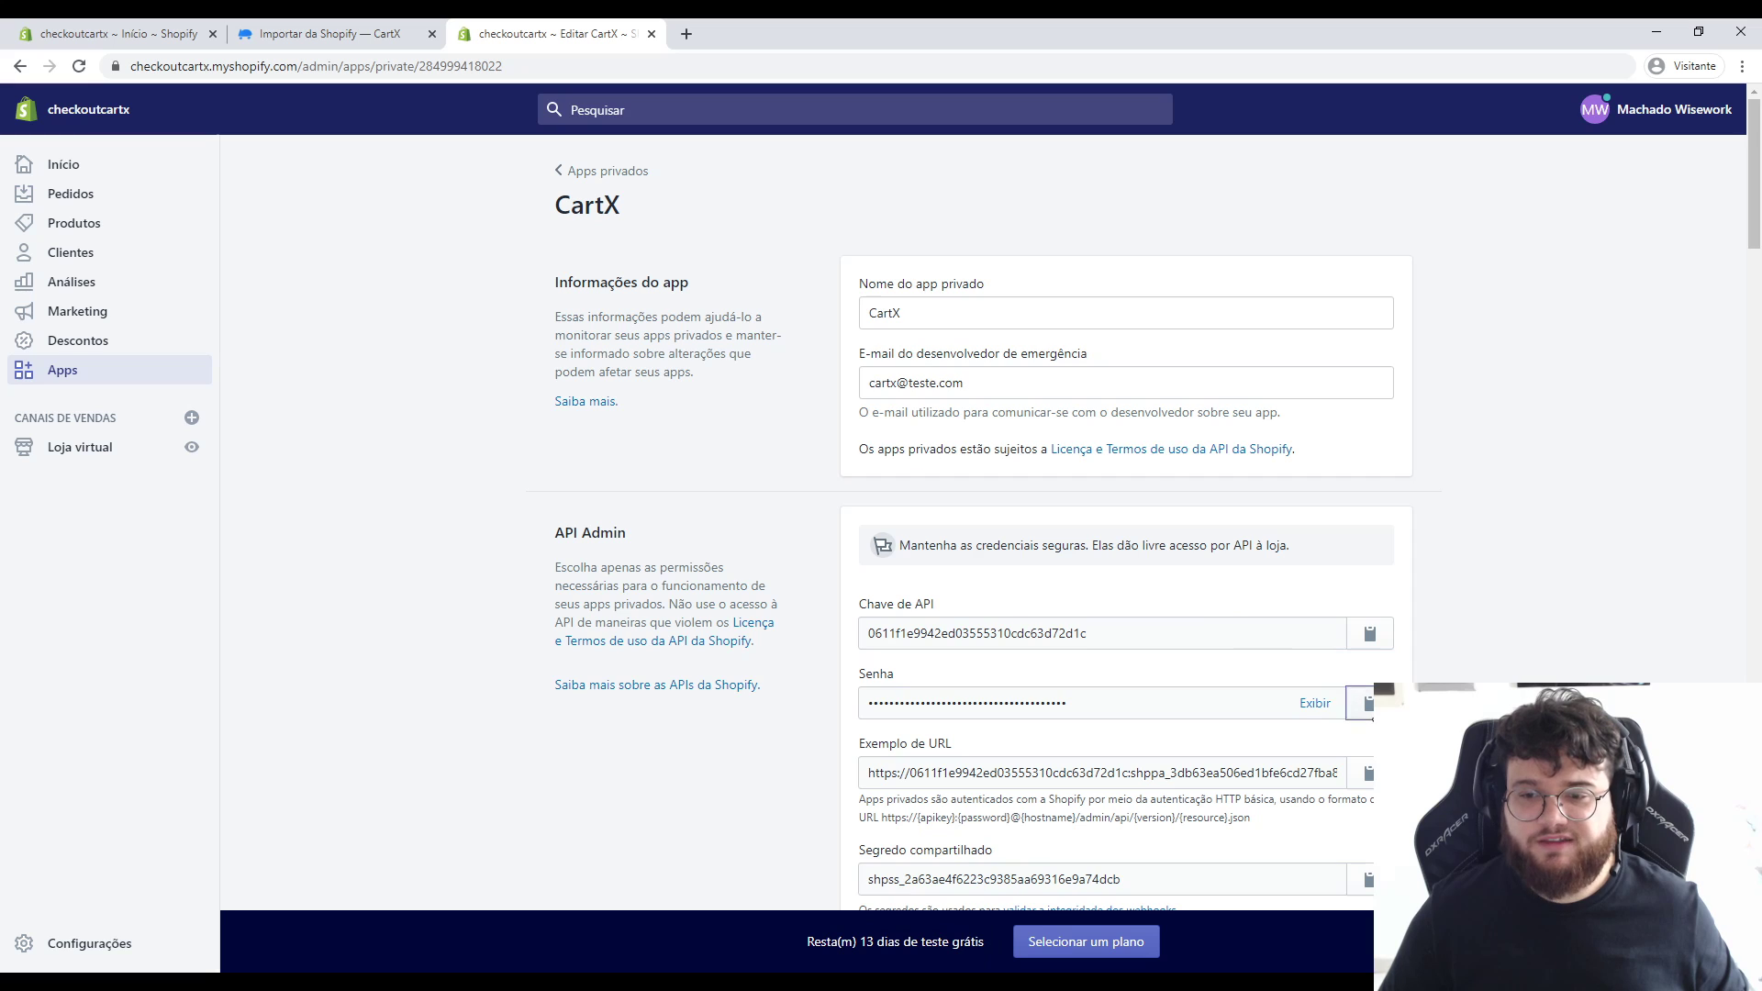
left_click(1368, 703)
left_click(331, 34)
left_click(437, 700)
key("ctrl+v")
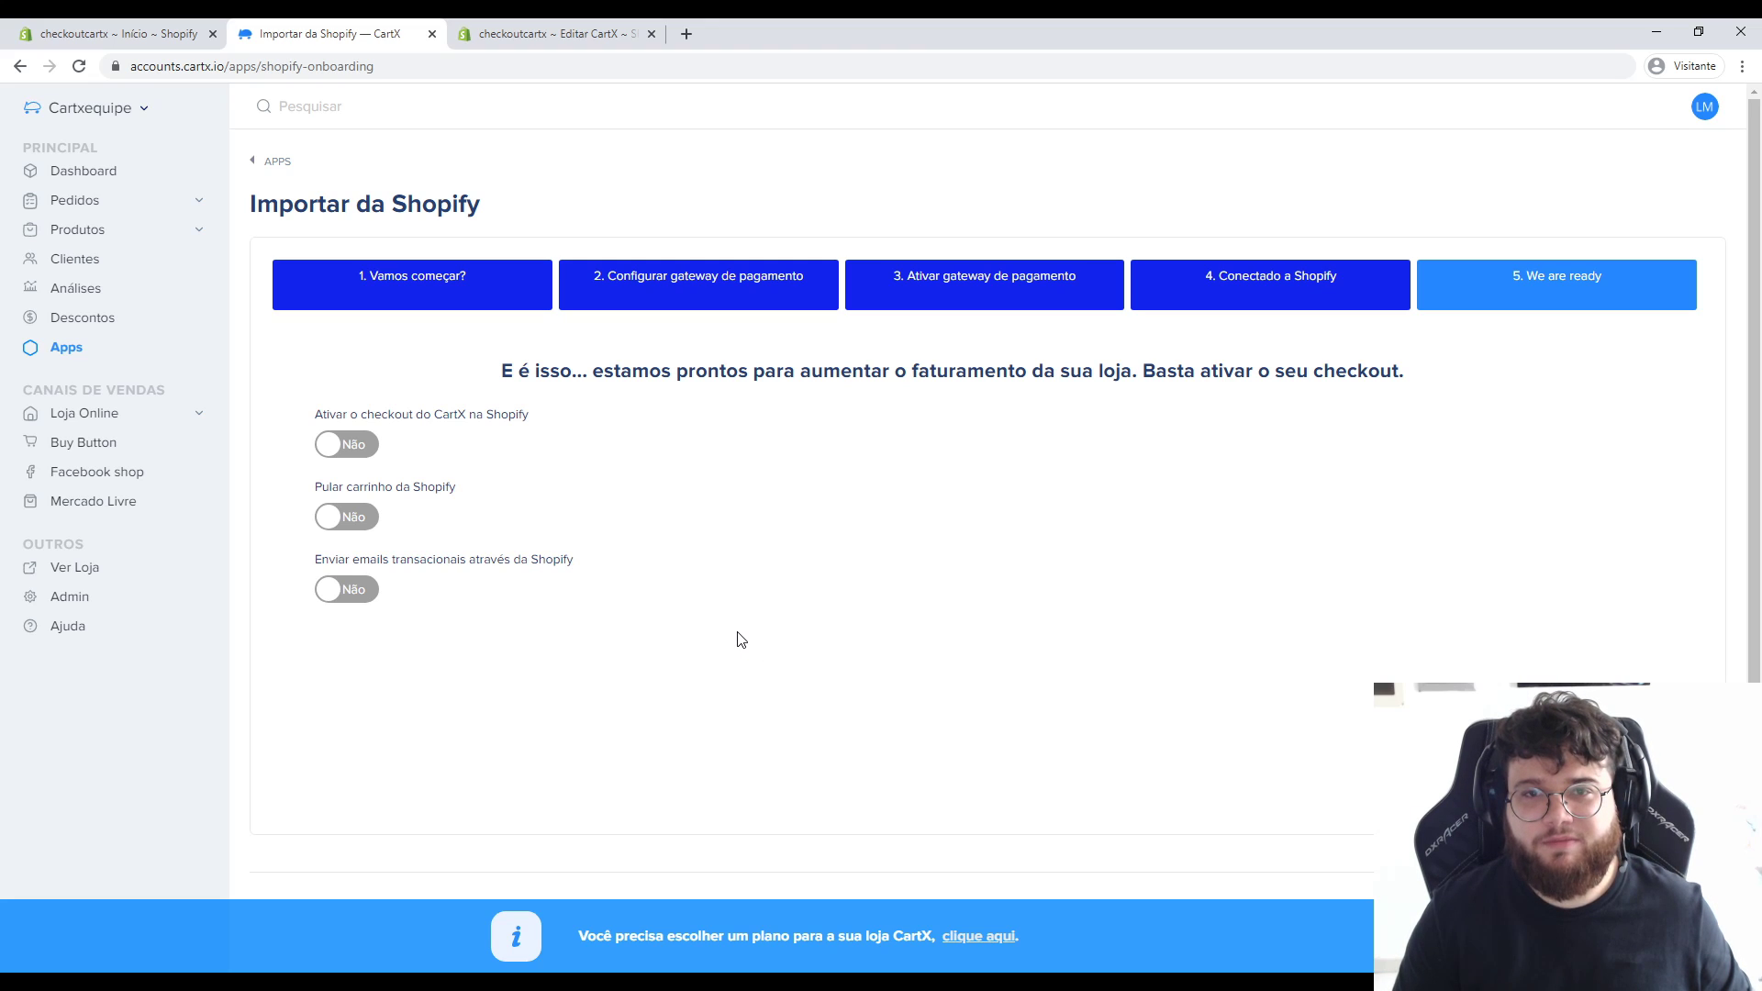
Switch Ativar o checkout, Pular carrinho and Enviar emails transacionais from Não to Sim.
left_click(346, 444)
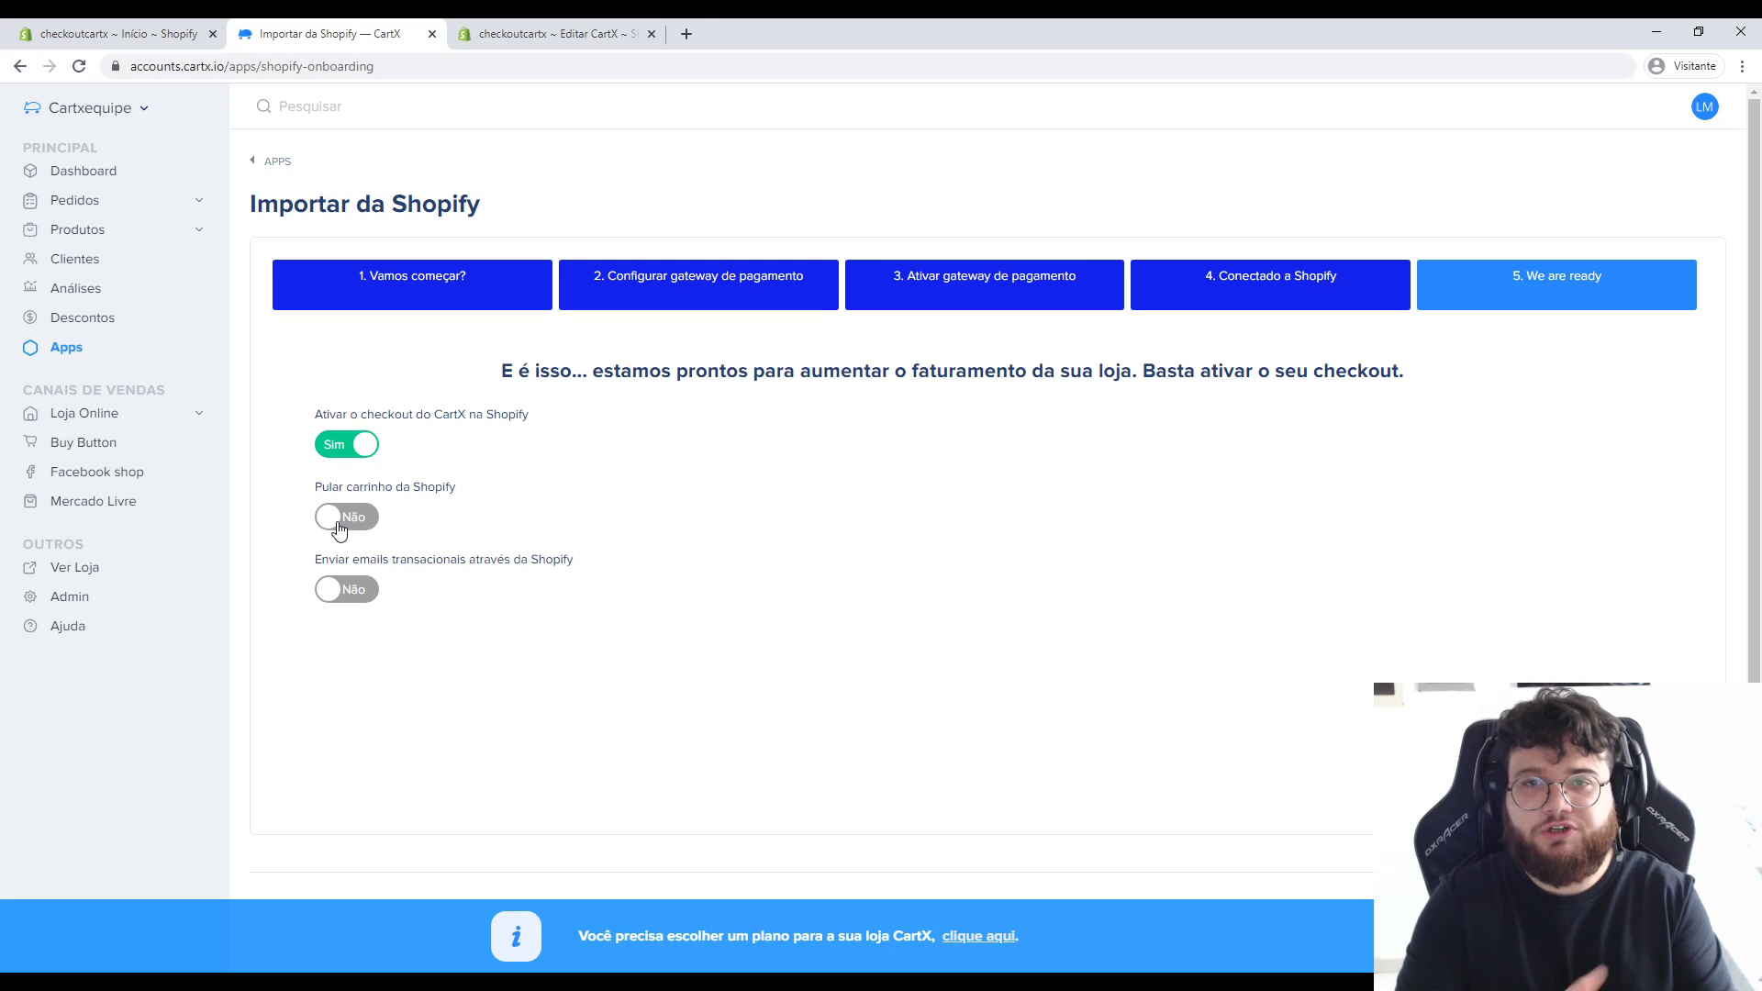
left_click(340, 523)
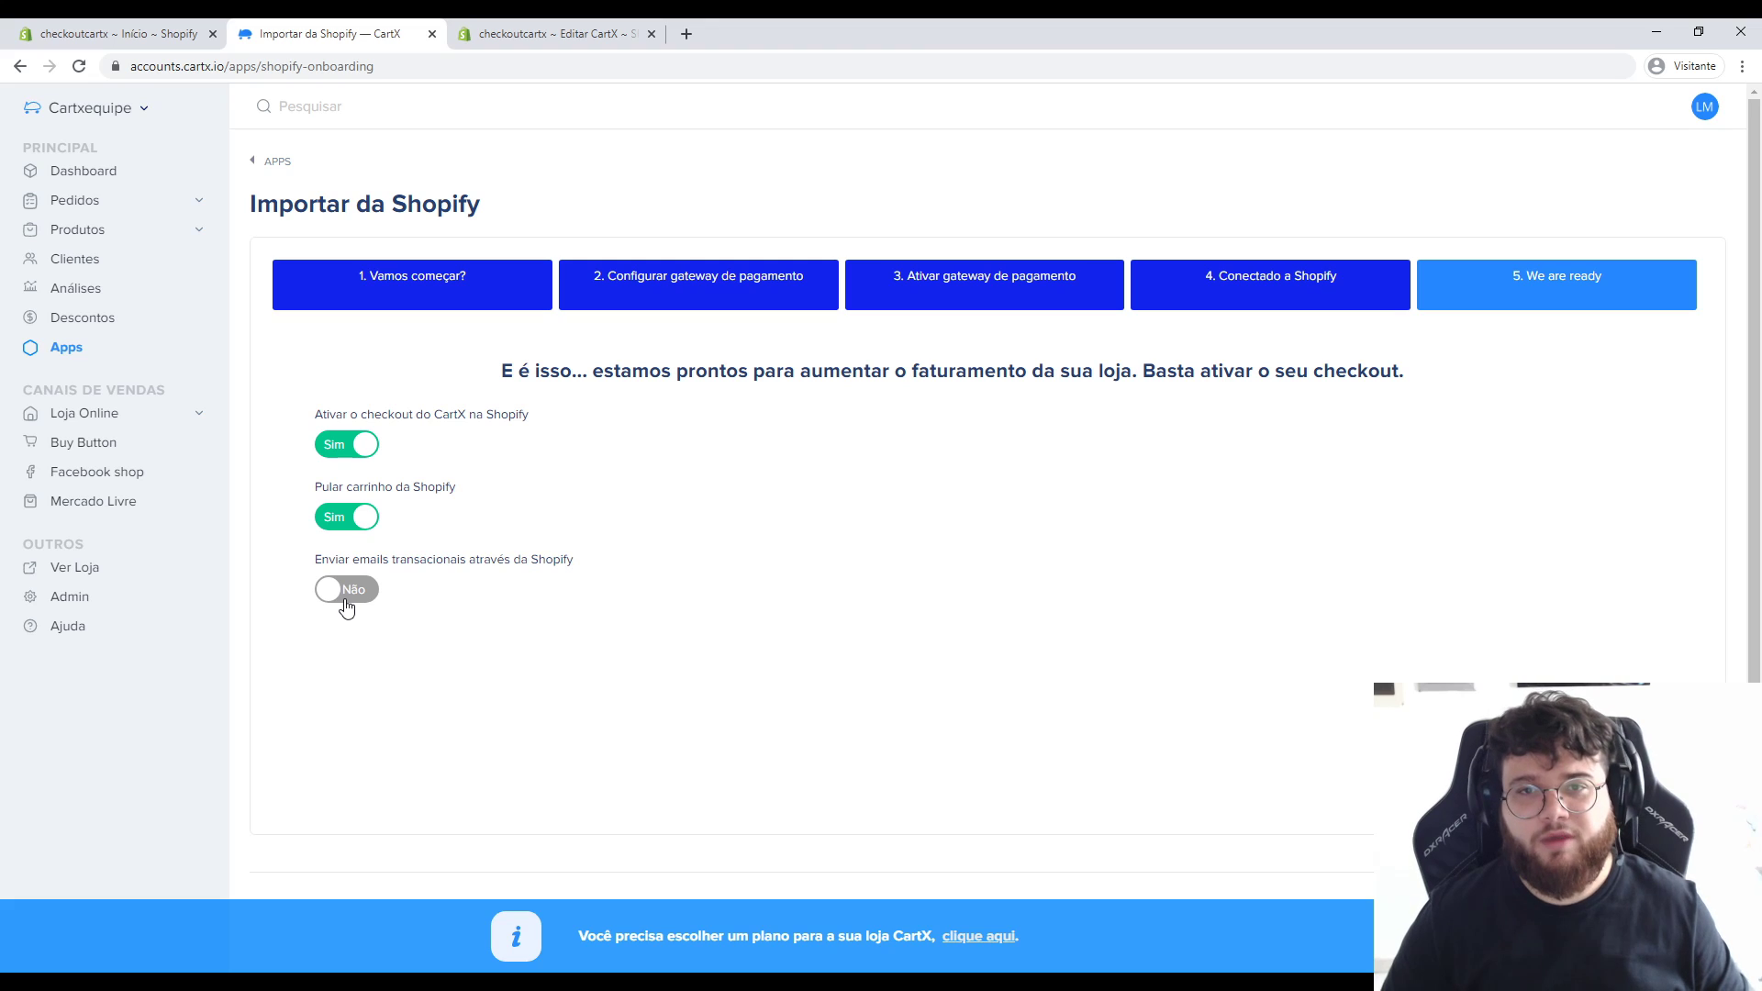
left_click(340, 592)
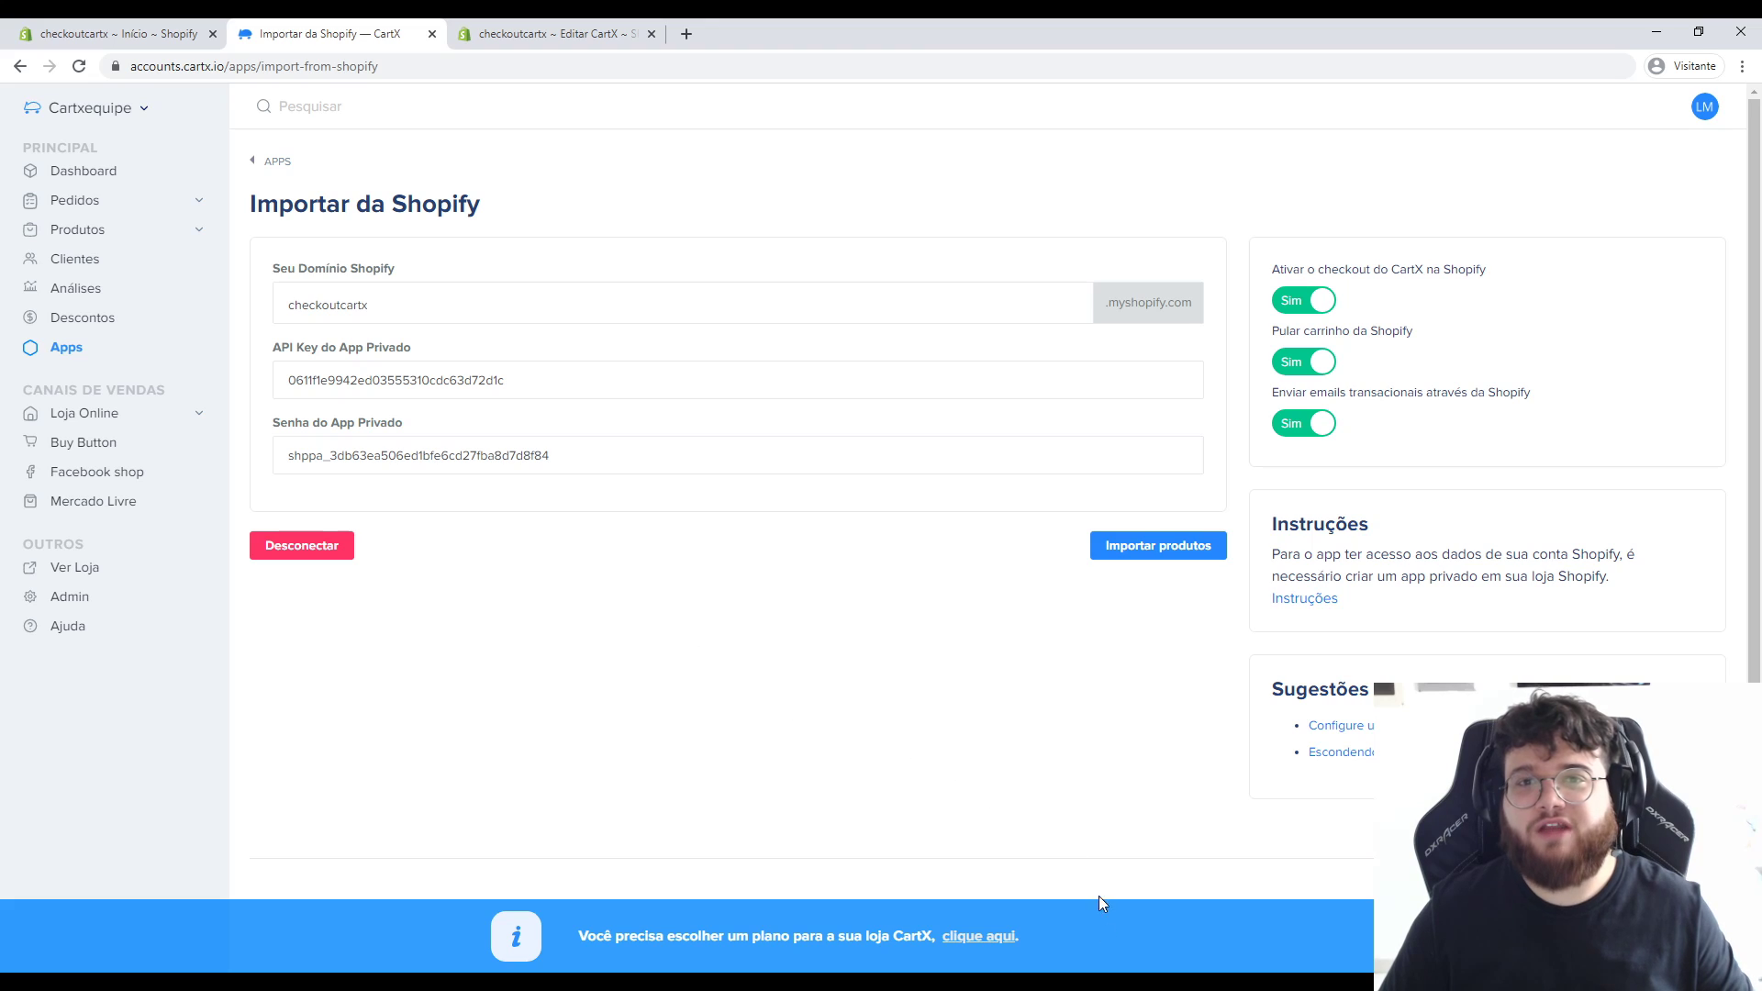
Choose the free Light plan and highlight the refundable R$ 1 card verification charge.
left_click(964, 936)
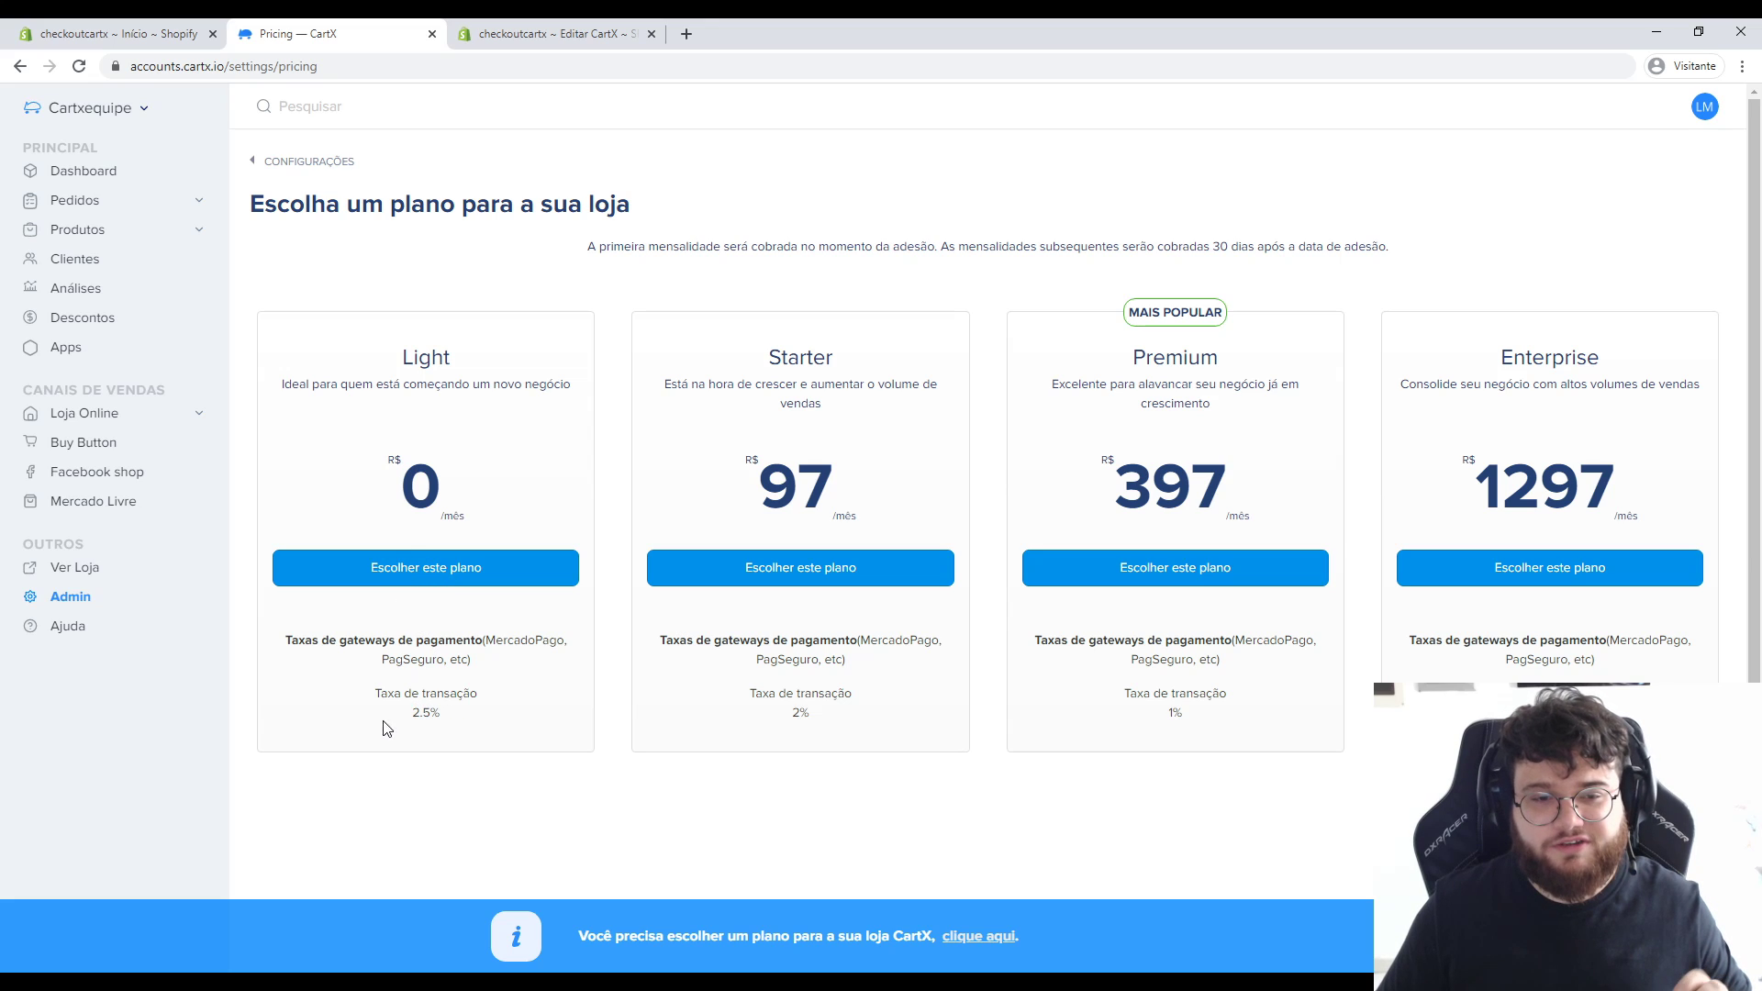
left_click(466, 578)
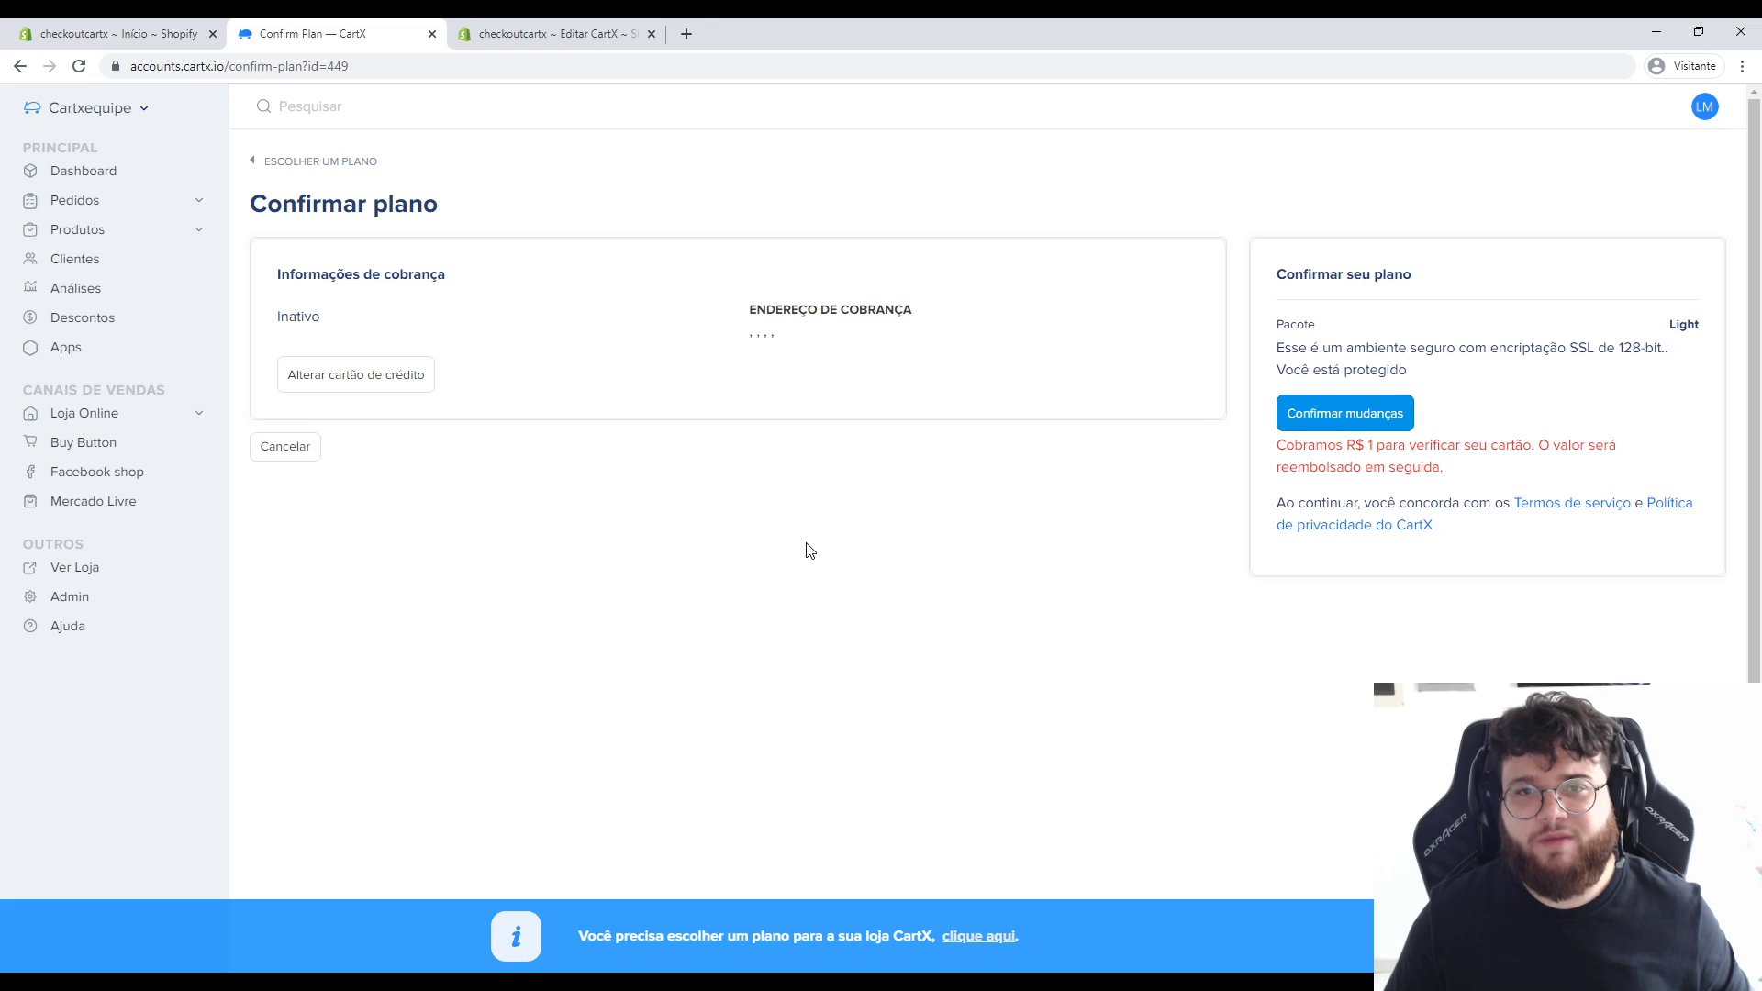
left_click_drag(1286, 445, 1374, 445)
left_click(1402, 450)
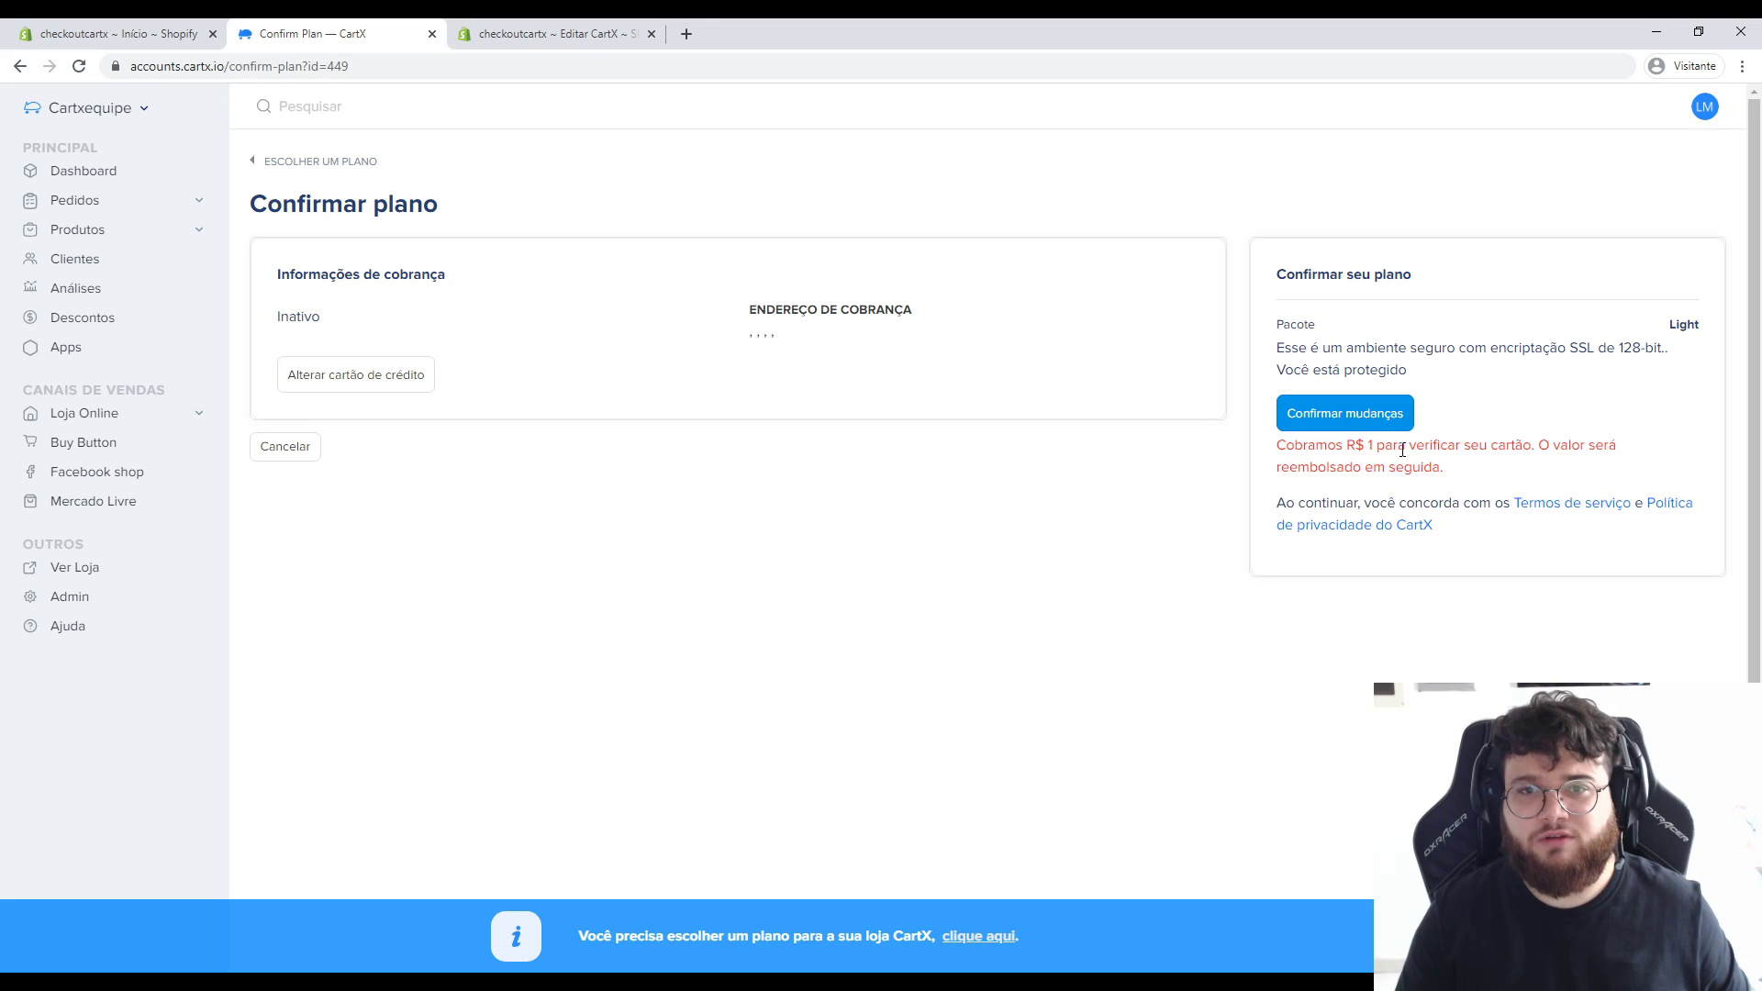